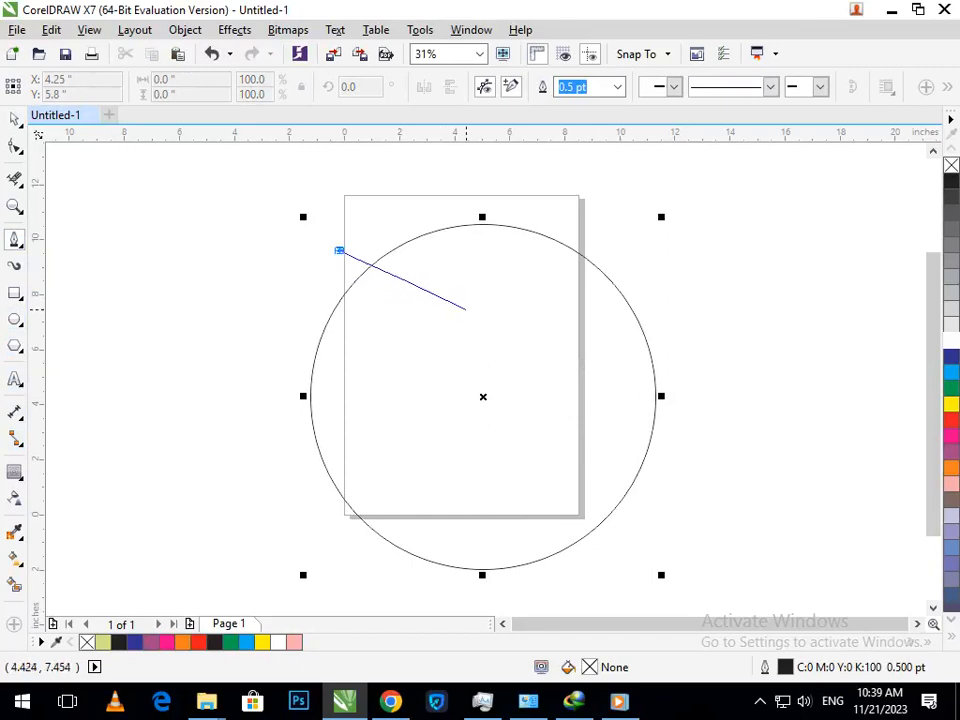
Step: Draw an S-shaped curve across the circle's upper part with the Pen tool, about 11.6 by 3.9 inches, ending outside the circle
left_click_drag(463, 310, 465, 372)
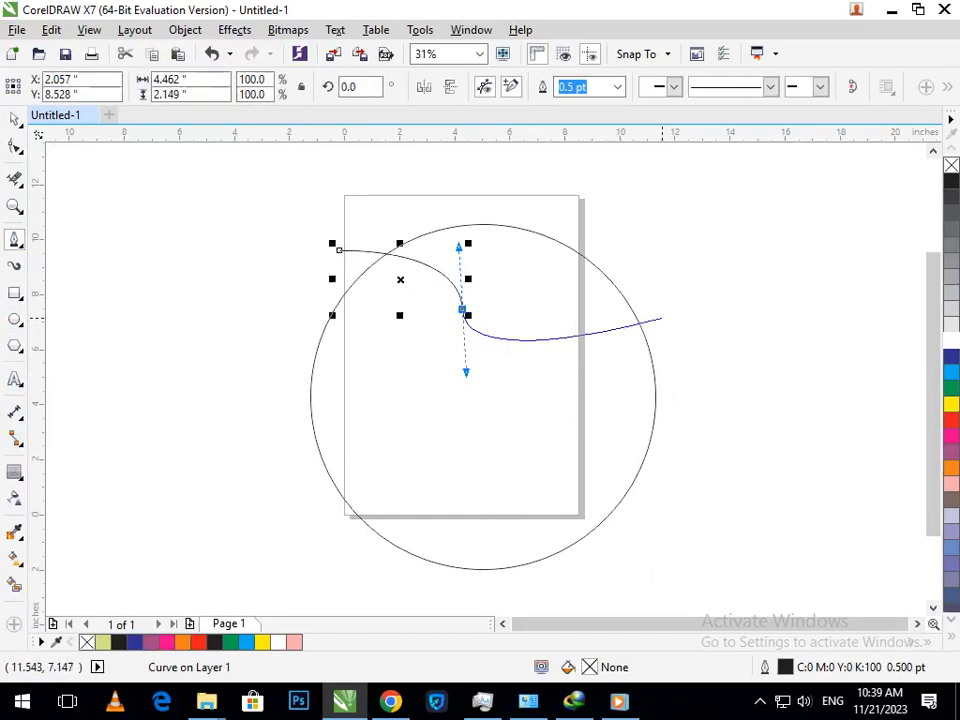
left_click_drag(660, 312, 709, 254)
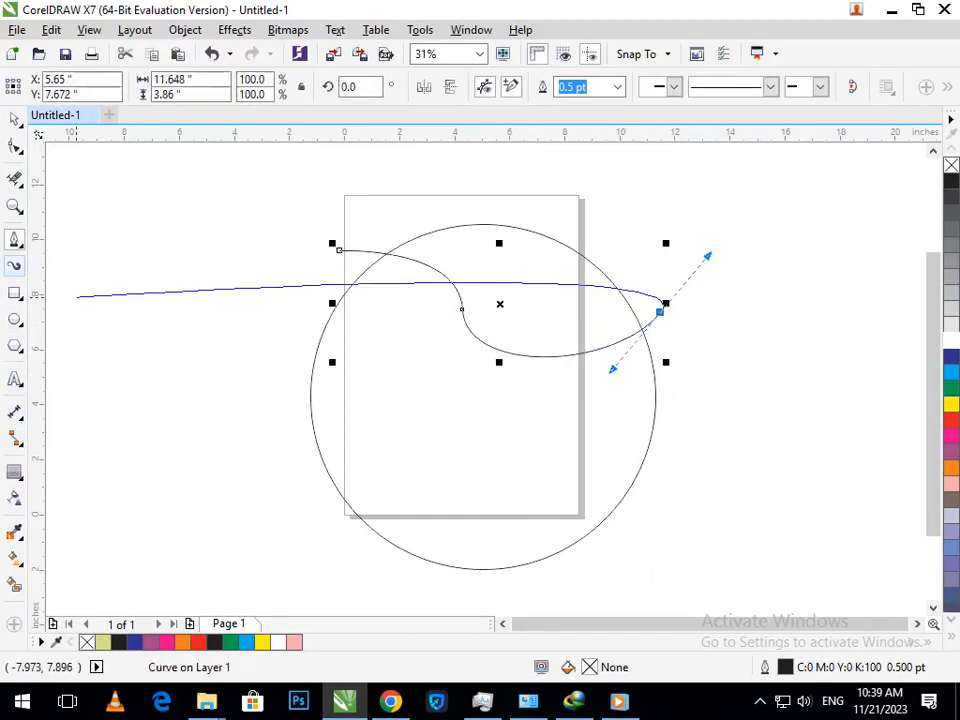
key("Escape")
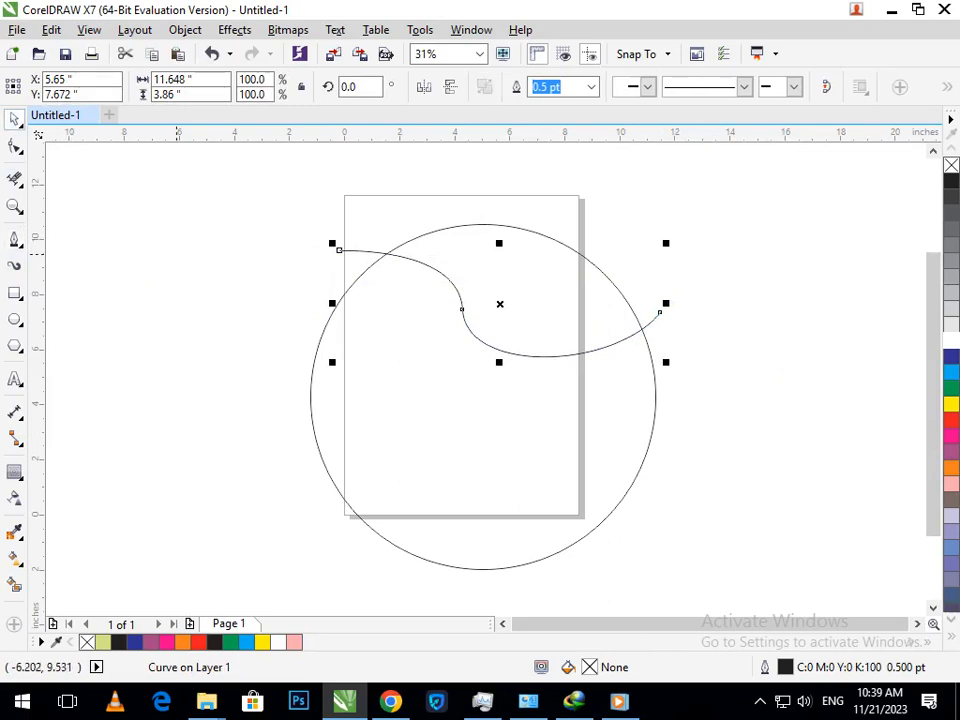
Step: Duplicate the S-shaped curve slightly below and left of the original, and extend the copy's right end beyond the circle
left_click_drag(368, 260, 335, 293)
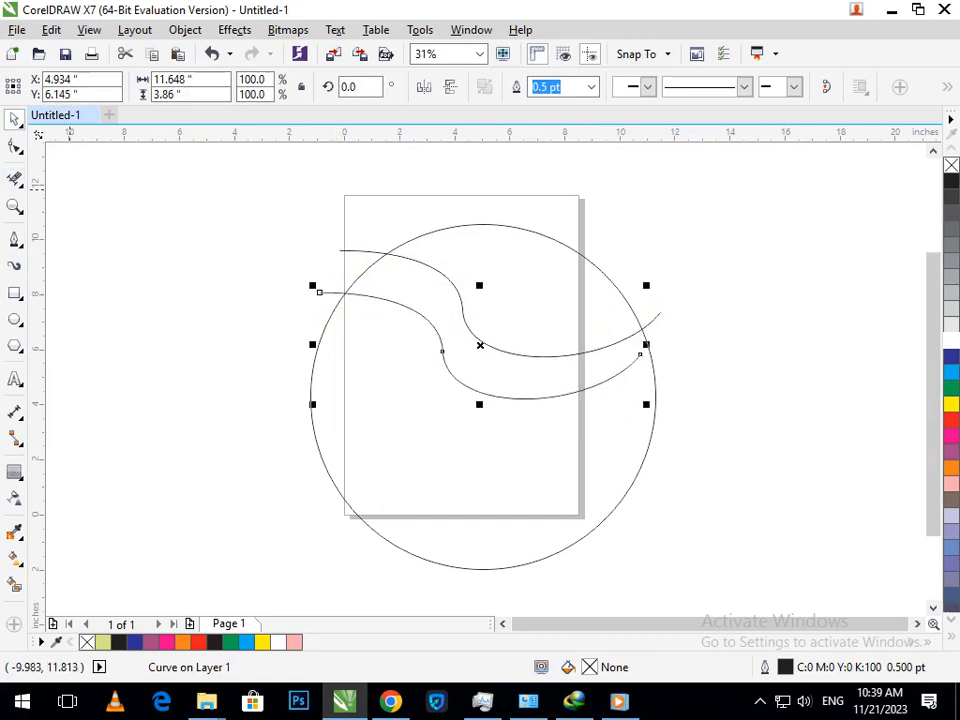
left_click(14, 146)
left_click_drag(638, 355, 667, 348)
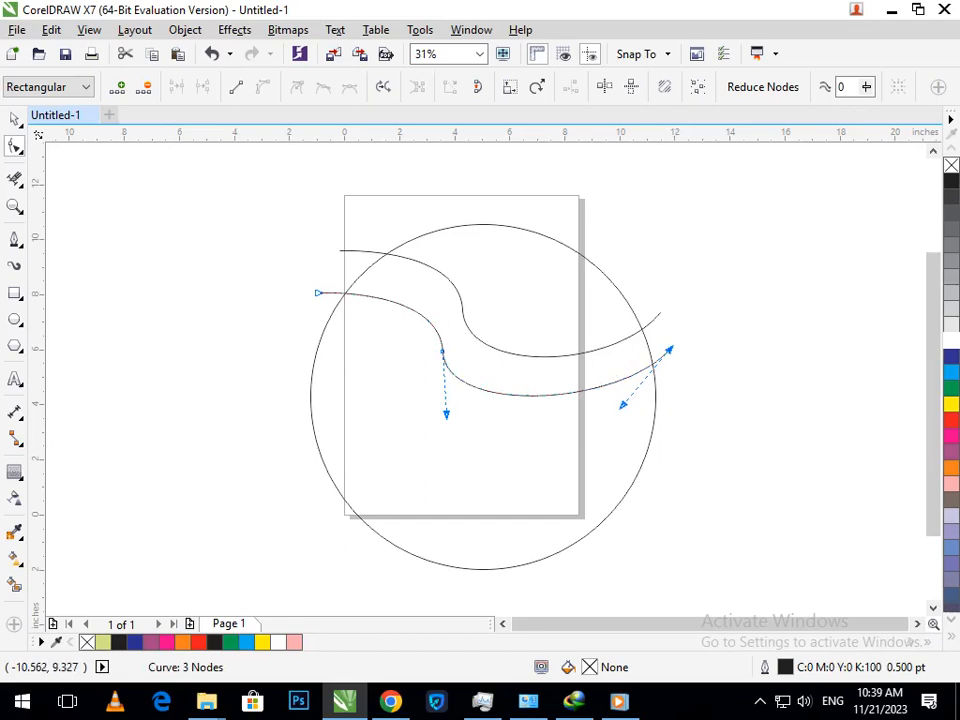
key("space")
key("Escape")
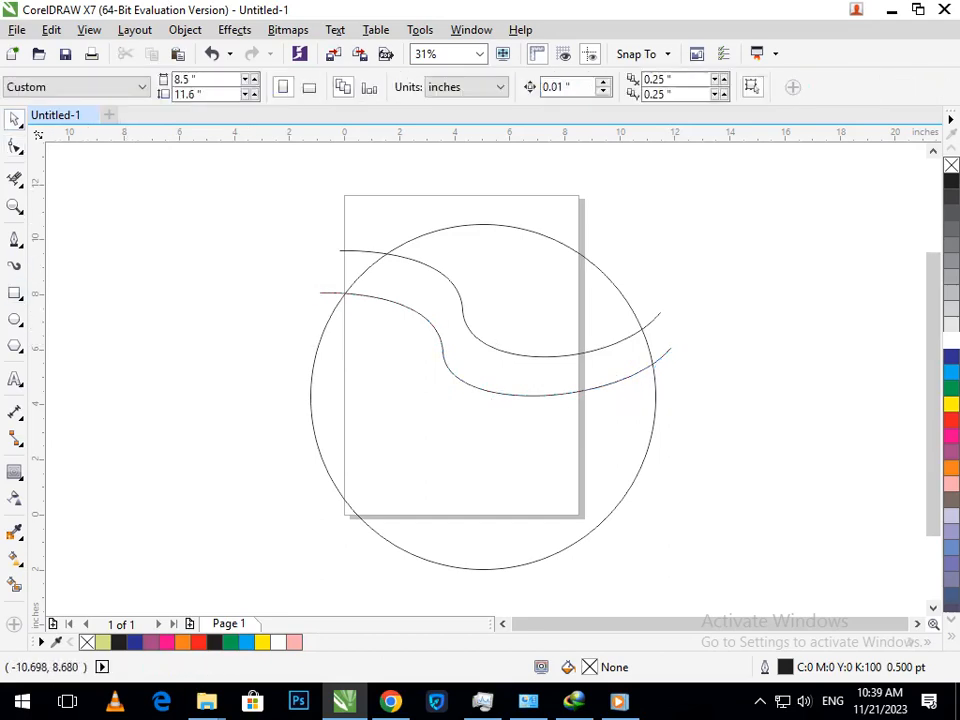
Step: Start a third Pen curve below the lower S-curve, from the circle's upper-left edge, bending down about 2.1 by 2 inches
left_click(14, 239)
left_click(337, 317)
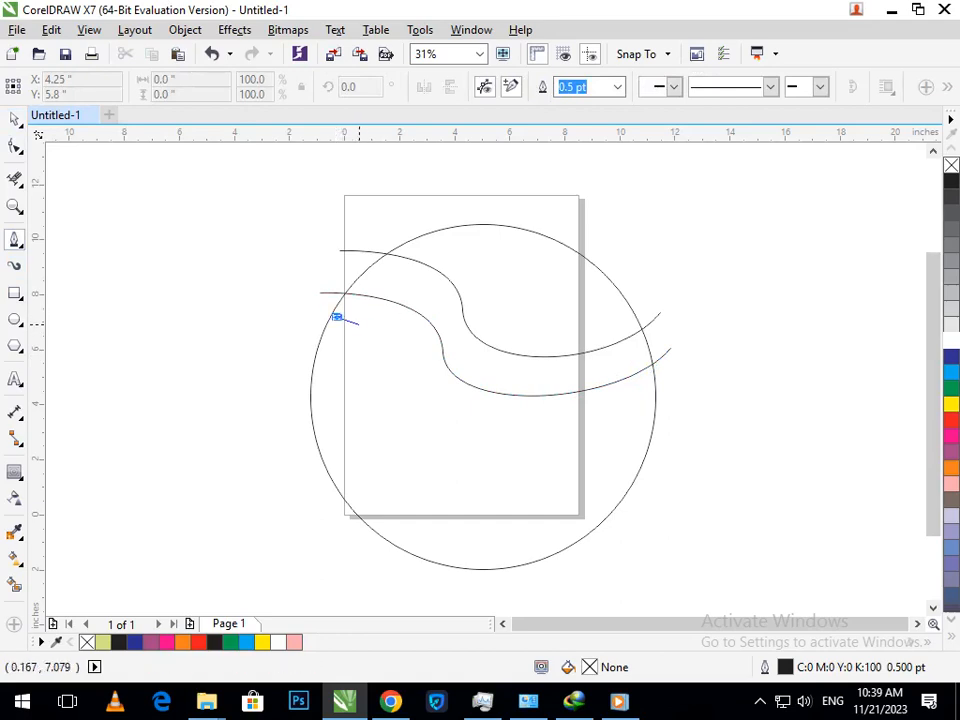
left_click_drag(386, 369, 352, 445)
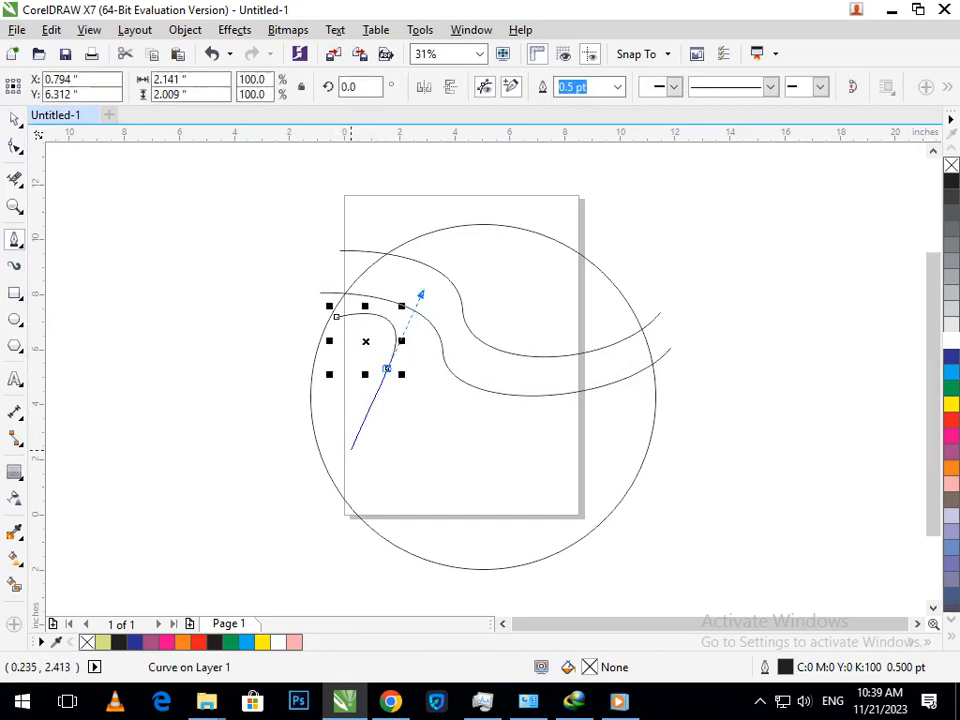
left_click_drag(357, 464, 428, 549)
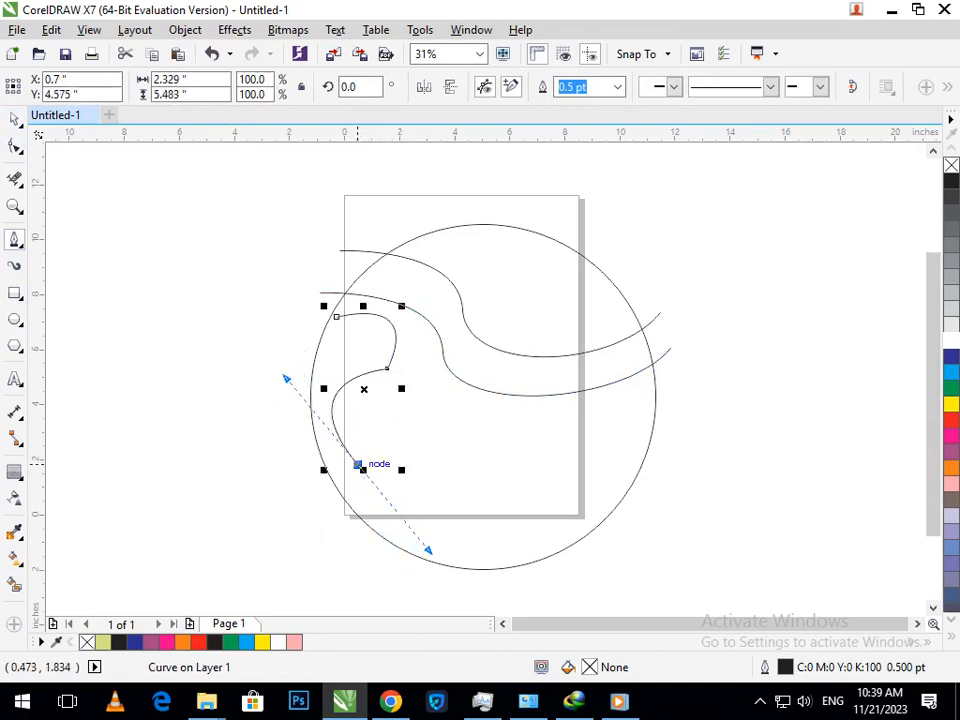
key("ctrl+z")
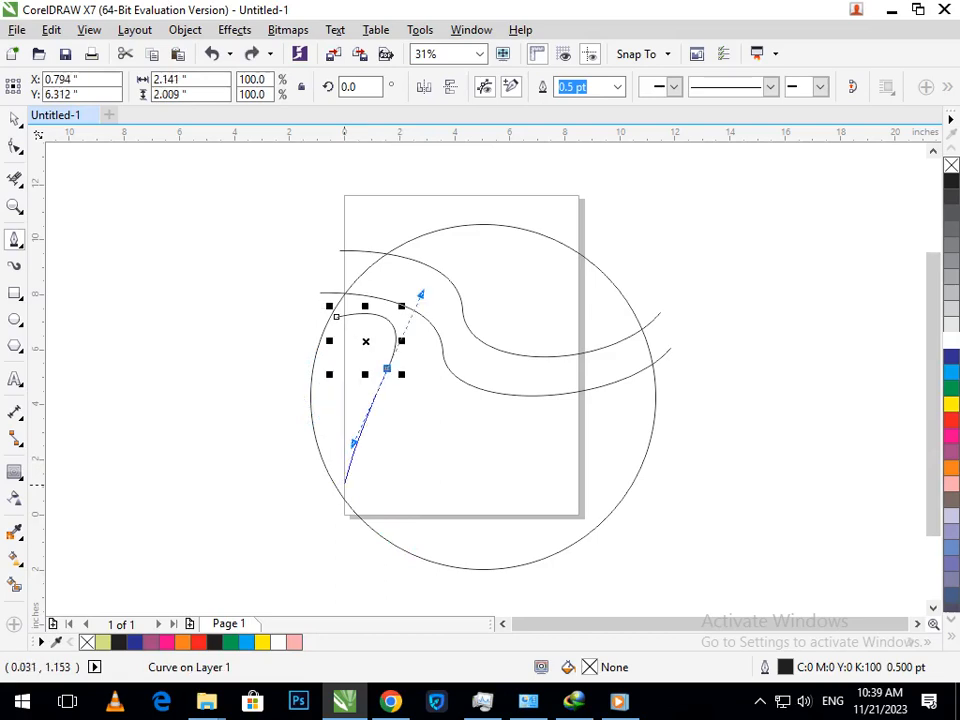
left_click_drag(344, 489, 381, 604)
key("ctrl+z")
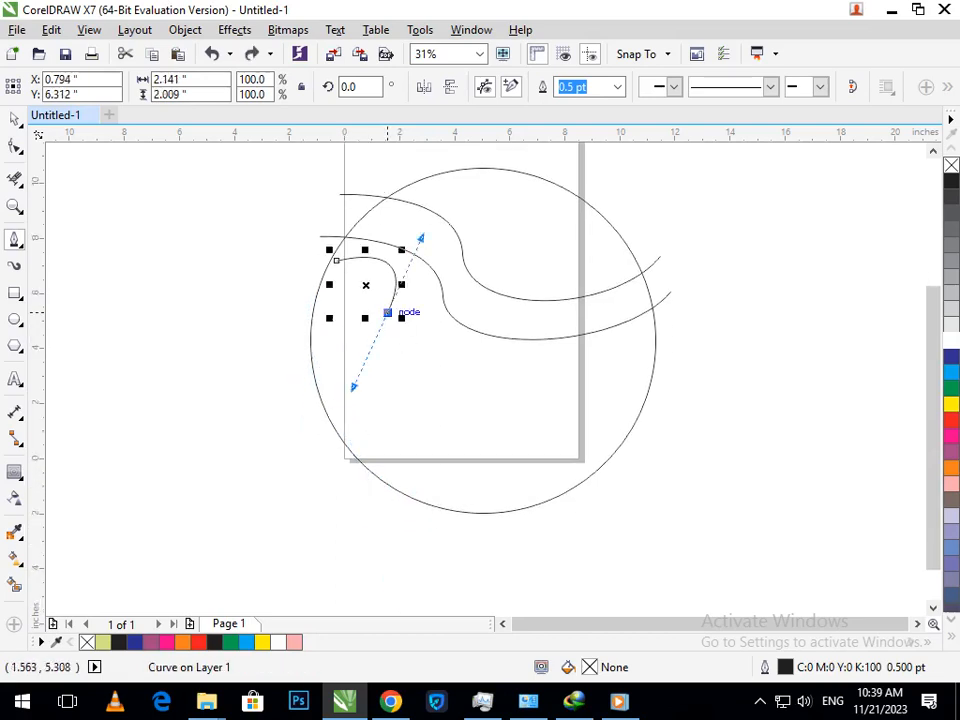
Step: Continue the third curve down inside the circle's lower-left edge, finishing with a short straight segment outside the bottom, about 8.1 by 9.8 inches overall
mouse_move(387, 311)
left_mouse_down()
mouse_move(358, 363)
mouse_move(382, 328)
left_mouse_up()
left_click_drag(342, 415, 403, 508)
left_click(342, 415, "alt")
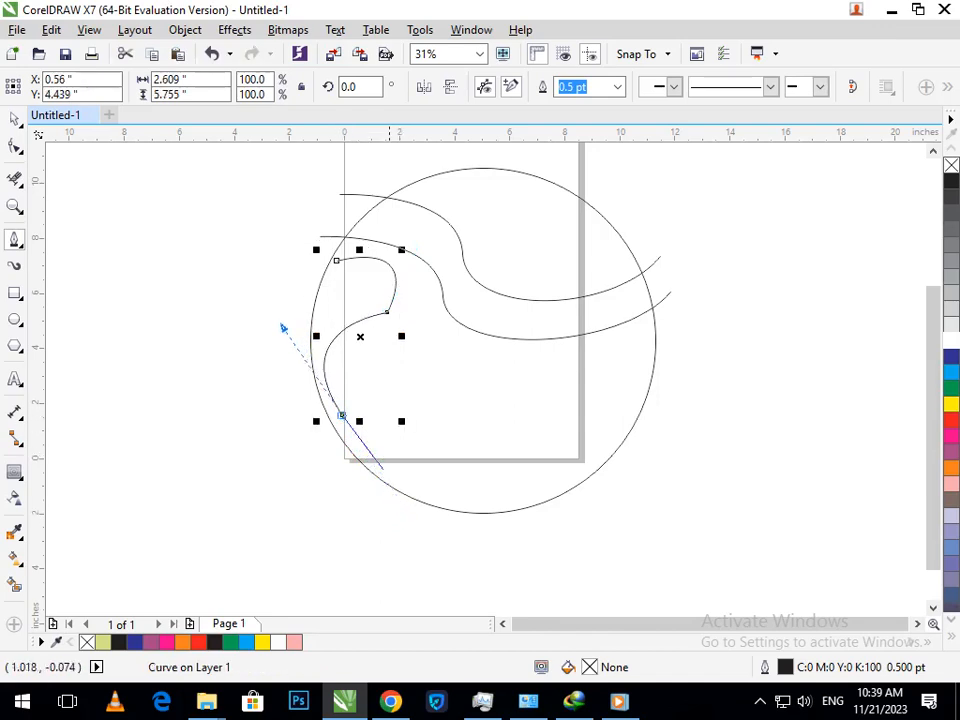
left_click_drag(530, 494, 688, 454)
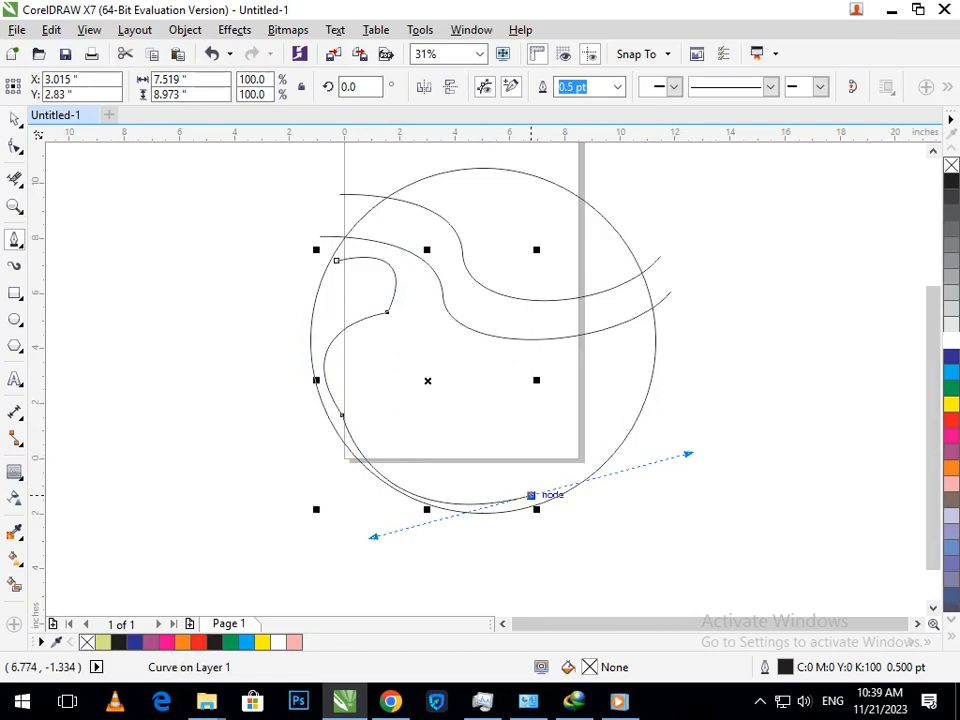
left_click(531, 496)
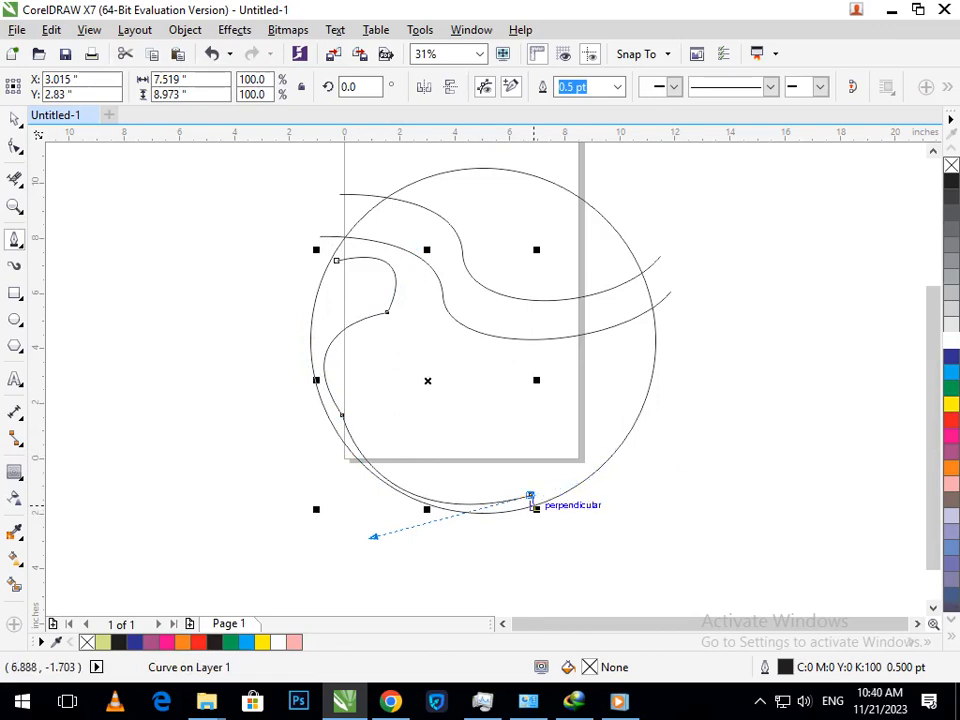
left_click(546, 526)
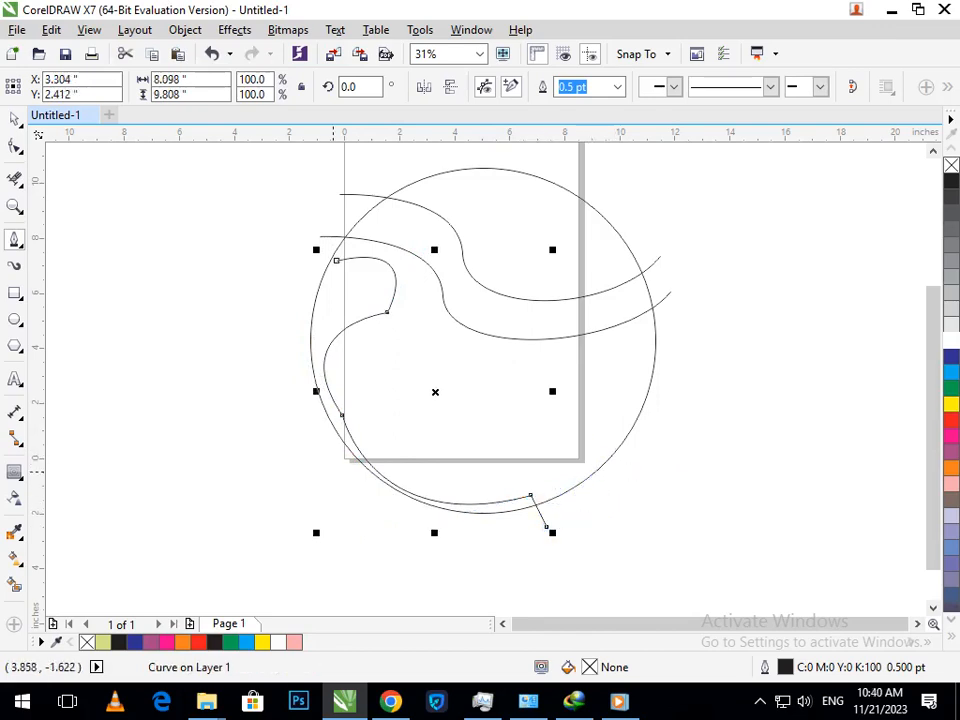
Step: Extend the third curve's upper end with a straight 2-point line reaching just outside the circle's left edge
scroll(300, 254, "up", 3)
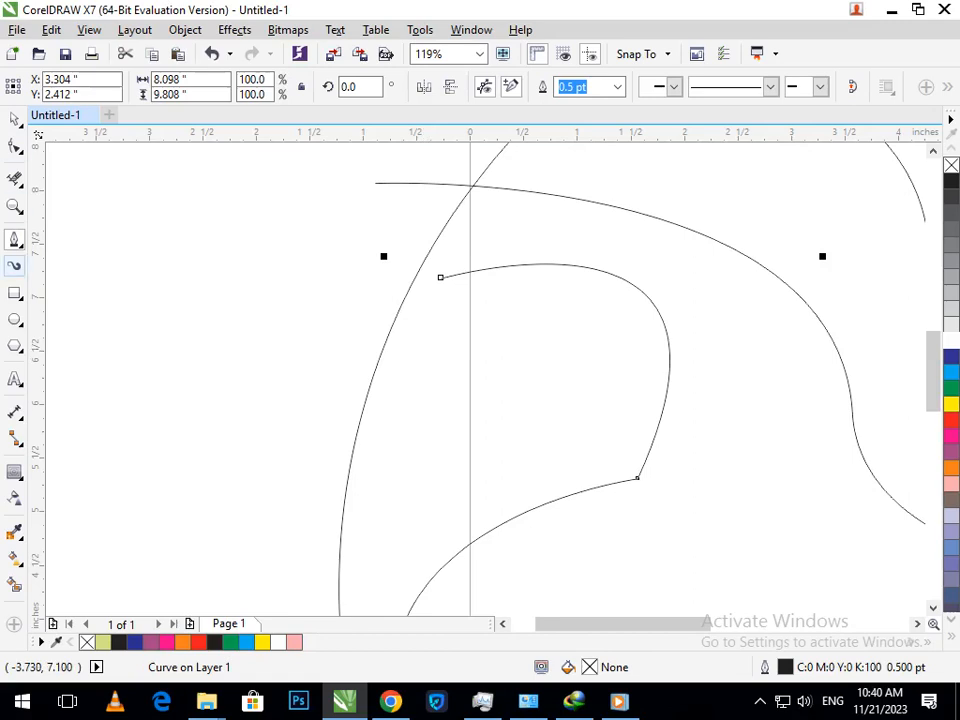
left_click(20, 245)
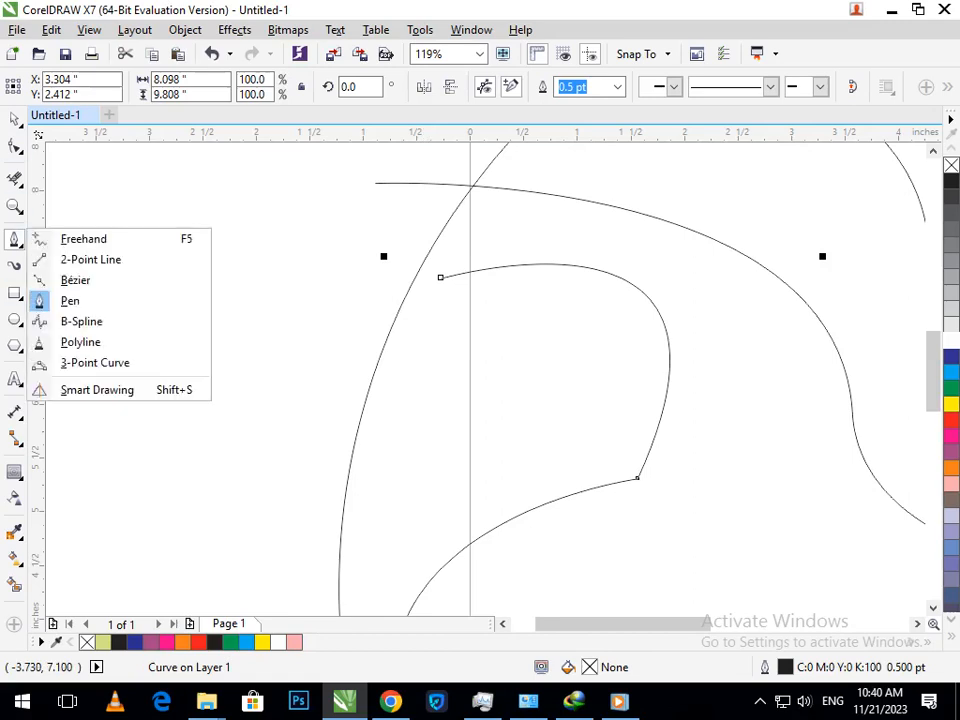
left_click(60, 257)
left_click_drag(440, 278, 356, 327)
scroll(299, 254, "down", 3)
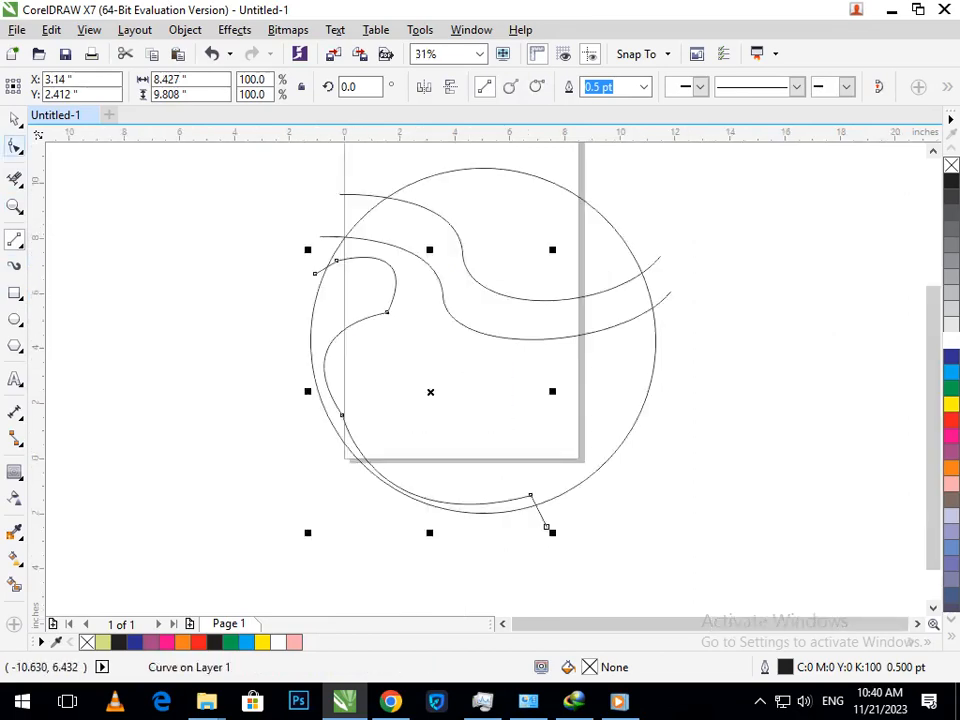
Step: Round the sharp upper and lower-left corners of the third curve with the Smooth tool
left_click(14, 119)
left_click(254, 368)
key("F2")
left_click_drag(341, 281, 497, 383)
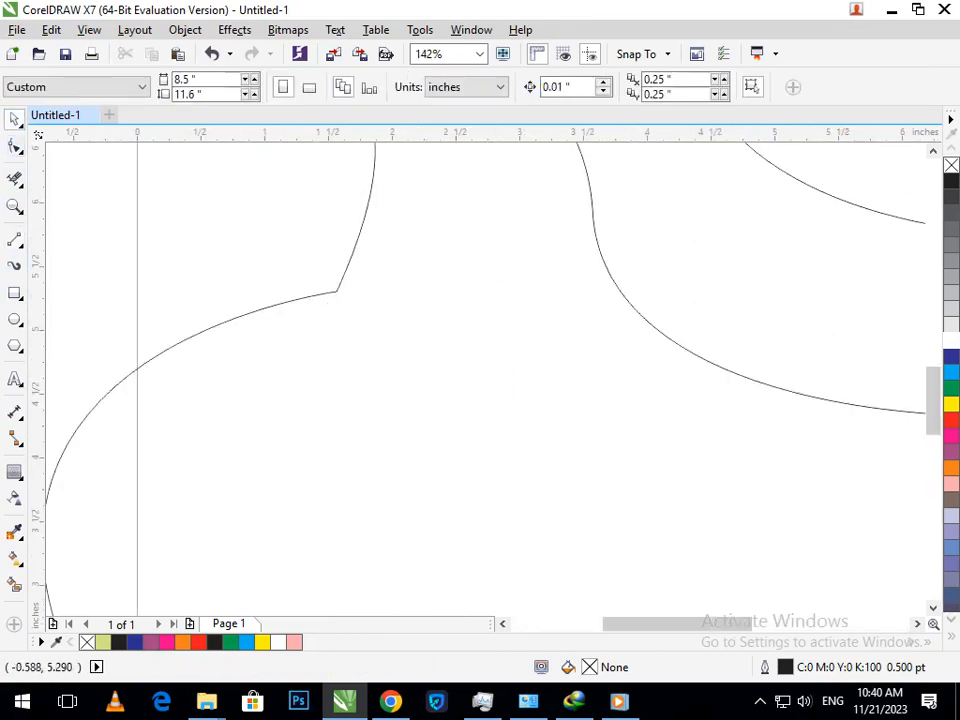
left_click(14, 146)
left_click(336, 291)
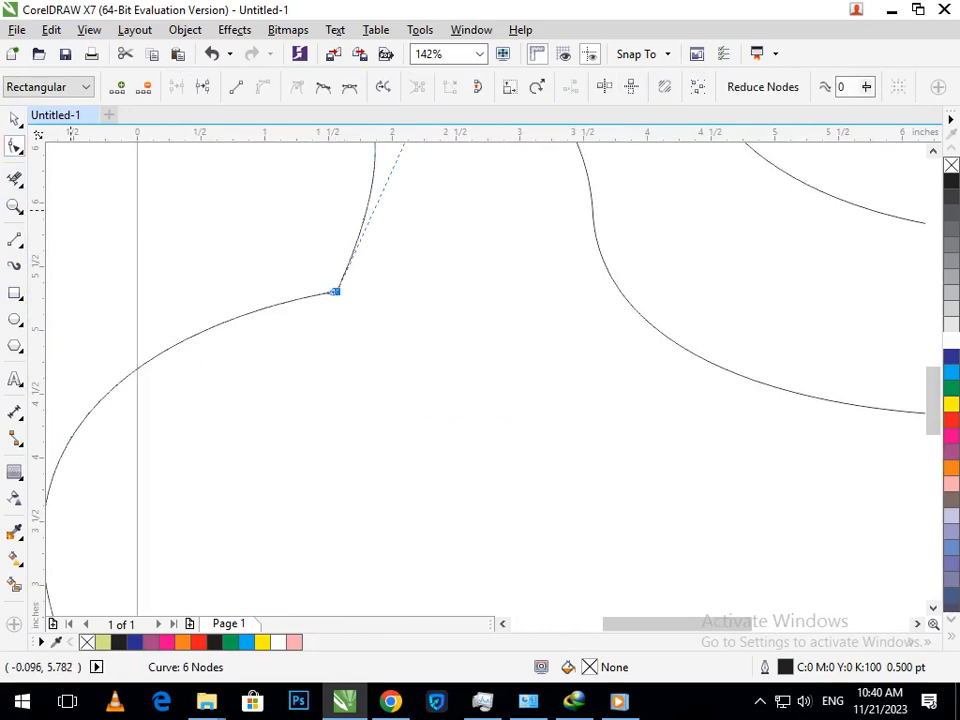
left_click(21, 152)
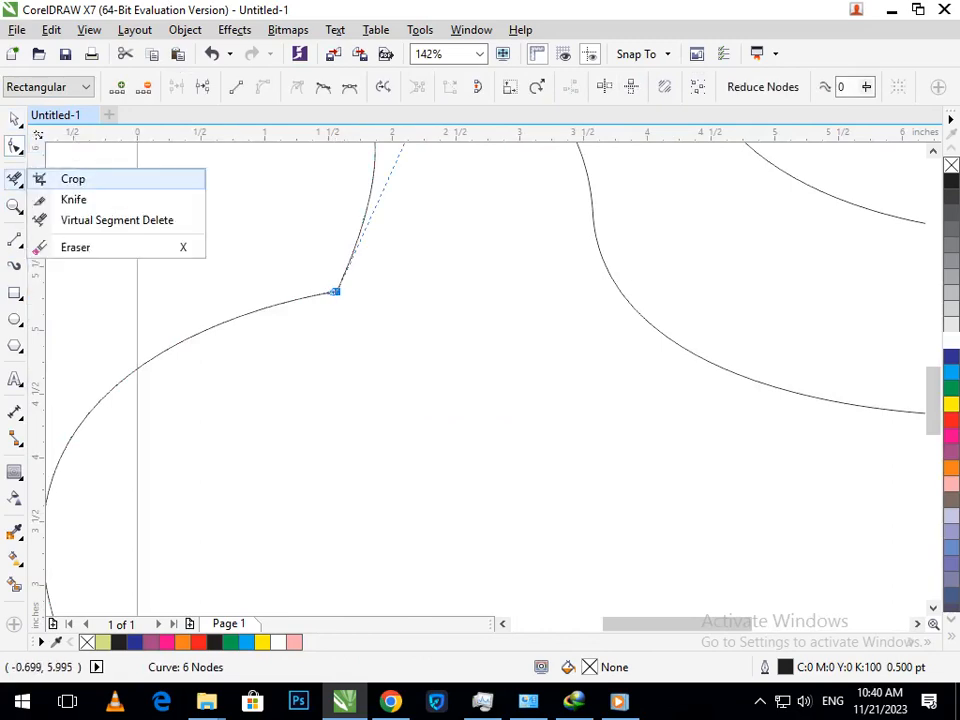
mouse_move(20, 150)
left_click(79, 171)
mouse_move(376, 281)
left_mouse_down()
mouse_move(271, 245)
mouse_move(205, 202)
left_mouse_up()
left_click_drag(298, 306, 365, 385)
scroll(400, 320, "down", 5)
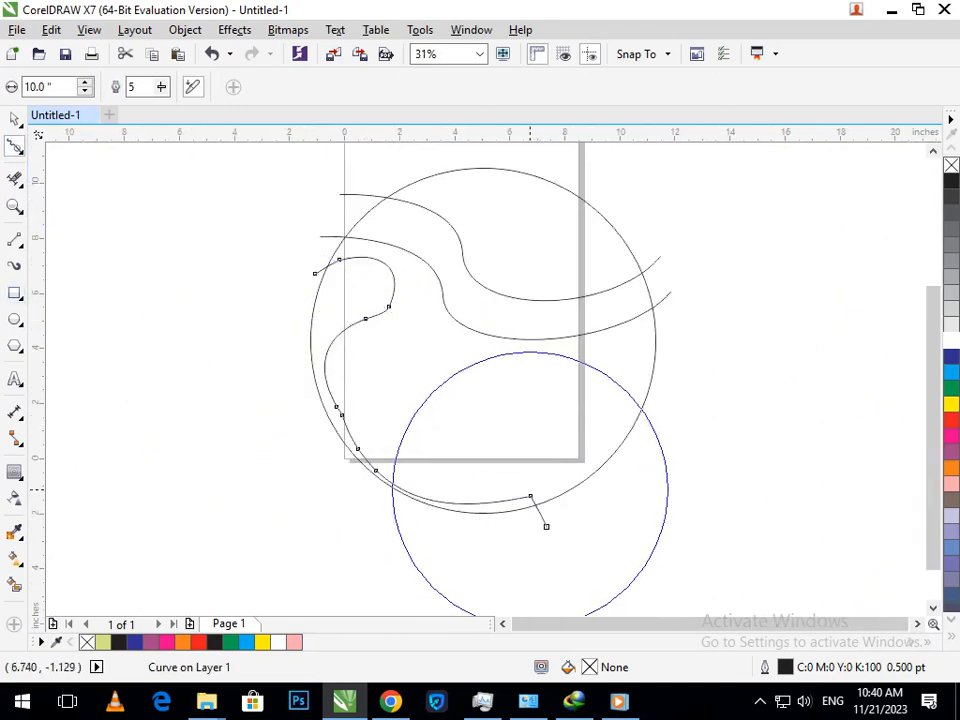
scroll(532, 490, "up", 6)
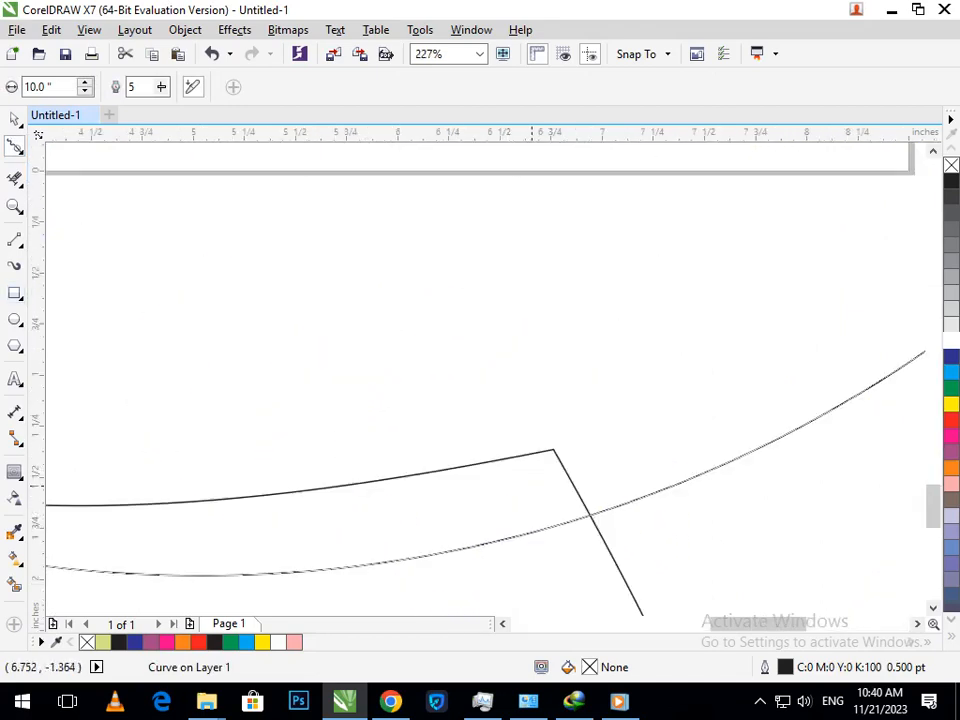
scroll(570, 515, "down", 6)
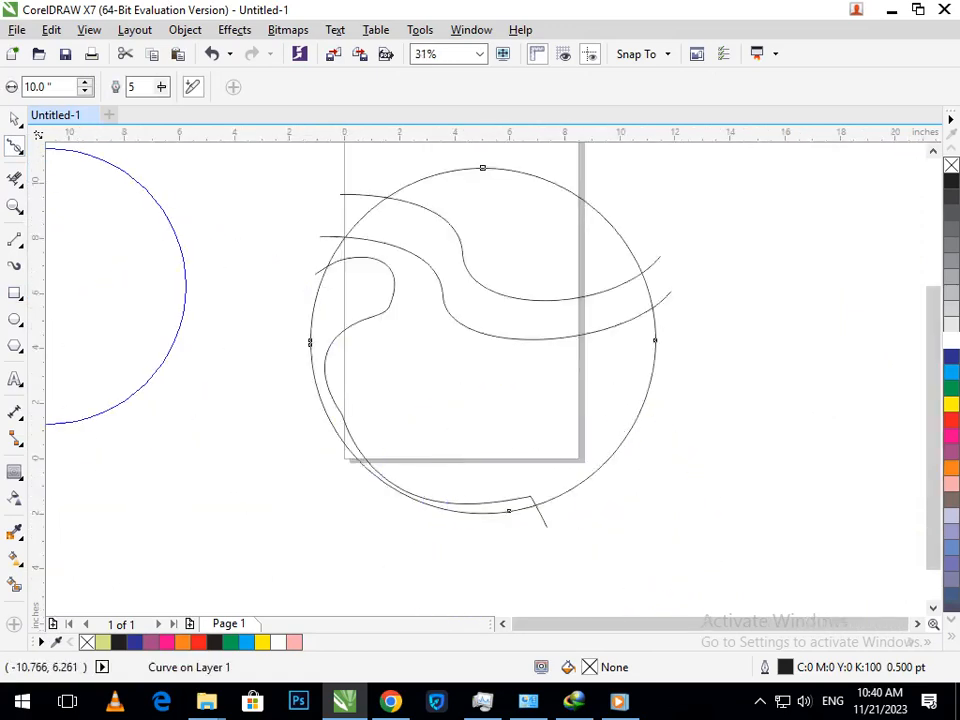
Step: Delete the extra node at the lower-left bend of the third curve with the Shape tool
left_click(14, 119)
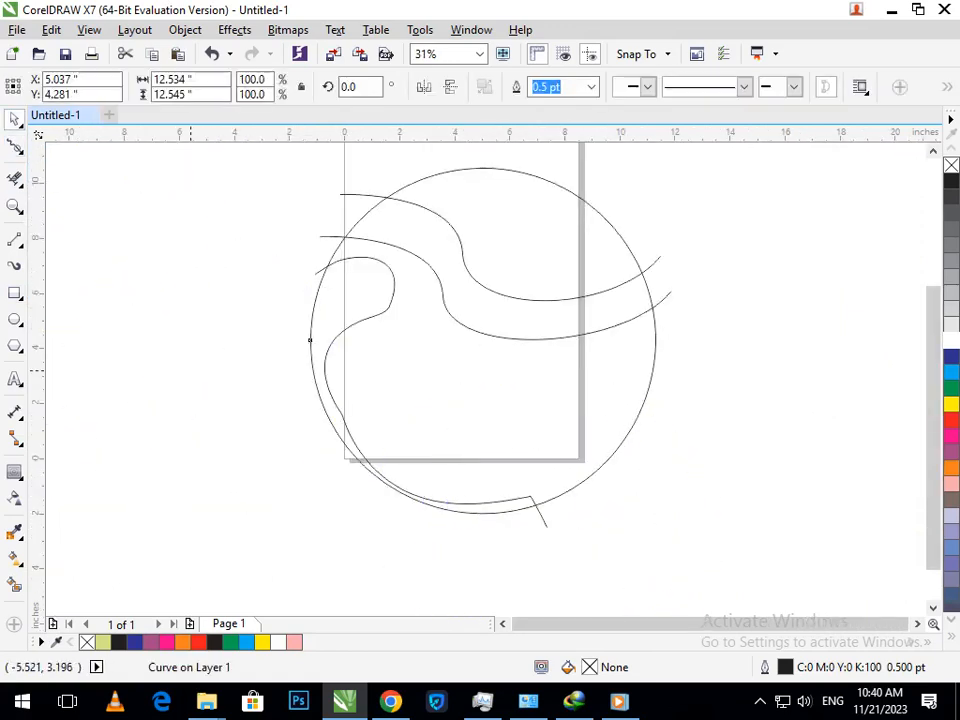
left_click(192, 370)
left_click(14, 146)
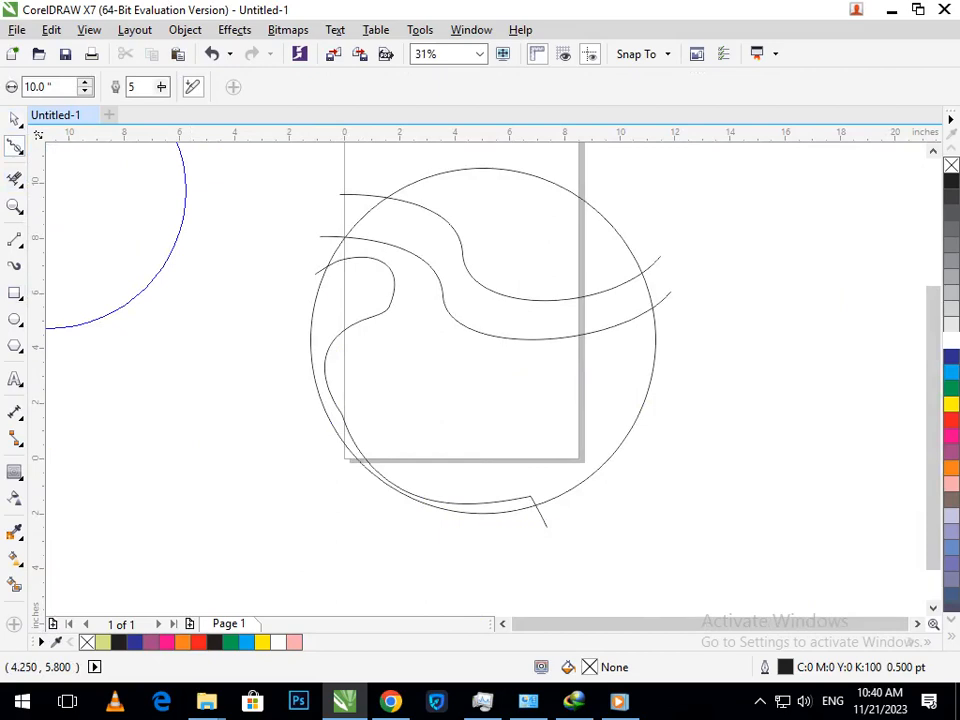
left_click(14, 146)
left_click(75, 143)
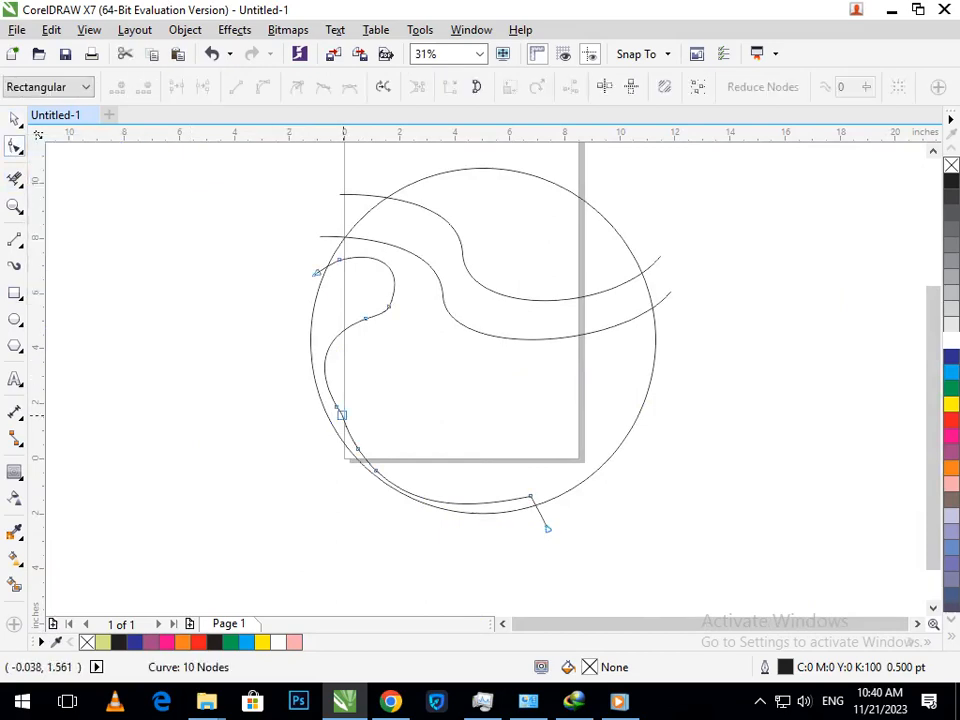
scroll(343, 415, "up", 4)
left_click_drag(371, 287, 341, 324)
key("Delete")
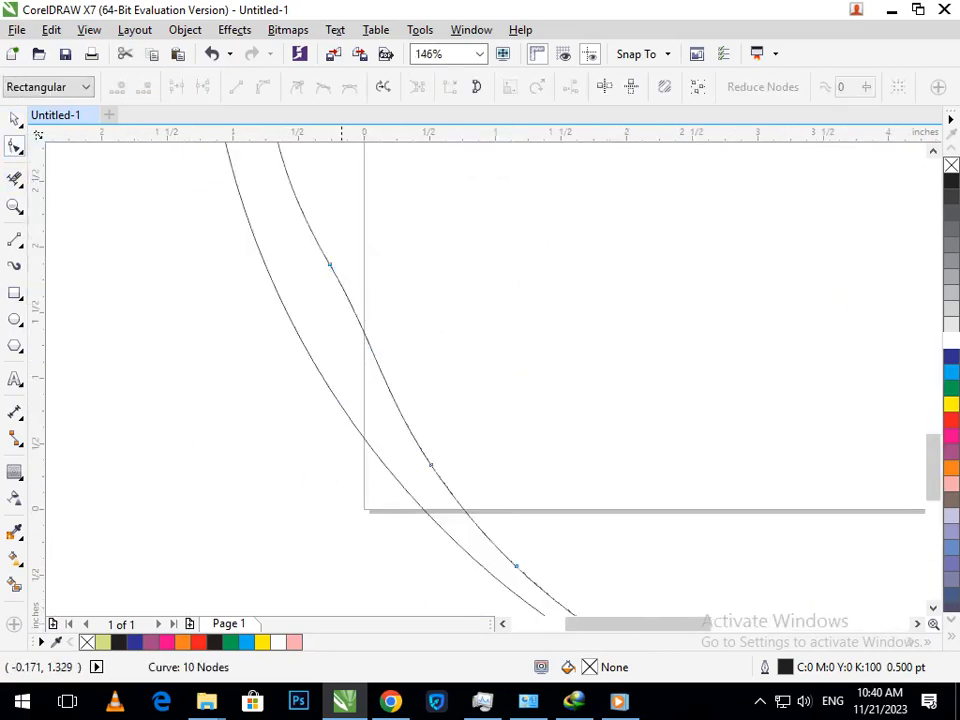
Step: Adjust the remaining node's control handle to even out the lower-left bend of the third curve, and deselect it
left_click(330, 264)
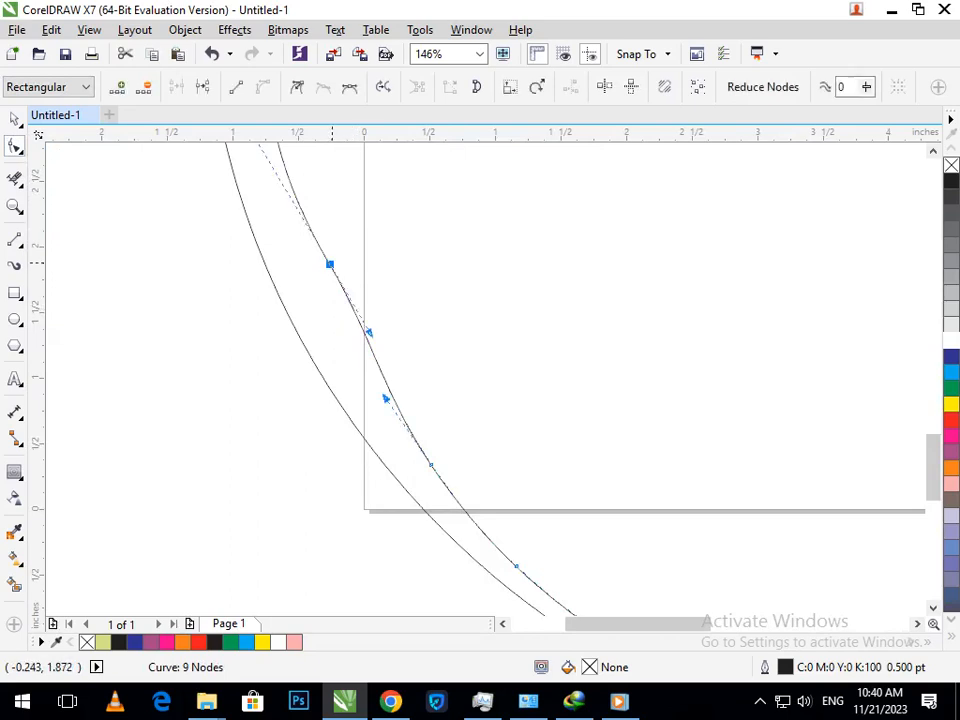
left_click_drag(370, 334, 361, 346)
scroll(410, 462, "down", 4)
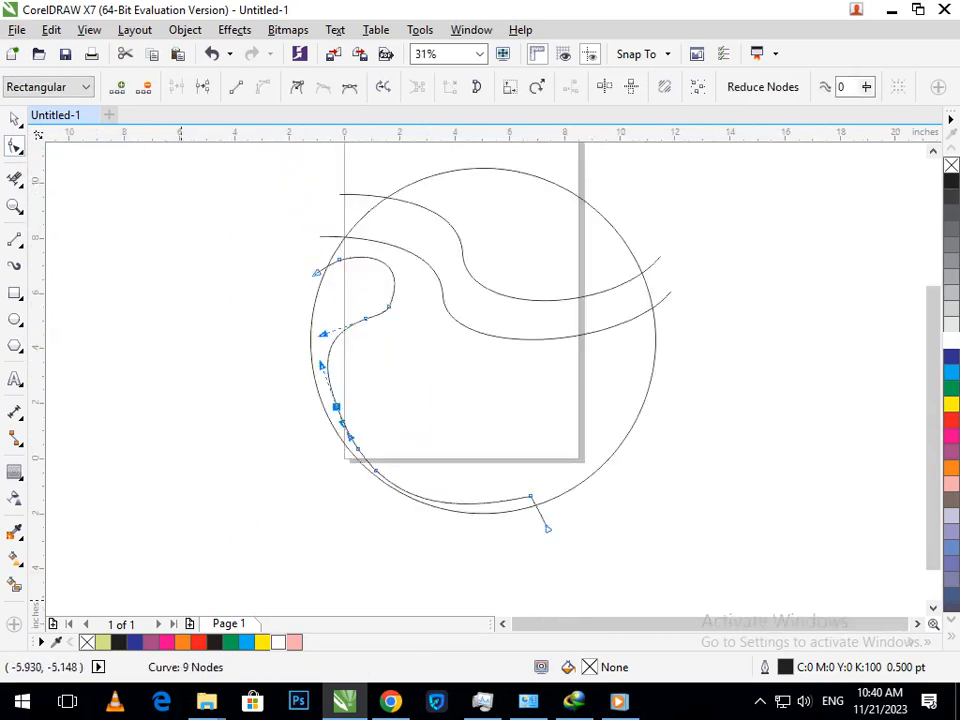
left_click(14, 119)
left_click(180, 404)
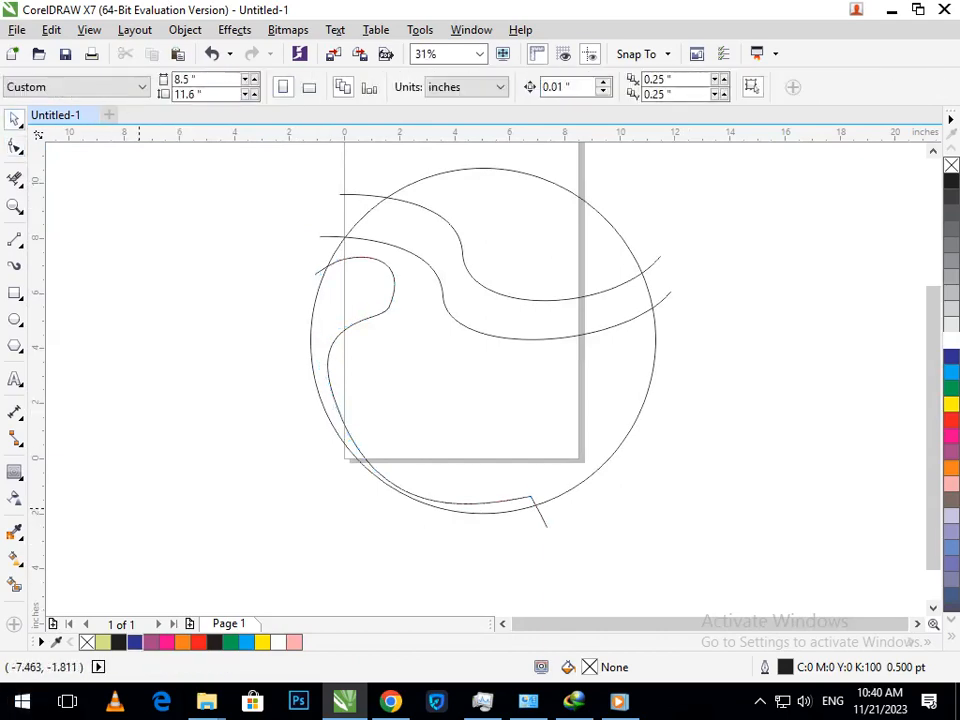
Step: Smart-fill the comma-shaped region along the circle's left edge and the band between the two S-curves with light green (C:20 M:0 Y:60 K:0)
left_click(14, 585)
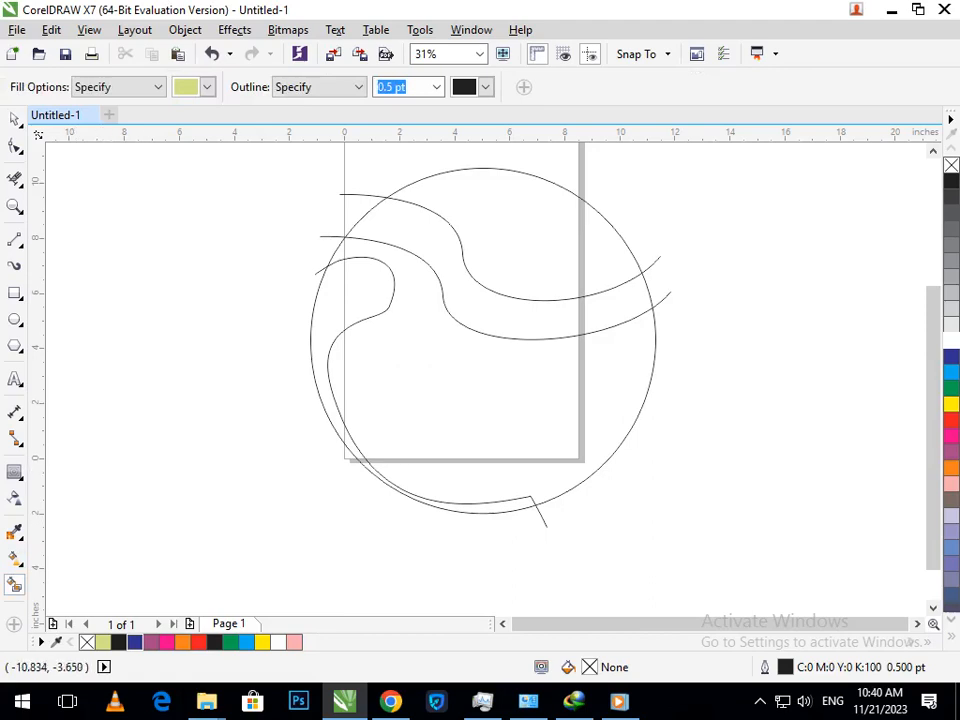
left_click(325, 342)
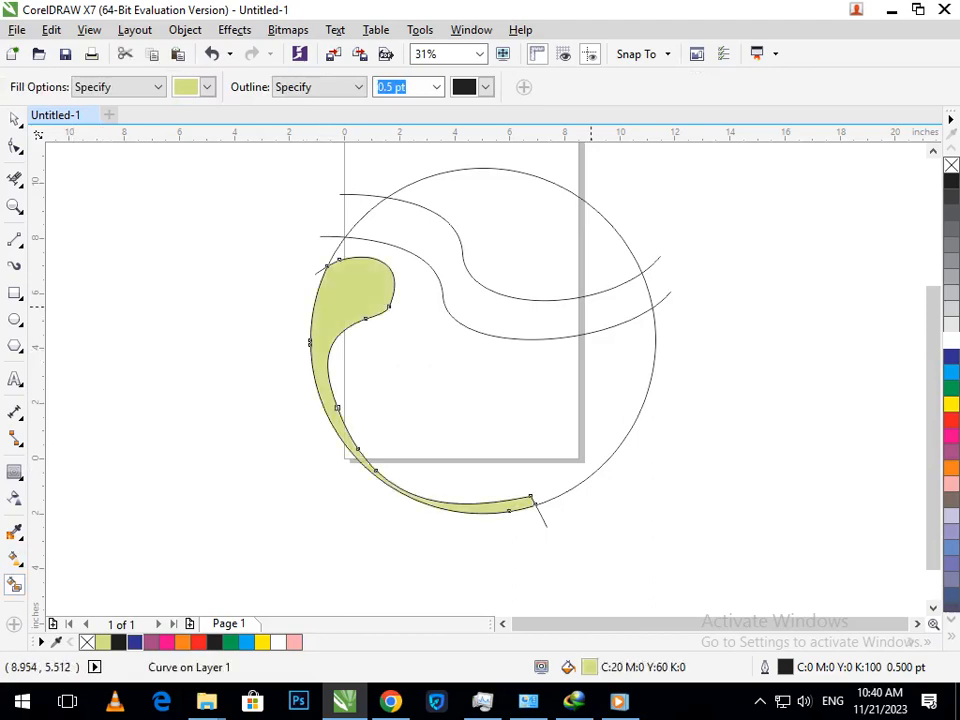
left_click(590, 306)
left_click(97, 253)
left_click(19, 124)
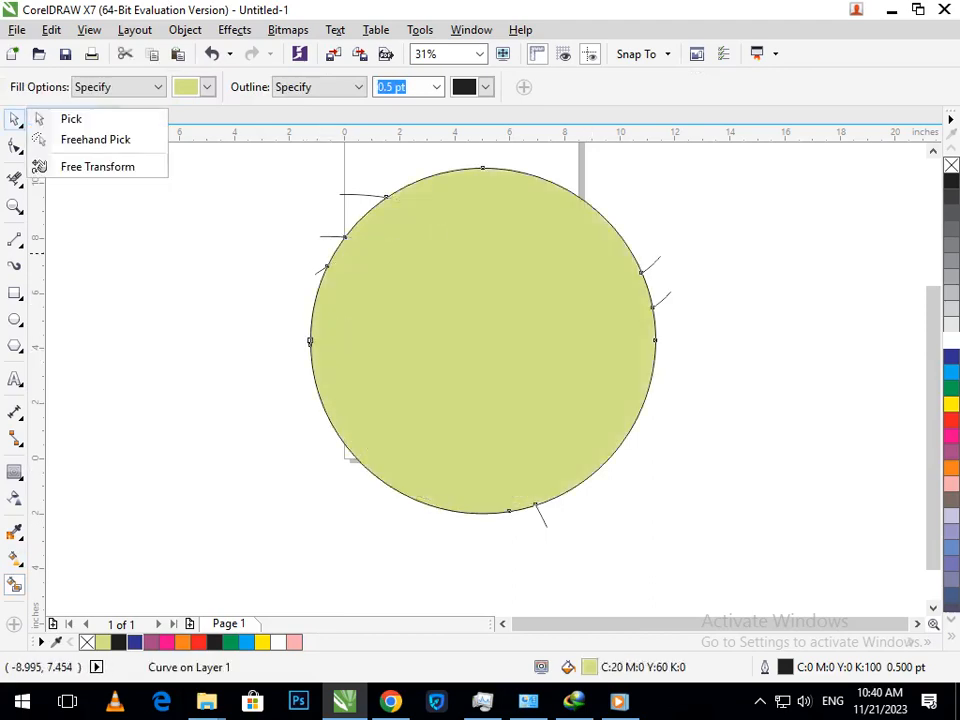
left_click(66, 119)
key("ctrl+z")
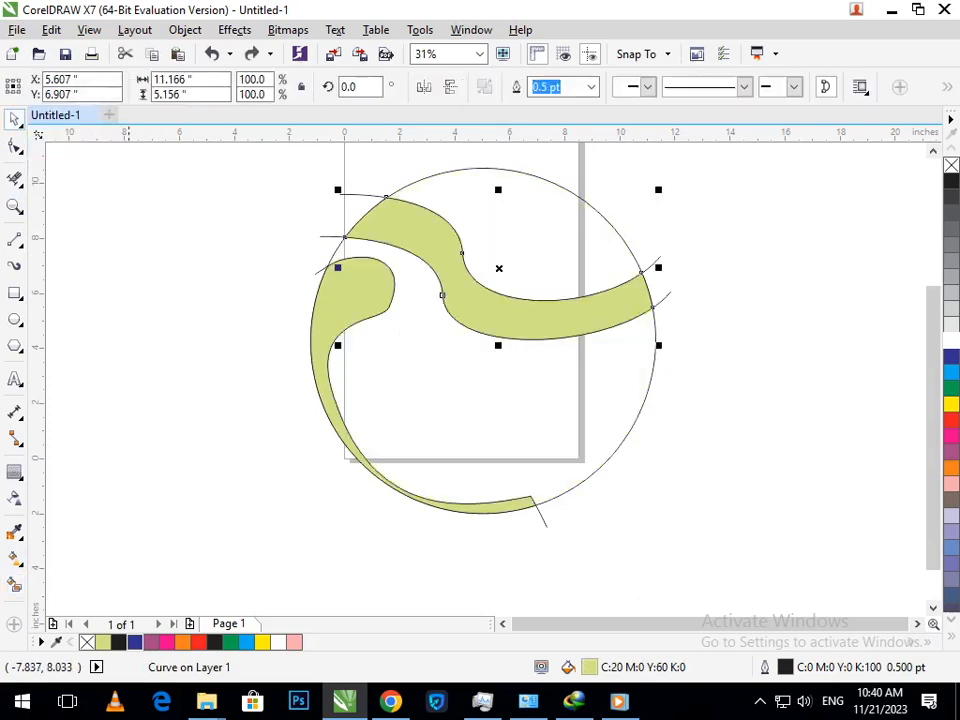
Step: Make a horizontally mirrored copy of the green comma-shaped piece, extending toward the circle's right side
left_click(331, 298)
left_click_drag(303, 385, 488, 497)
right_click(697, 504)
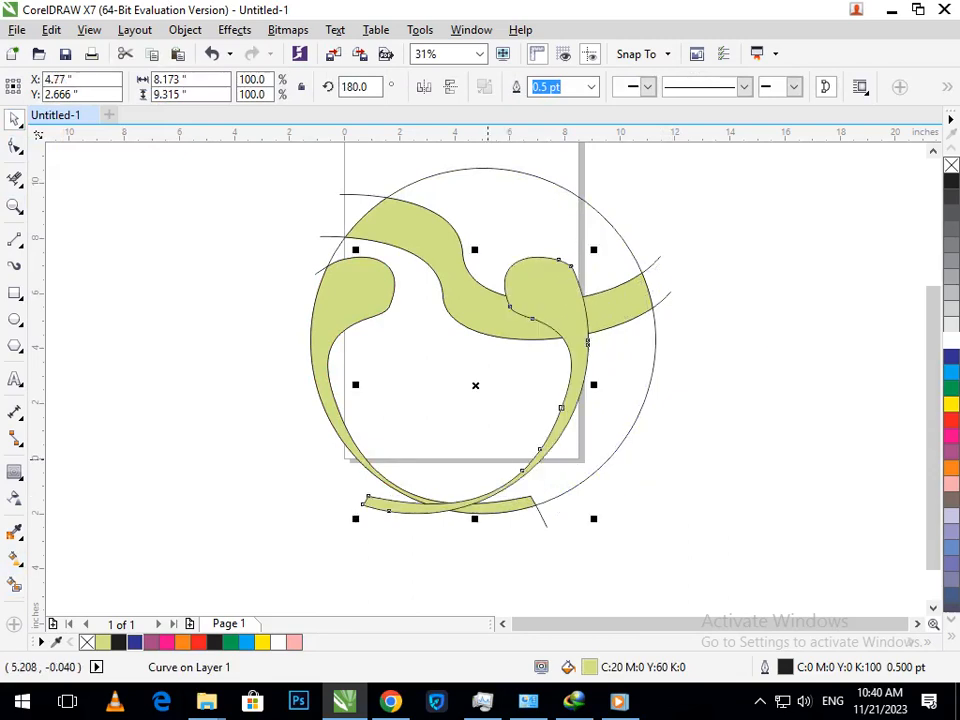
Step: Rotate the mirrored comma copy to about 126.3° and shift it so its head sits below the band's right end
left_click(510, 480)
left_click_drag(356, 521, 282, 371)
left_click(268, 432)
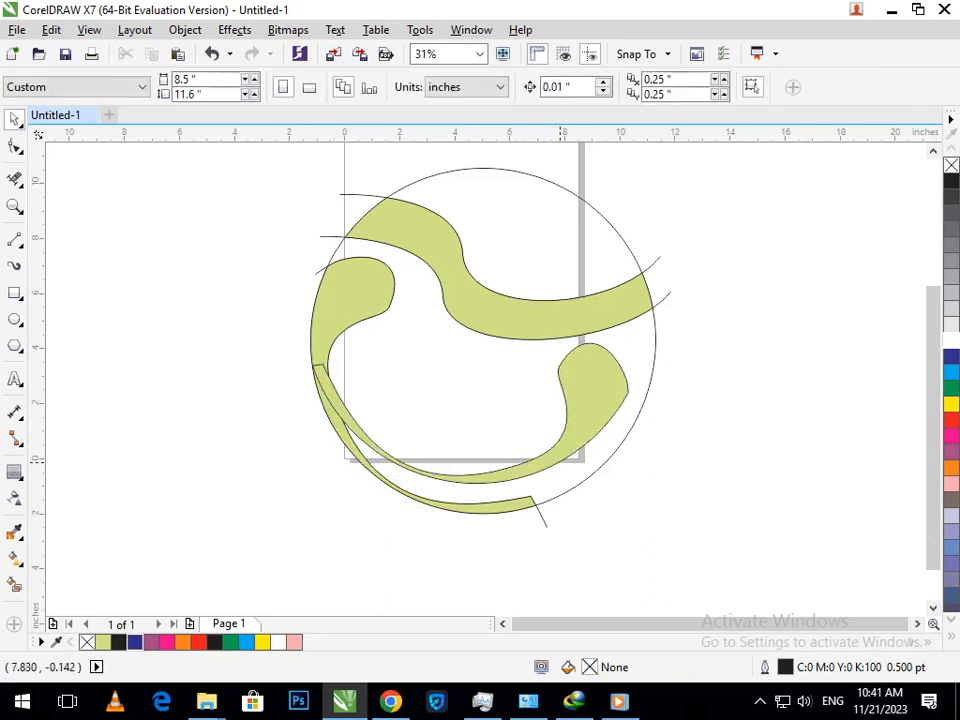
double_click(561, 460)
left_click(15, 119)
left_click(113, 394)
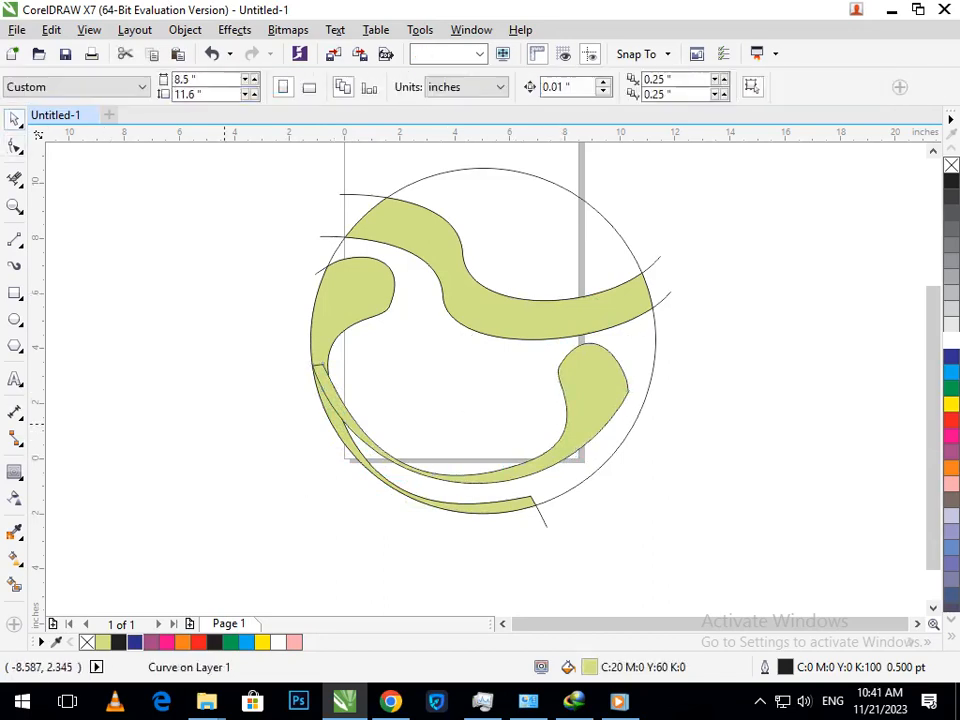
left_click_drag(576, 428, 586, 418)
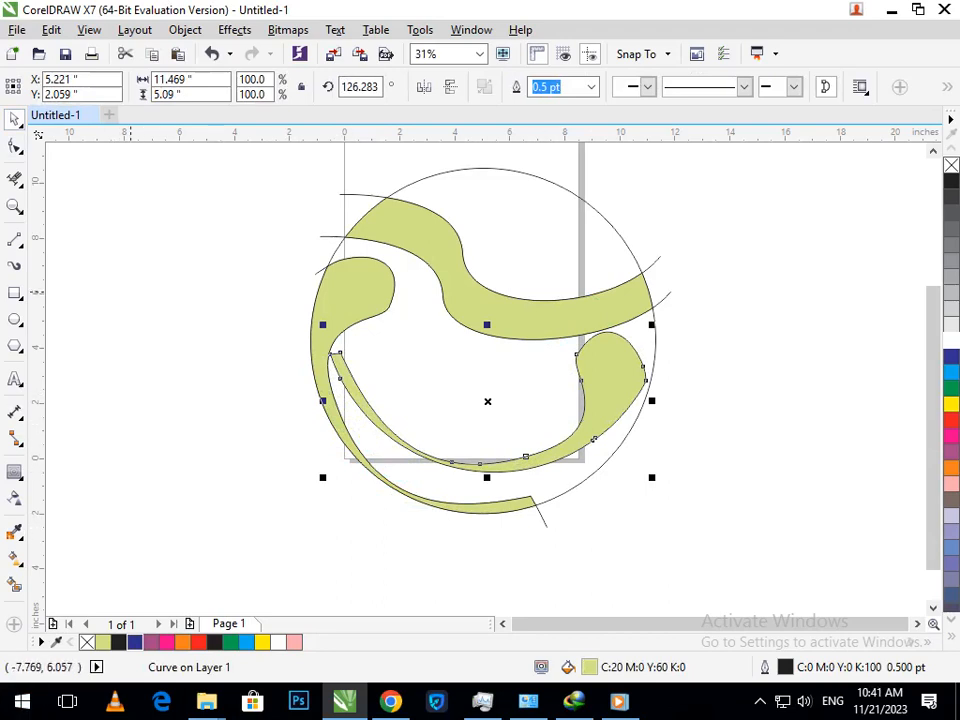
Step: Draw a short line across the comma copy's tail and trim off the part left of it with Virtual Segment Delete
left_click(14, 240)
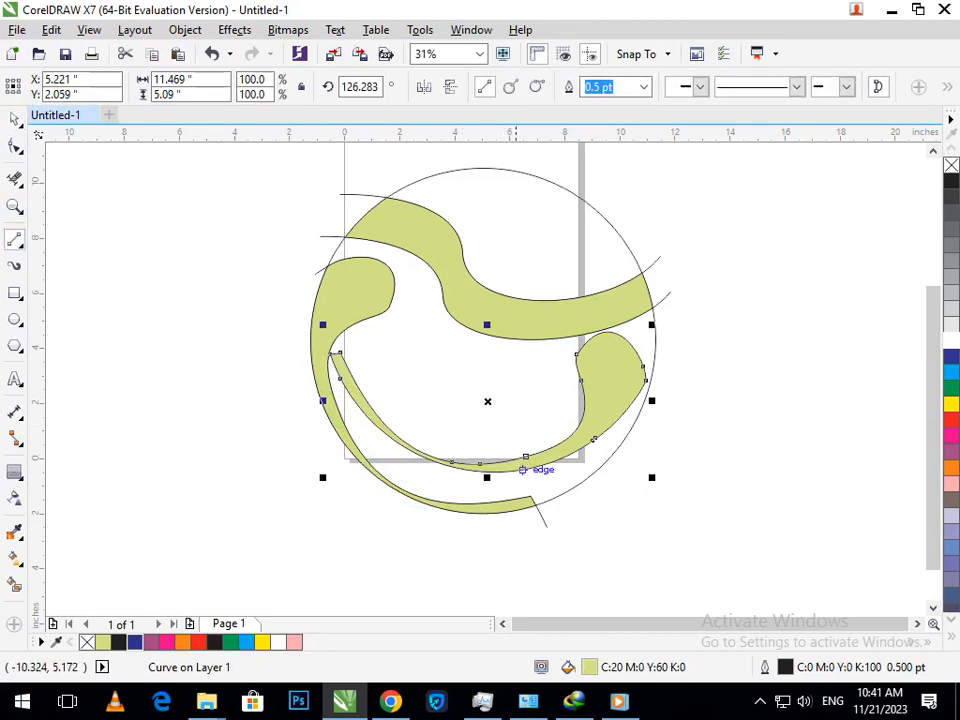
left_click_drag(490, 441, 484, 523)
key("x")
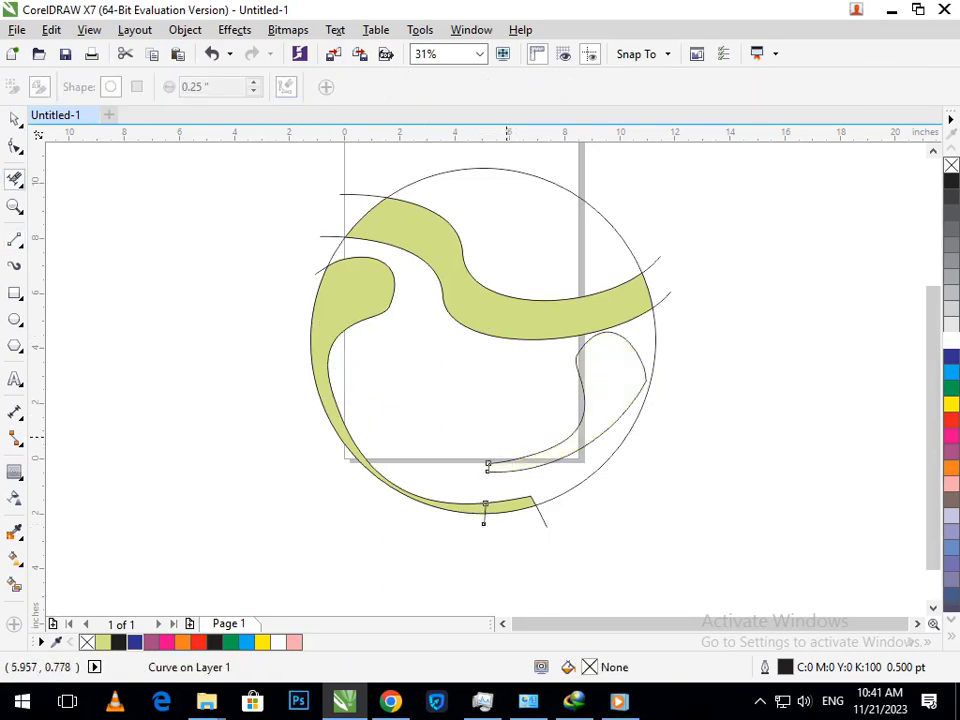
left_click(14, 119)
left_click(120, 330)
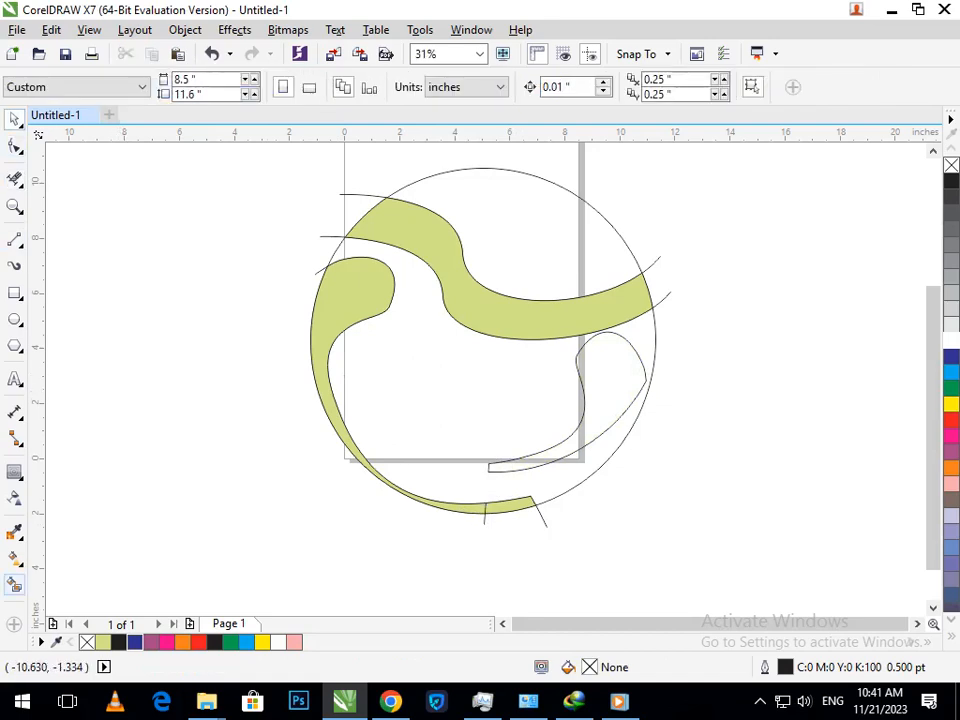
Step: Smart-fill the trimmed comma outline on the circle's right side with light green (C:20 M:0 Y:60 K:0)
left_click(14, 585)
left_click(598, 378)
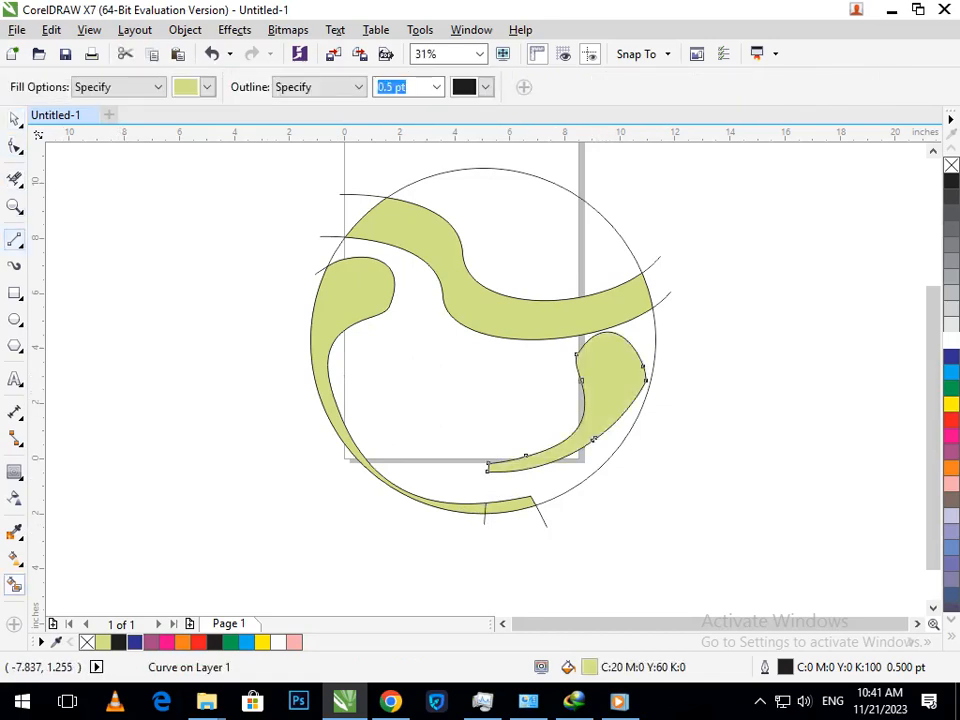
left_click(14, 119)
left_click(108, 383)
Step: Rotate the filled right-hand comma about 12° and move it so its tail overlaps the left piece's tail along the circle
left_click(541, 456)
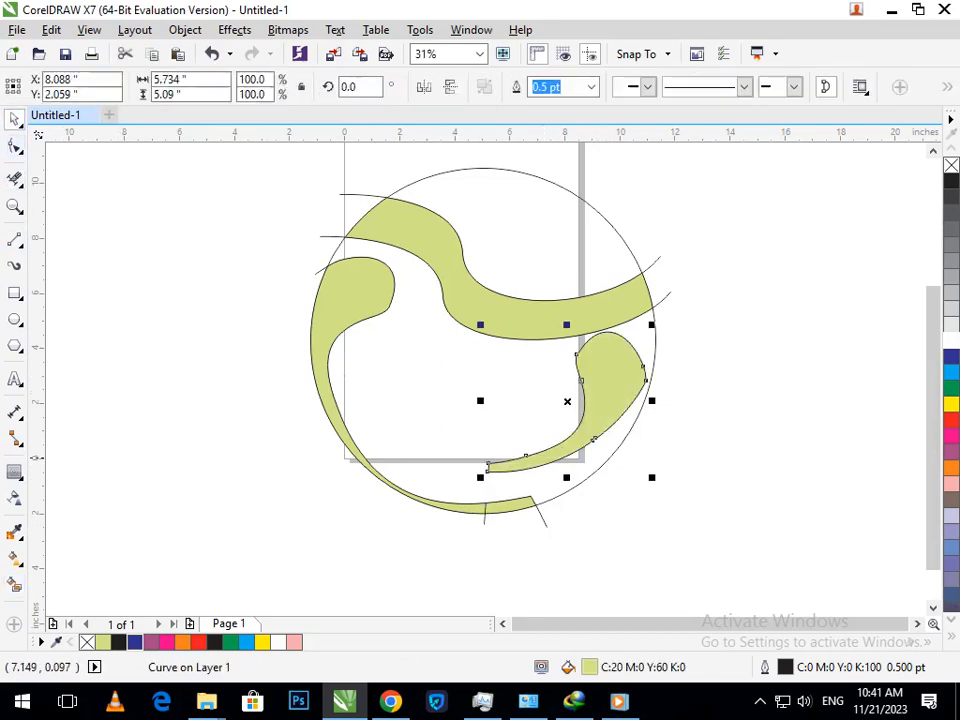
left_click(522, 467)
left_click_drag(481, 479, 502, 493)
left_click_drag(596, 424, 600, 447)
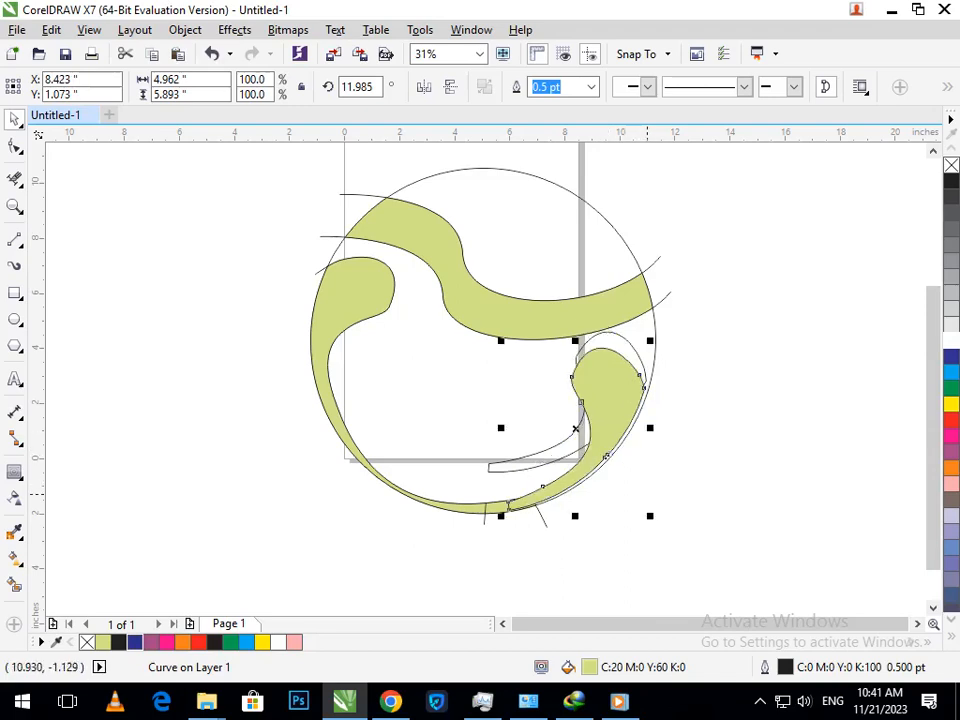
key("Escape")
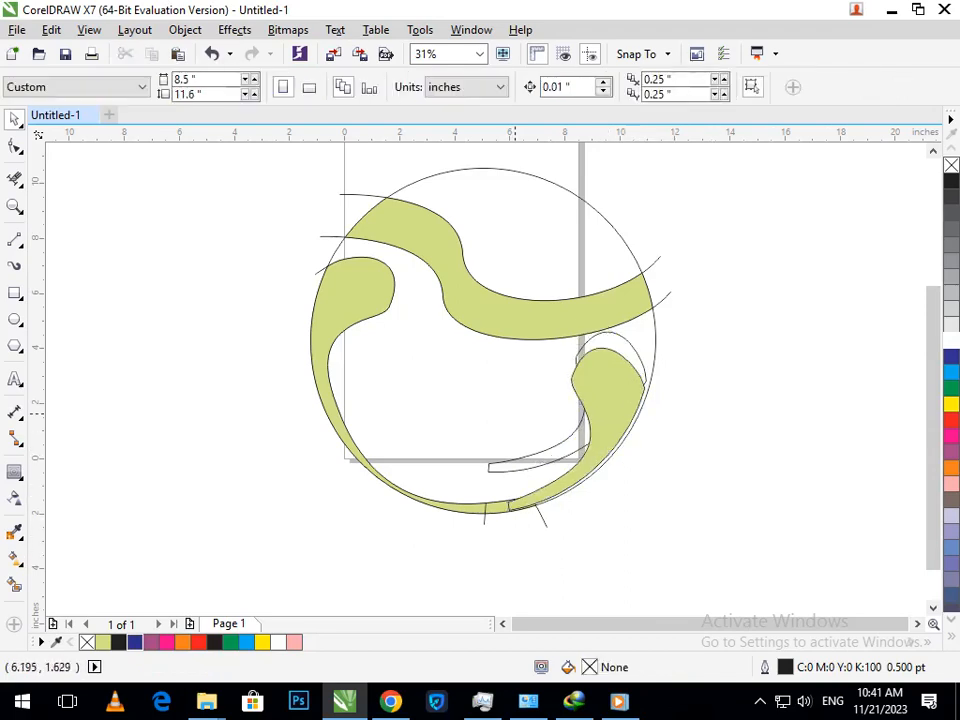
Step: Rotate the left and right comma pieces together by about 2.9° within the circle
key("F3")
key("F2")
mouse_move(561, 355)
left_mouse_down()
mouse_move(711, 514)
mouse_move(819, 607)
left_mouse_up()
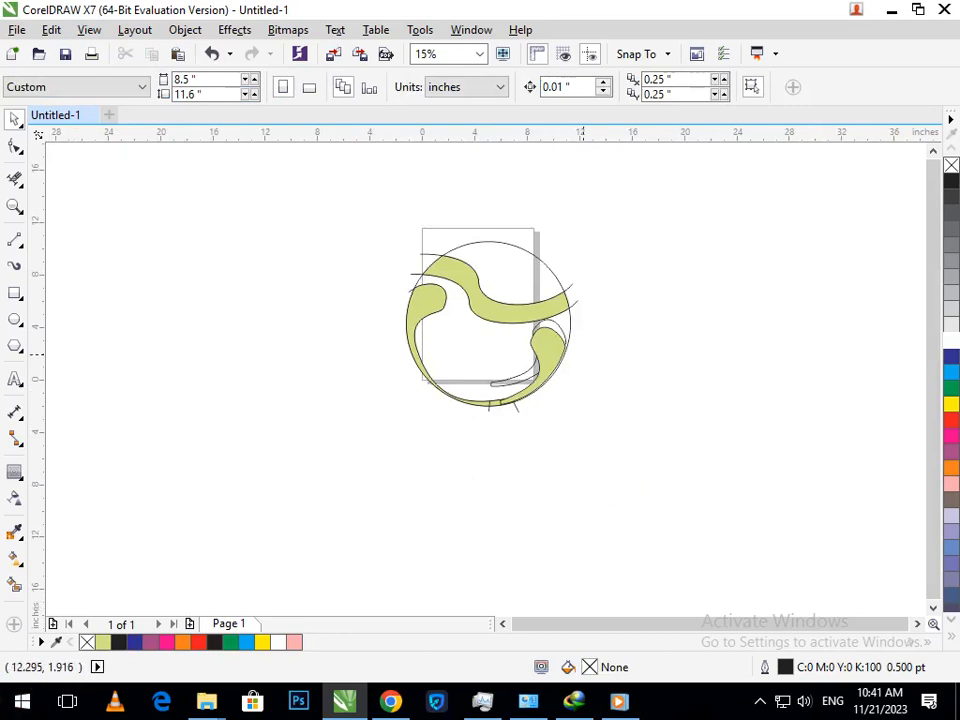
left_click(547, 349)
left_click(428, 301, "shift")
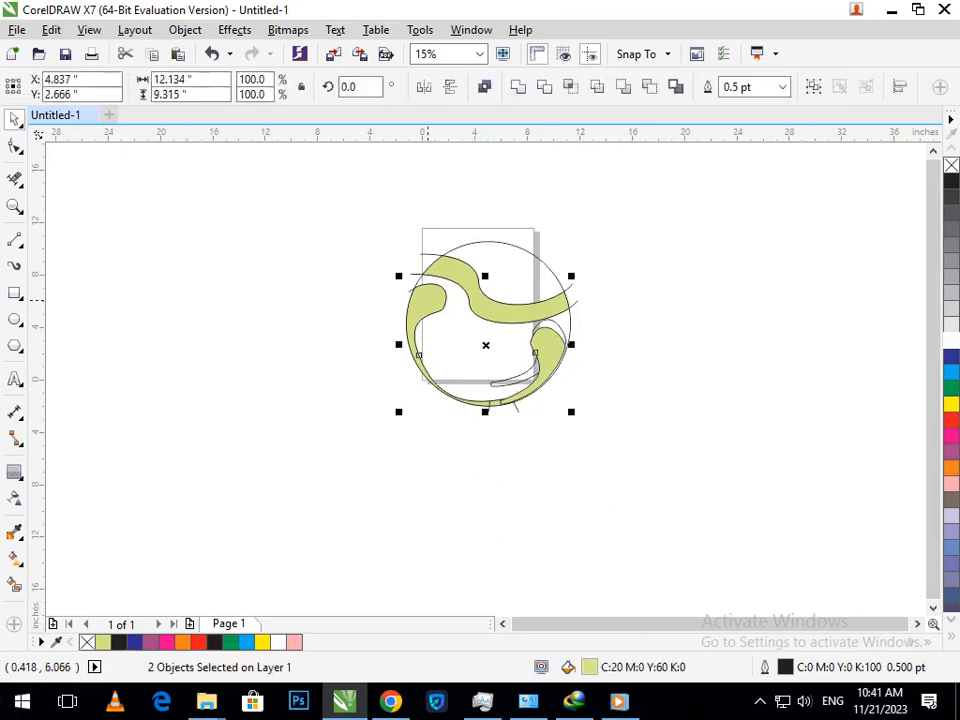
left_click(426, 302)
left_click_drag(394, 412, 404, 414)
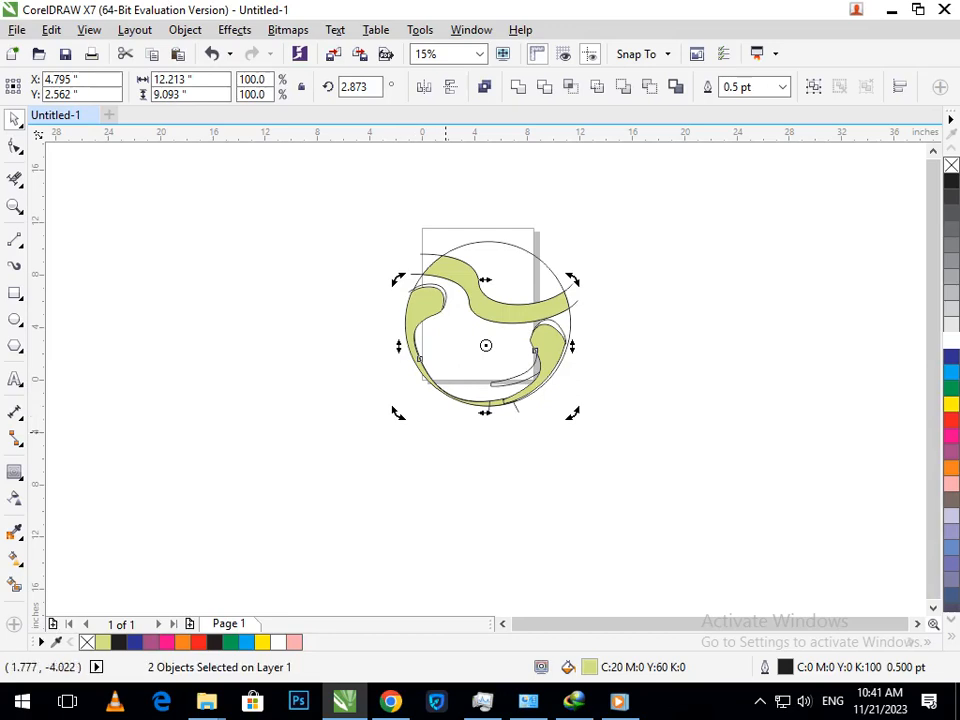
left_click(620, 443)
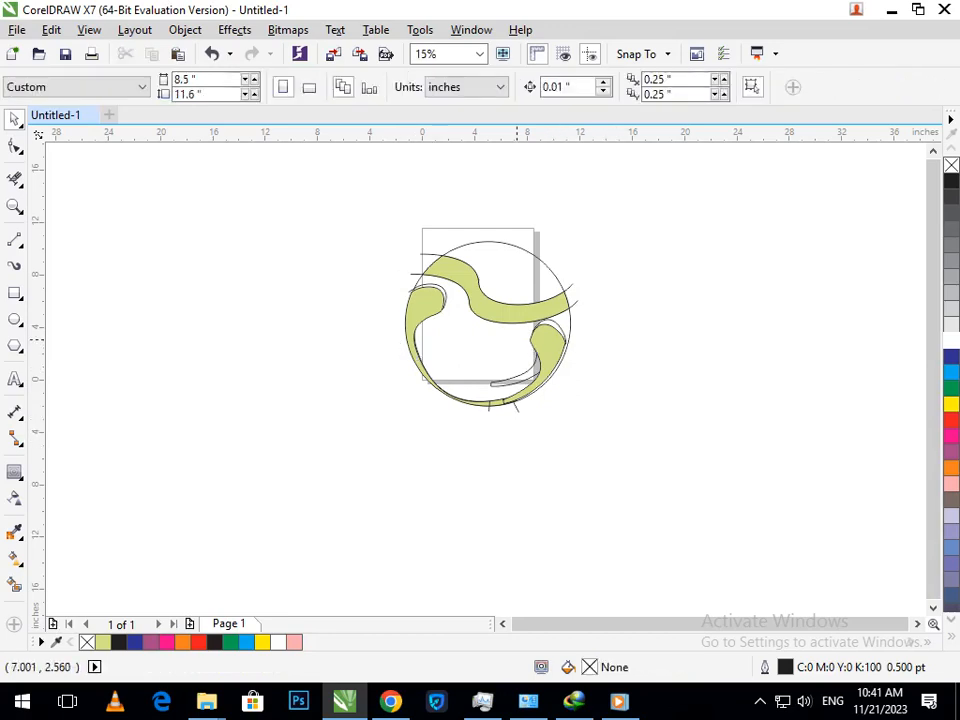
Step: Color the fill and outline of both comma pieces dark blue (C:100 M:100 Y:0 K:0)
left_click_drag(540, 333, 533, 381)
key("ctrl+z")
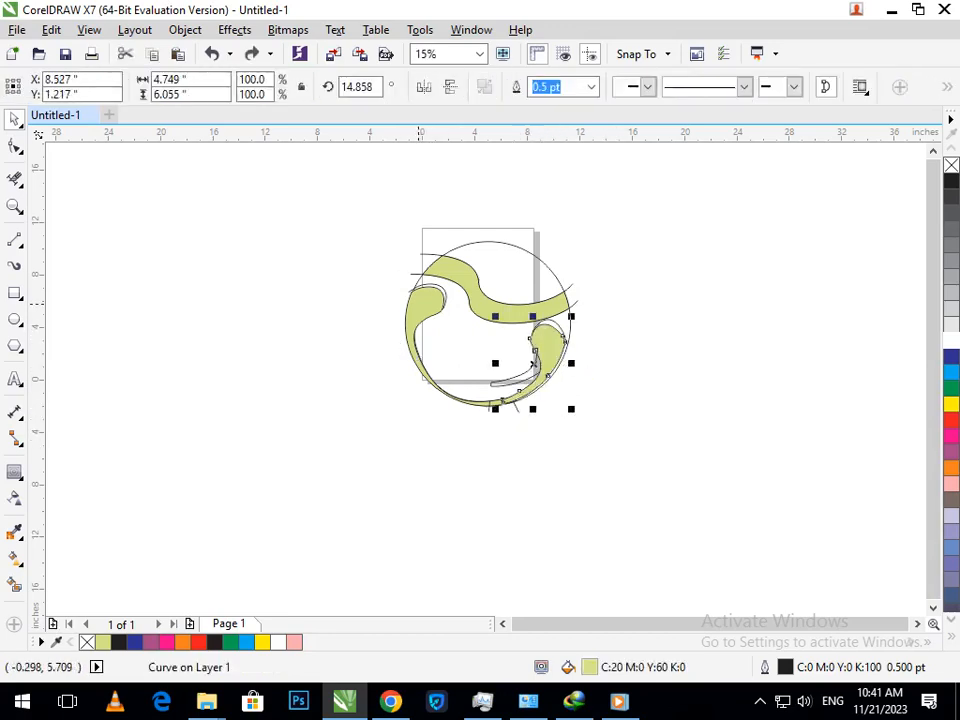
left_click(419, 303, "shift")
left_click_drag(419, 303, 355, 334)
key("ctrl+z")
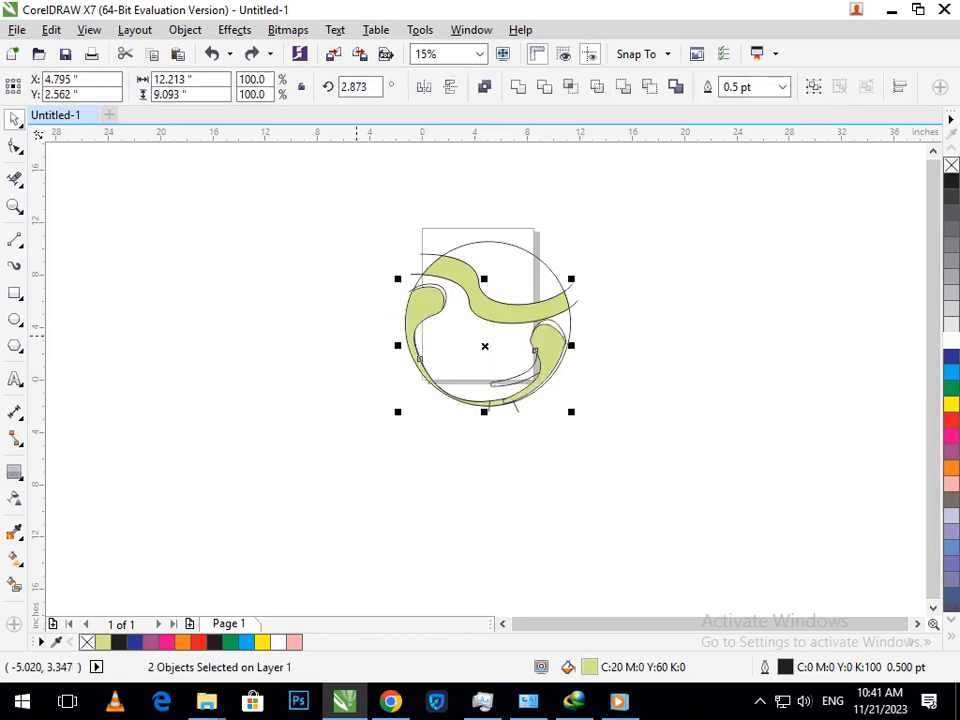
left_click(951, 356)
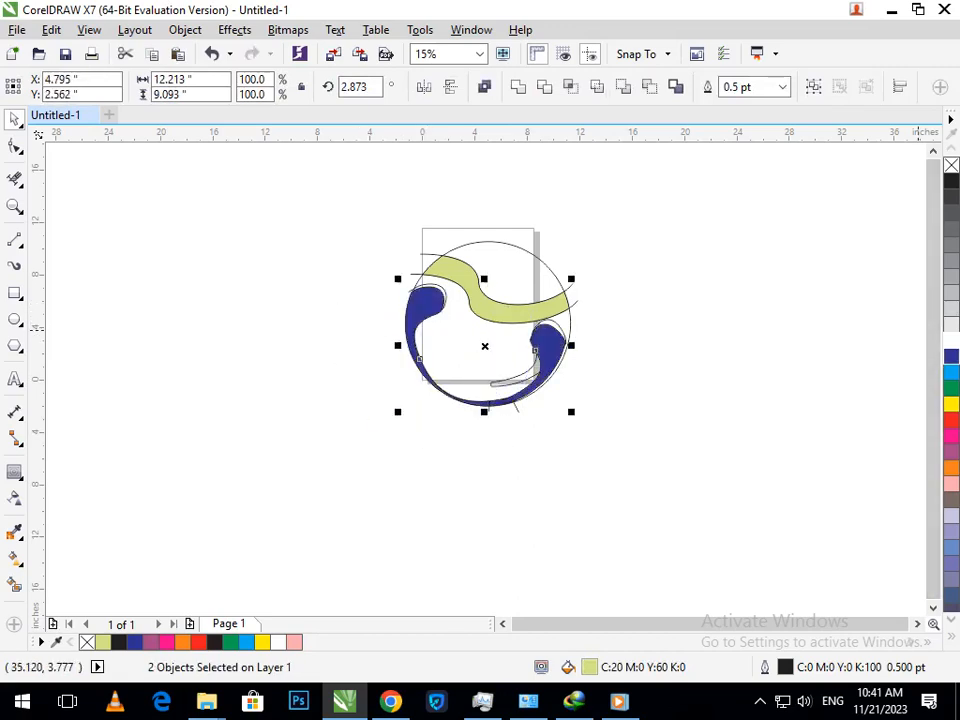
left_click(613, 358)
Step: Rotate the two blue comma pieces together further, to a rotation of about 5.3°
left_click(553, 350)
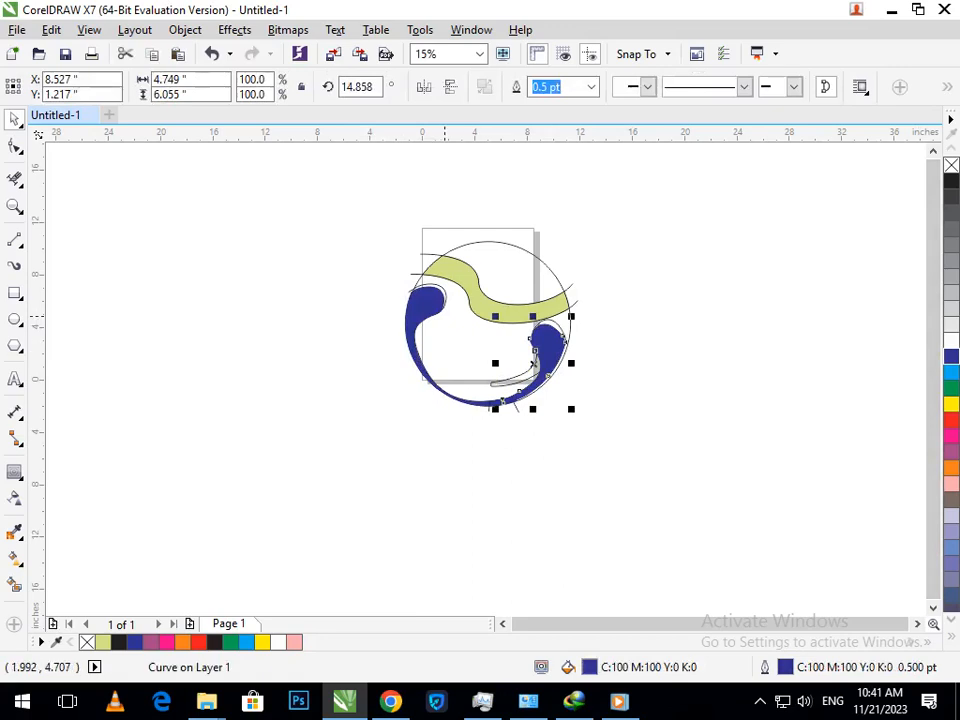
left_click(435, 306, "shift")
left_click(435, 306)
left_click_drag(402, 409, 399, 402)
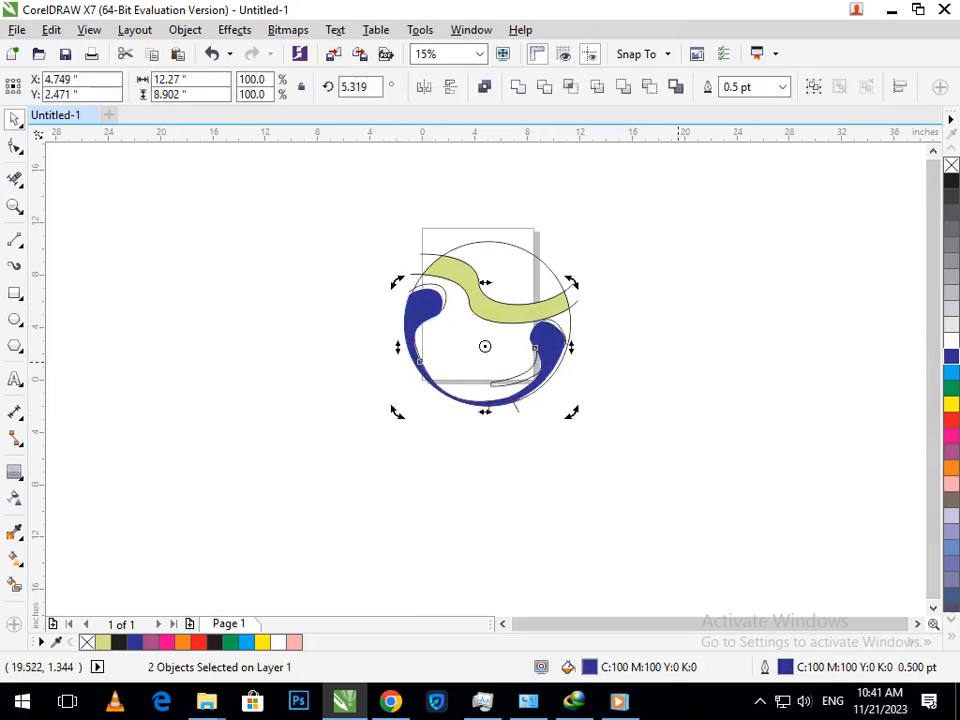
left_click(678, 362)
key("F2")
left_click_drag(343, 240, 420, 330)
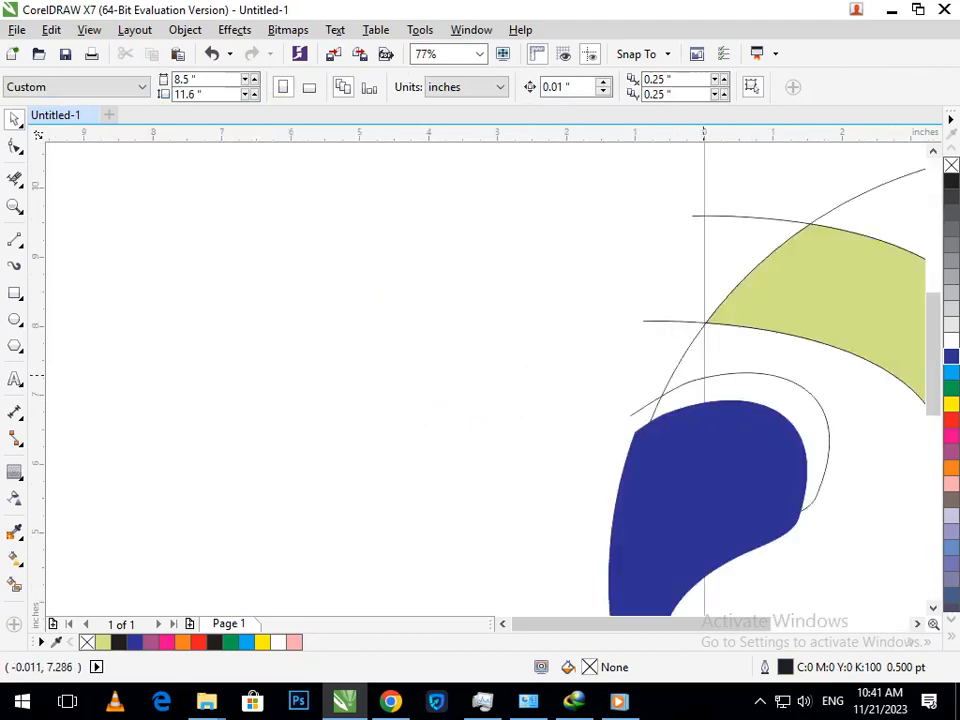
left_click(696, 375)
key("Delete")
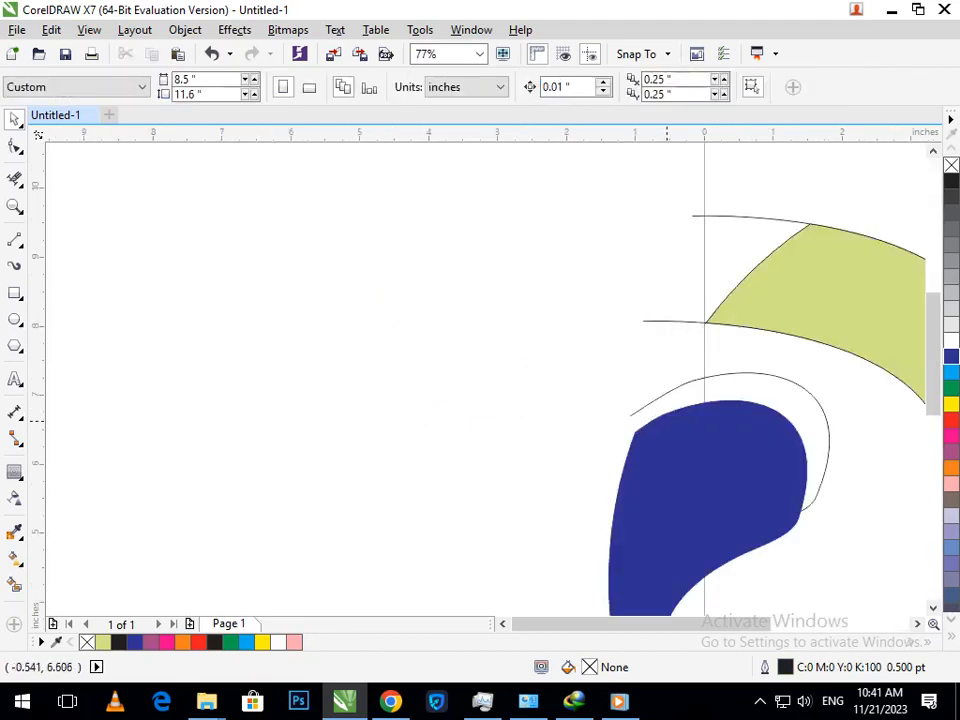
key("ctrl+z")
key("Escape")
key("F3")
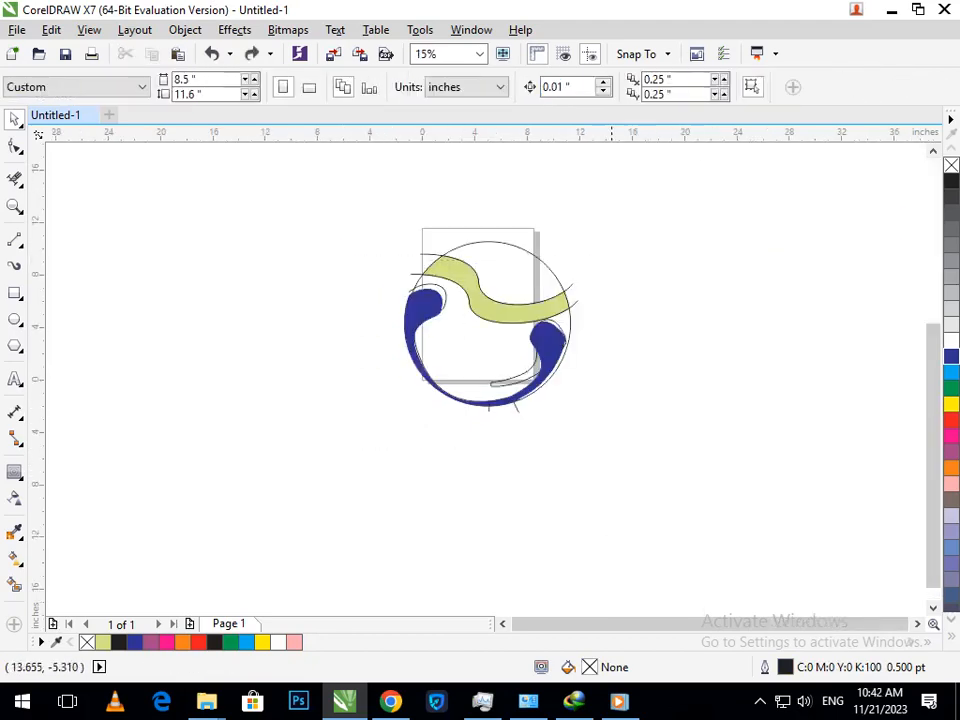
scroll(469, 351, "up", 2)
mouse_move(340, 326)
left_mouse_down()
mouse_move(373, 318)
mouse_move(349, 338)
mouse_move(348, 324)
left_mouse_up()
key("ctrl+z")
key("ctrl+z")
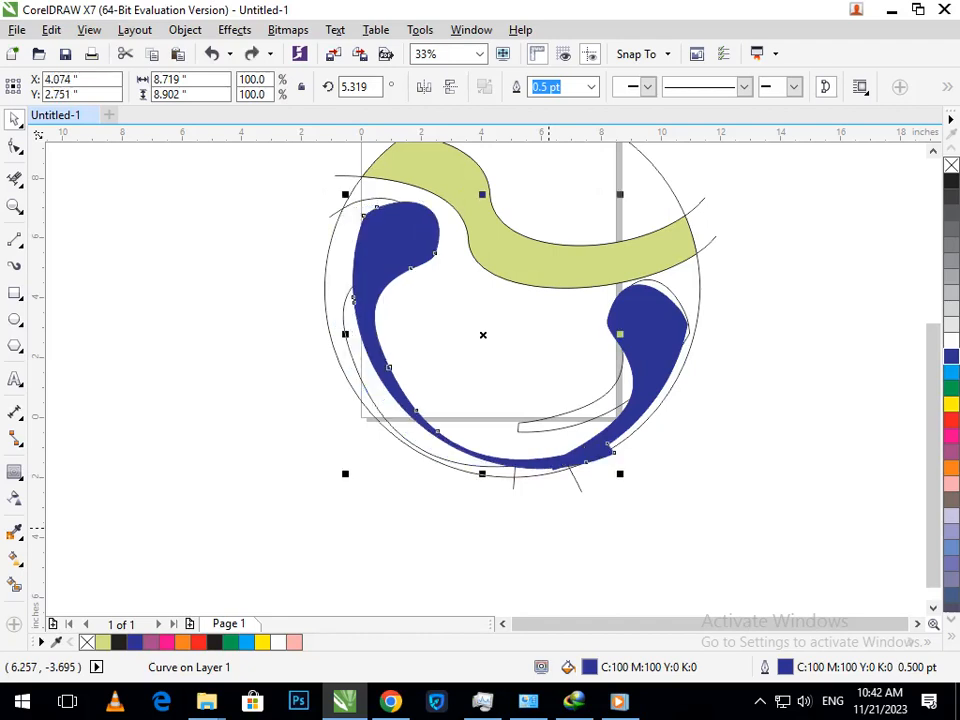
left_click(565, 543)
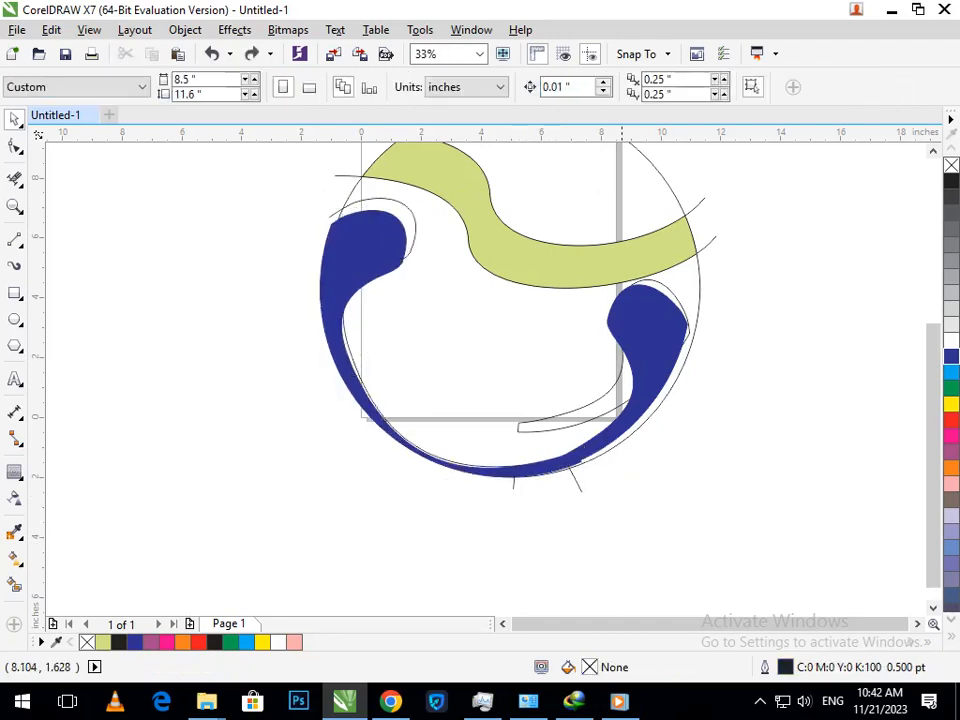
Step: Weld the left and right blue comma pieces into one curve
left_click(644, 328)
left_click(368, 249, "shift")
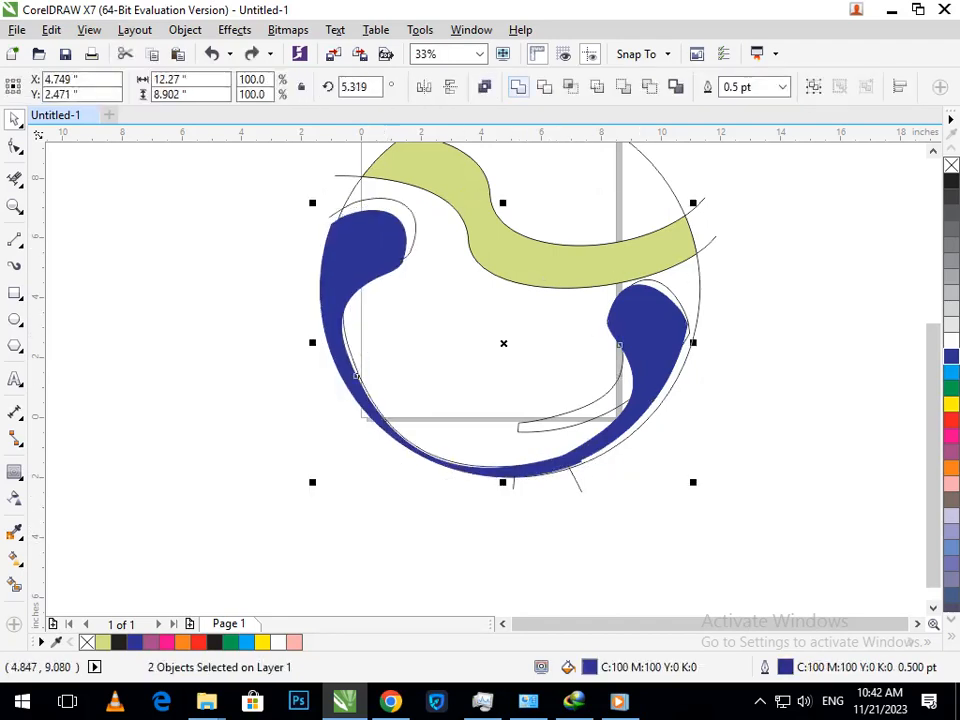
key("ctrl+l")
Step: Position the welded blue shape against the circle's lower edge, centered at about X 4.96", Y 2.46"
left_click_drag(380, 265, 397, 258)
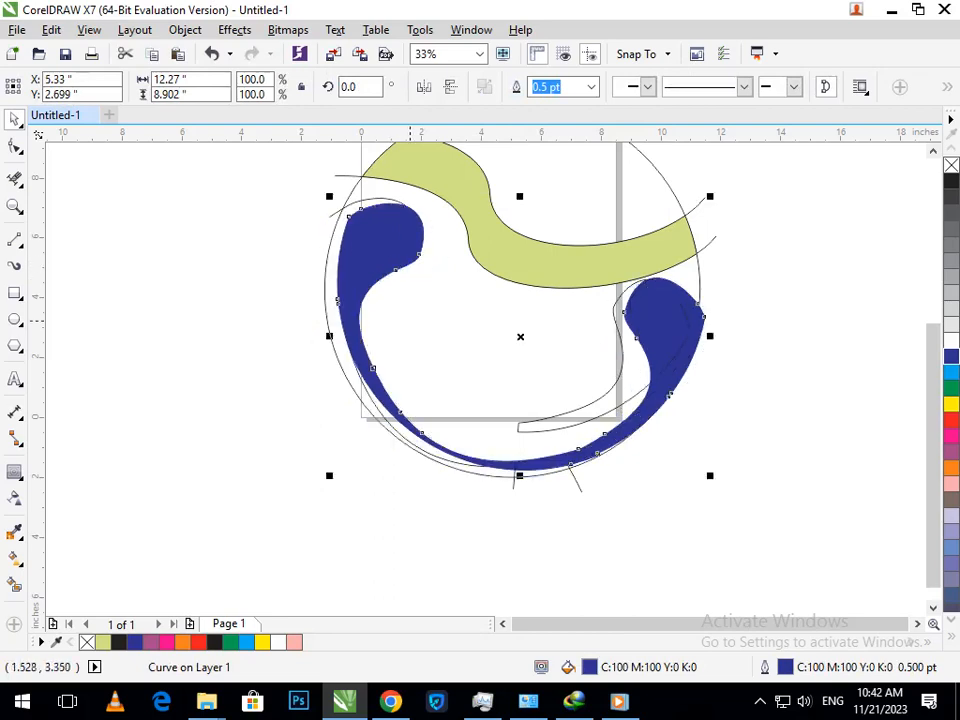
key("Left")
key("Left")
key("Left")
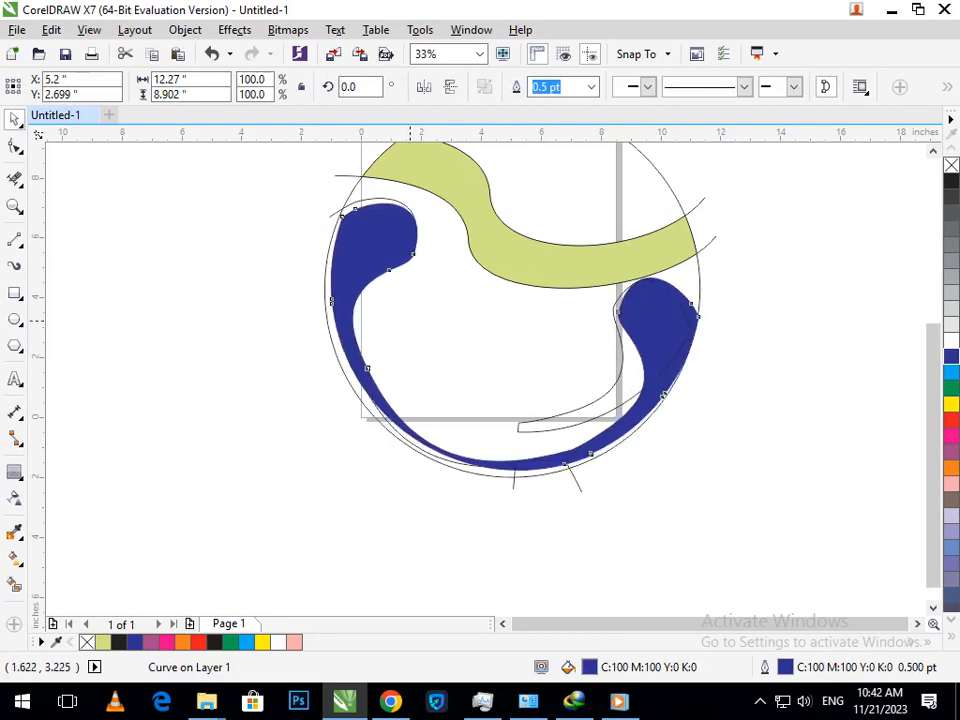
key("Left")
key("Down")
key("Down")
key("Down")
key("Down")
key("Down")
key("Down")
key("Down")
key("Down")
key("Down")
key("Down")
key("Down")
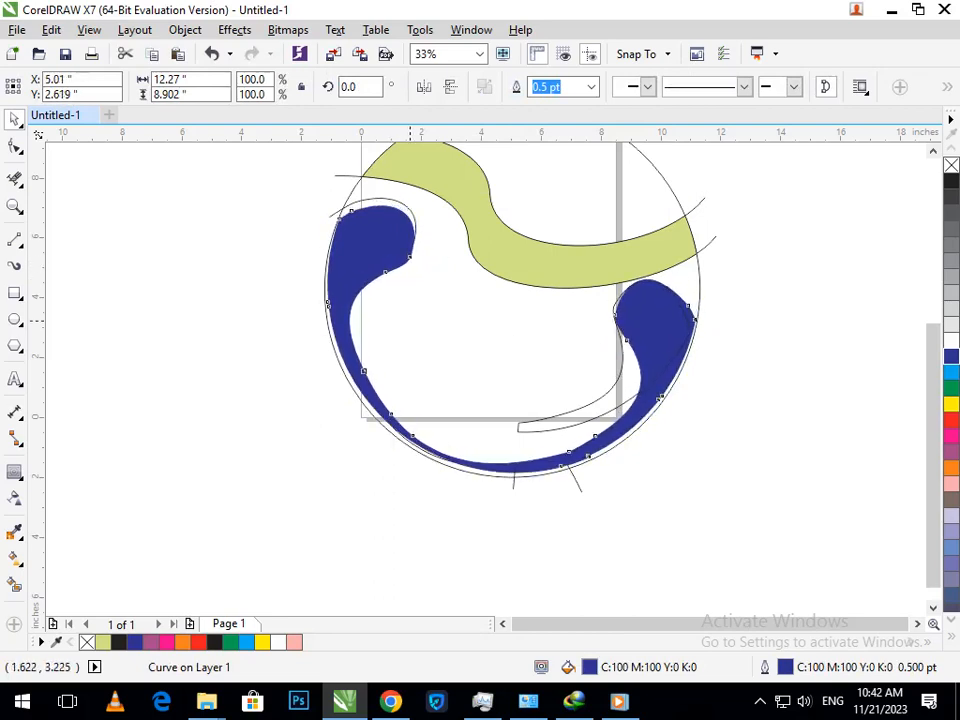
key("Down")
key("Down")
key("Down")
key("Down")
key("Down")
key("Down")
key("Down")
key("Down")
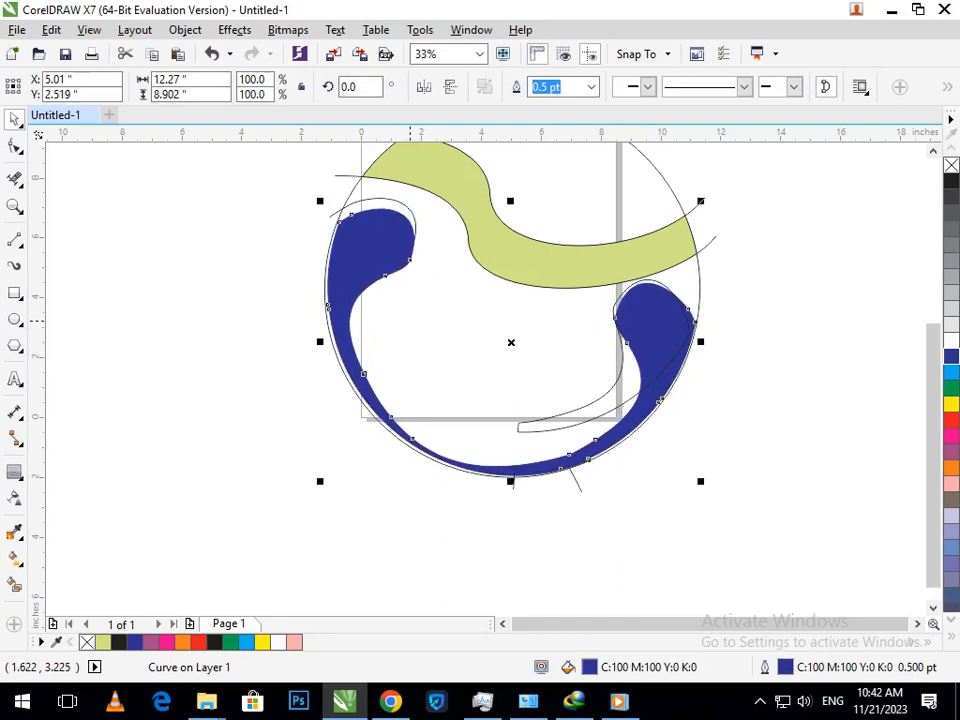
key("Left")
key("Down")
key("Left")
key("Left")
key("Down")
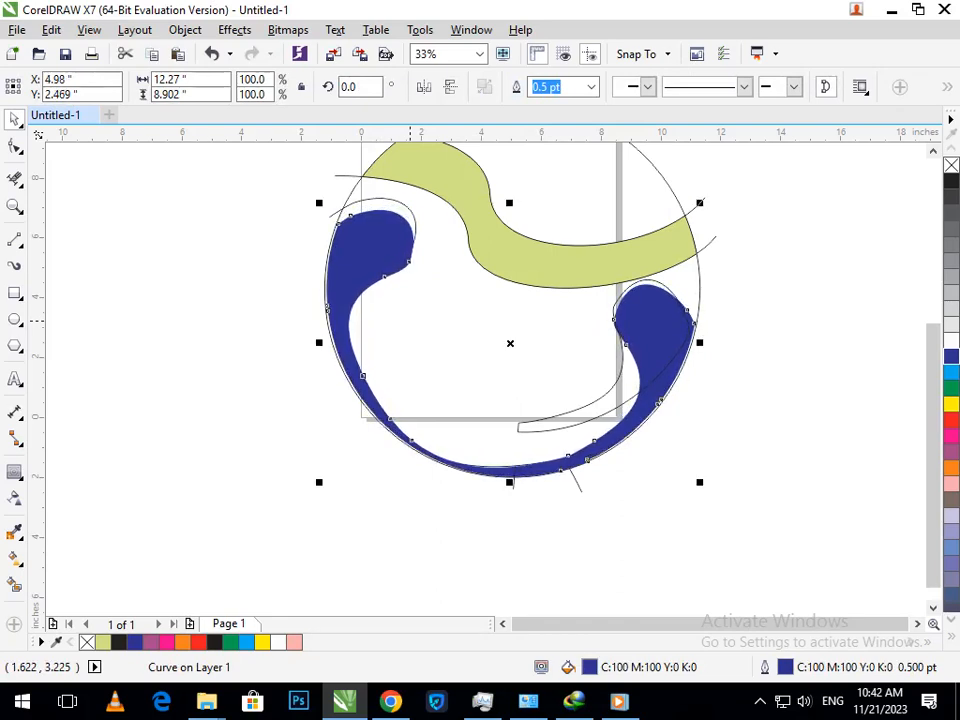
key("Down")
key("Down")
key("Down")
key("Left")
key("Left")
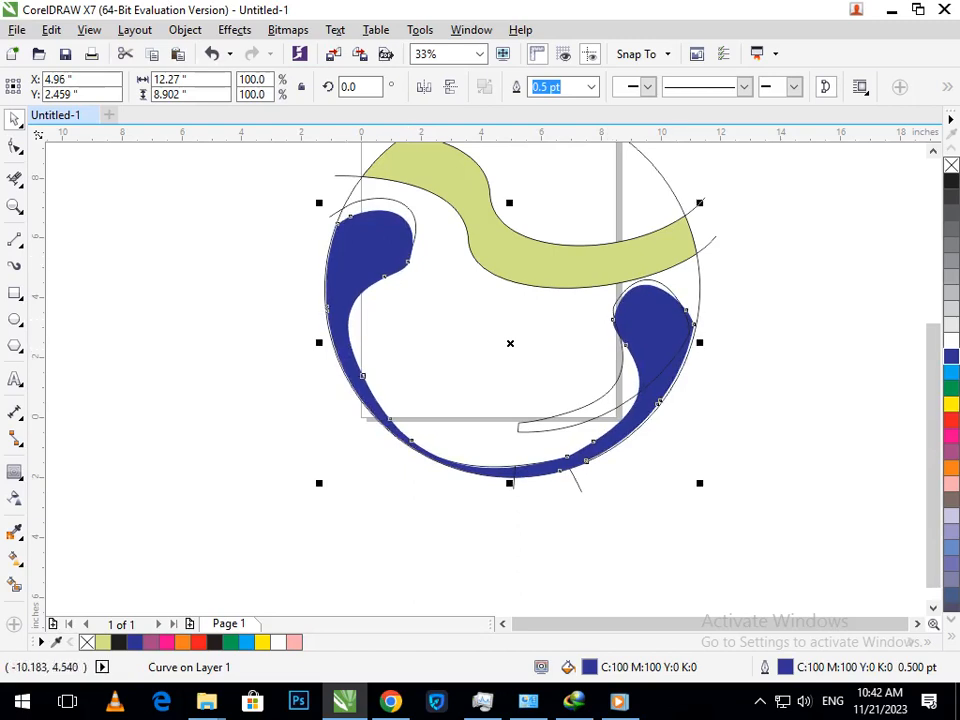
Step: Remove the leftover tail outline and the arc around the left blue head with Virtual Segment Delete, undoing the accidental cut into the blue shape
left_click(14, 179)
left_click_drag(576, 388, 575, 428)
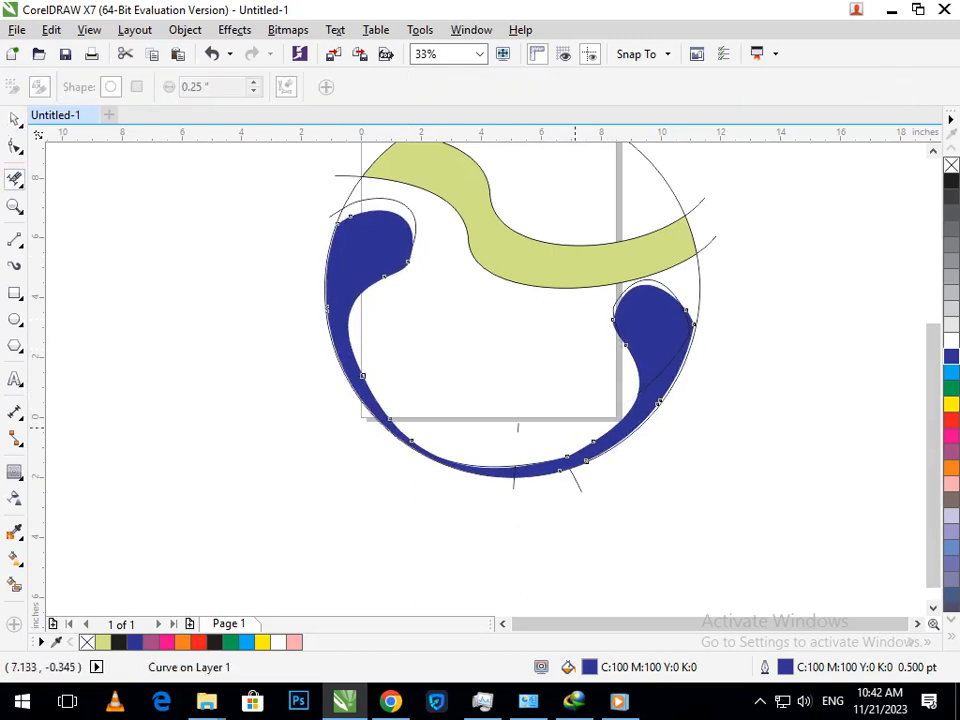
left_click(392, 205)
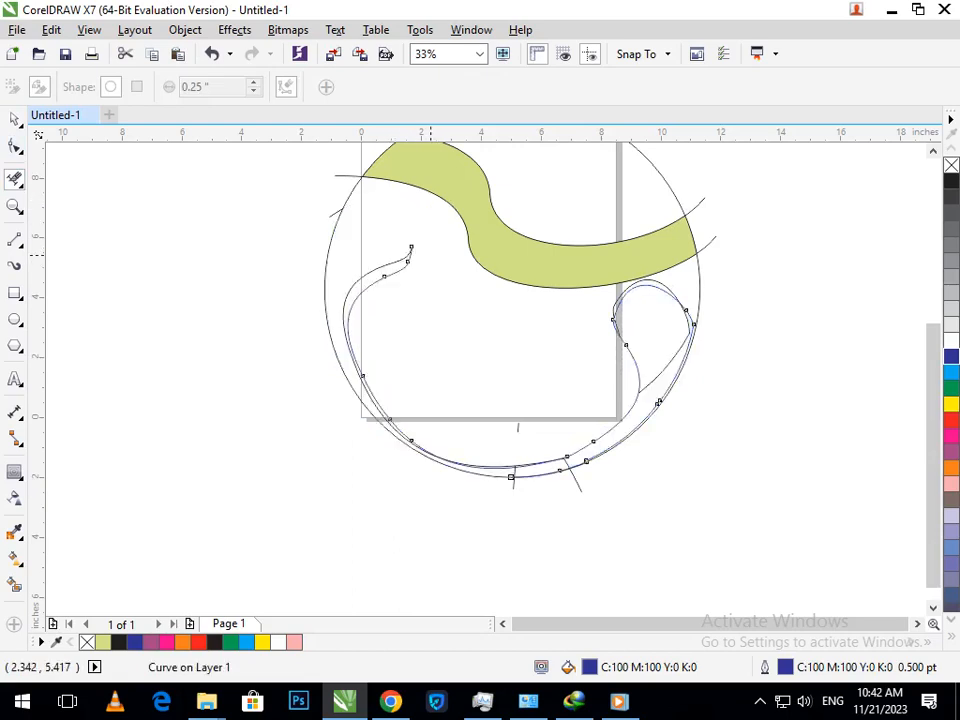
key("ctrl+z")
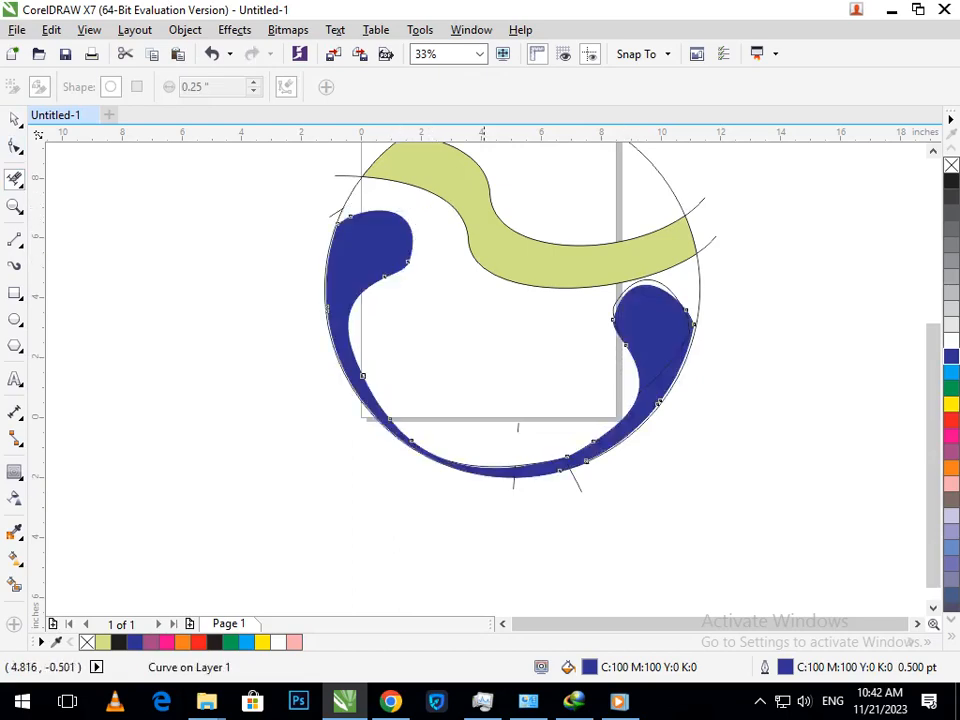
Step: Remove the two stray line tails sticking out below the blue swoosh's lower edge
scroll(538, 470, "up", 4)
left_click(764, 538)
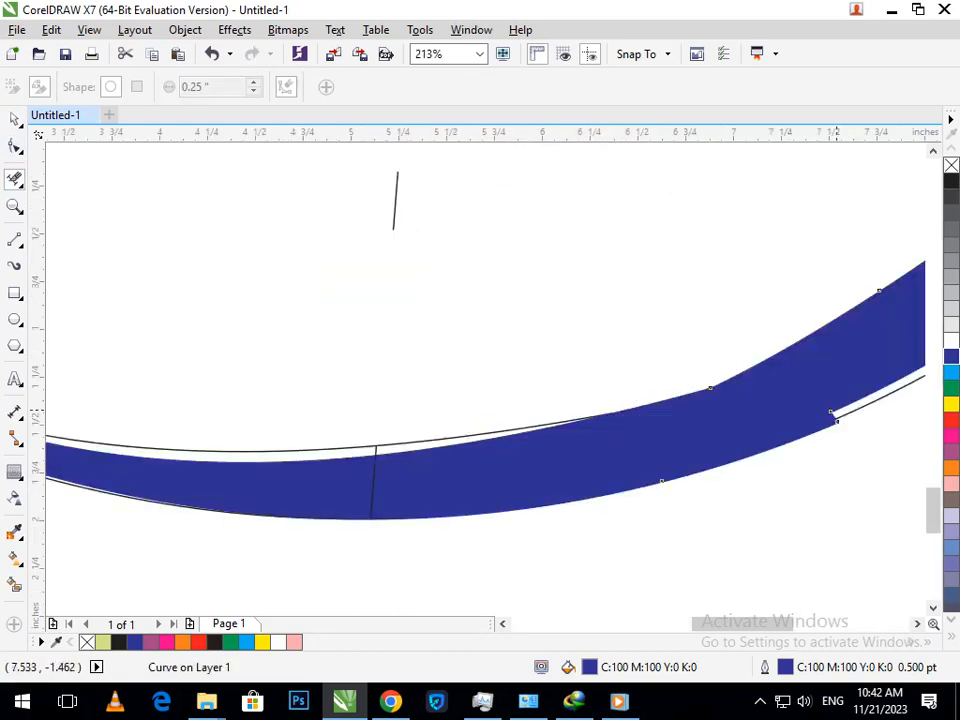
scroll(539, 470, "down", 4)
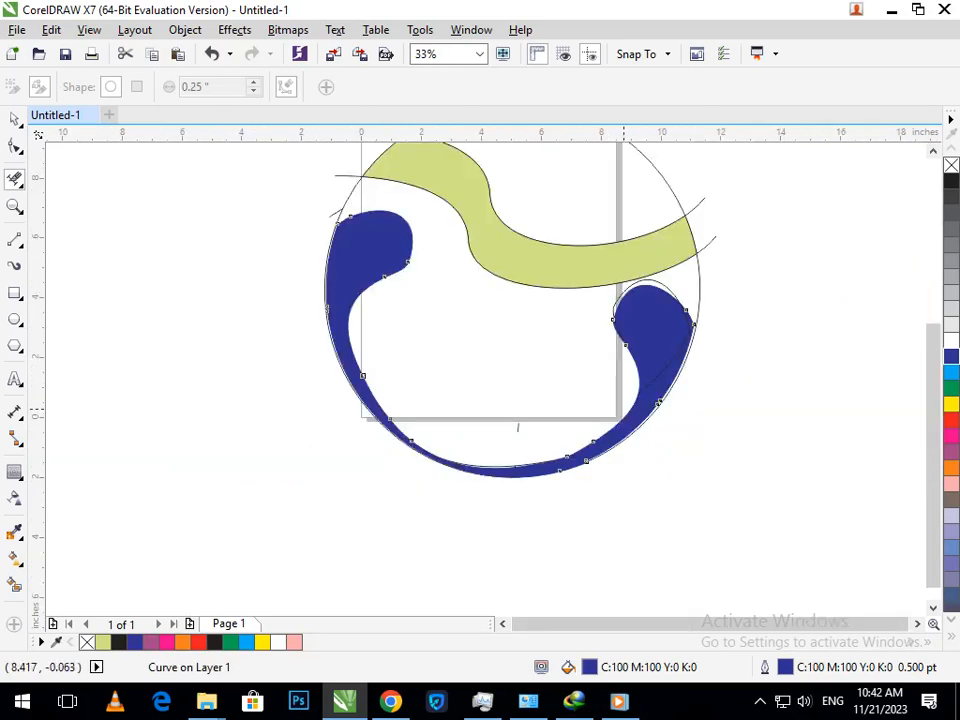
Step: Delete the stray line across the right blue head and the leftover arc around that head
scroll(652, 418, "up", 3)
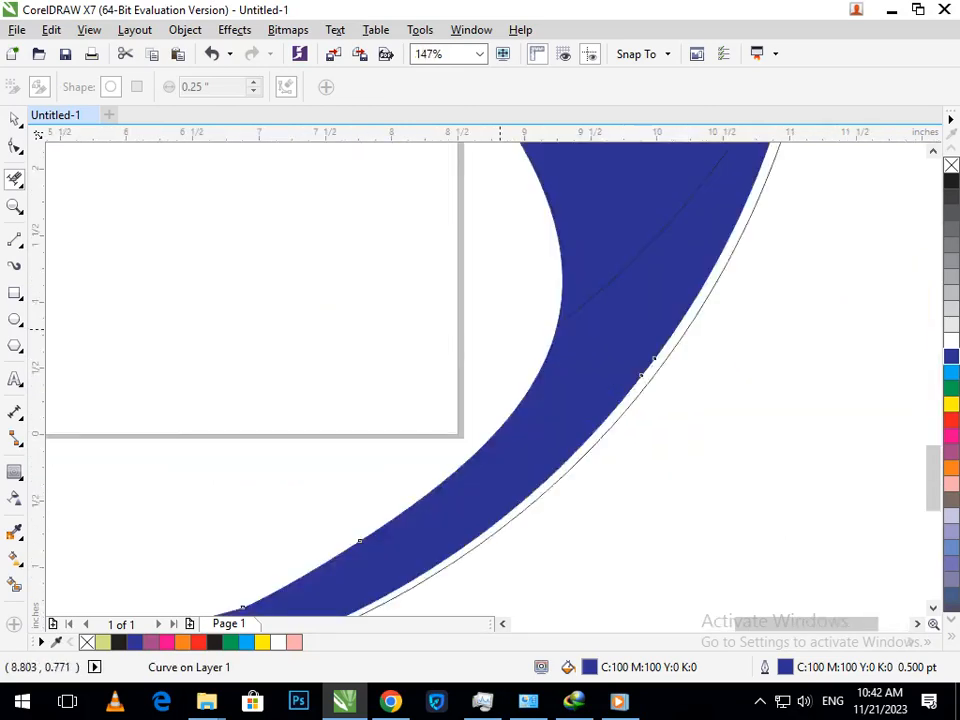
scroll(655, 415, "down", 3)
scroll(658, 353, "up", 4)
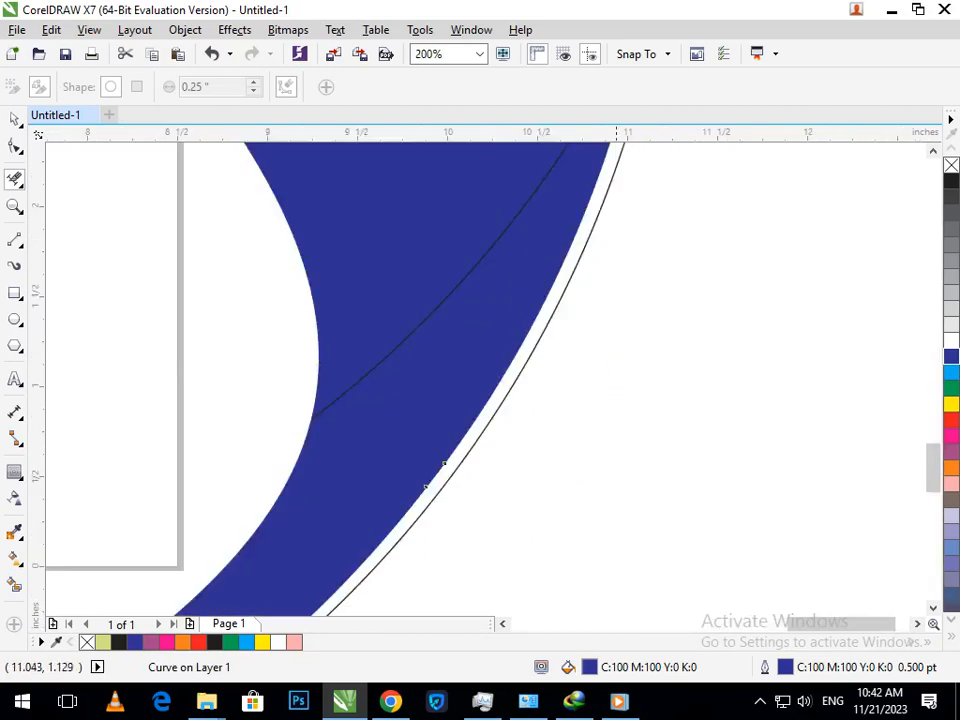
scroll(658, 386, "down", 4)
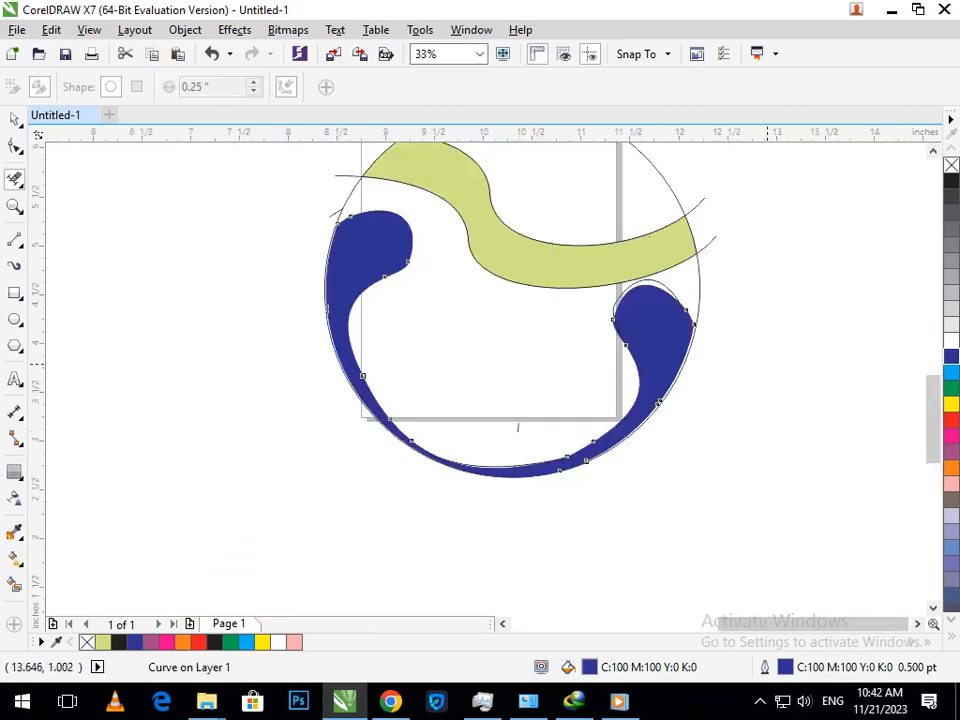
scroll(765, 385, "up", 2)
left_click_drag(344, 350, 515, 447)
scroll(515, 447, "down", 2)
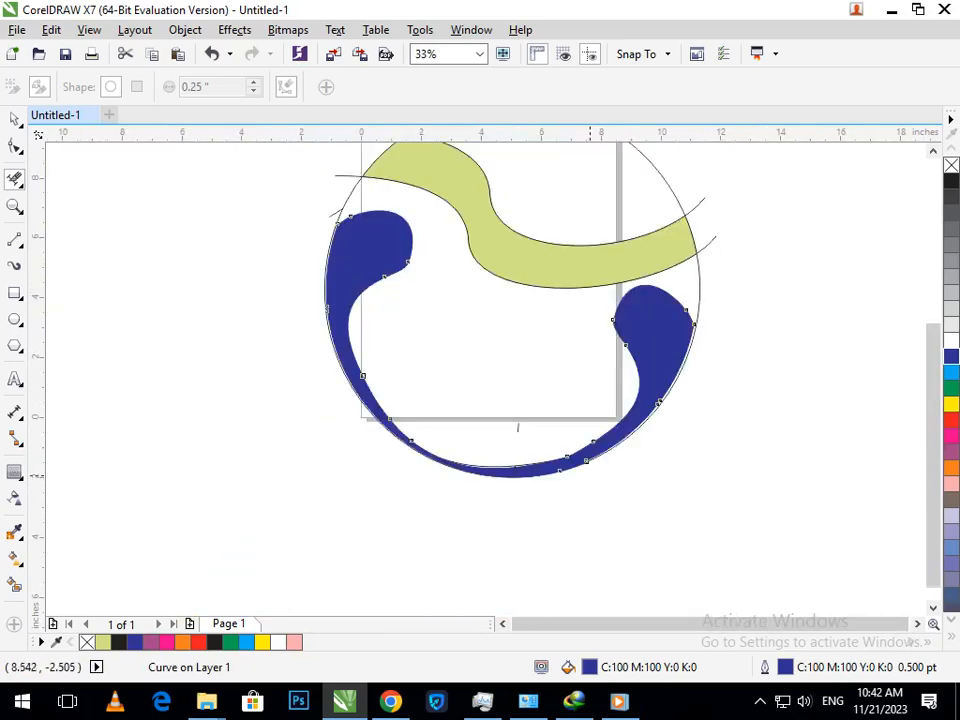
Step: Delete the short stray line outside the circle beside the left blue head
scroll(338, 205, "up", 4)
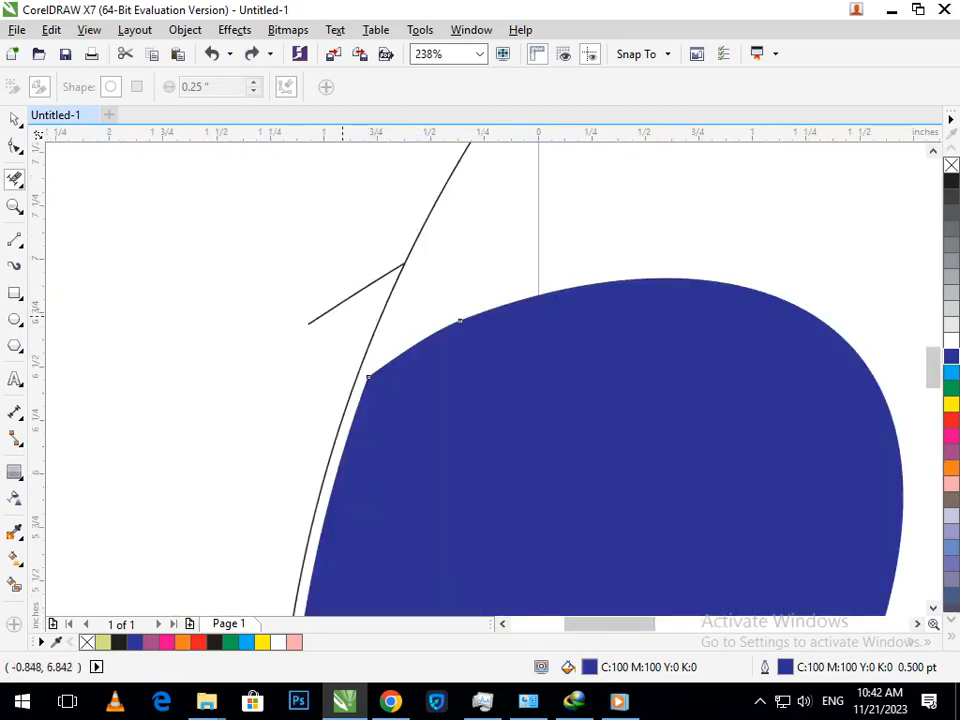
left_click_drag(377, 328, 463, 396)
scroll(466, 398, "down", 4)
Step: Trim the S-band's curve ends that extend beyond the circle on both sides and deselect the artwork
scroll(470, 398, "down", 2)
scroll(525, 449, "up", 4)
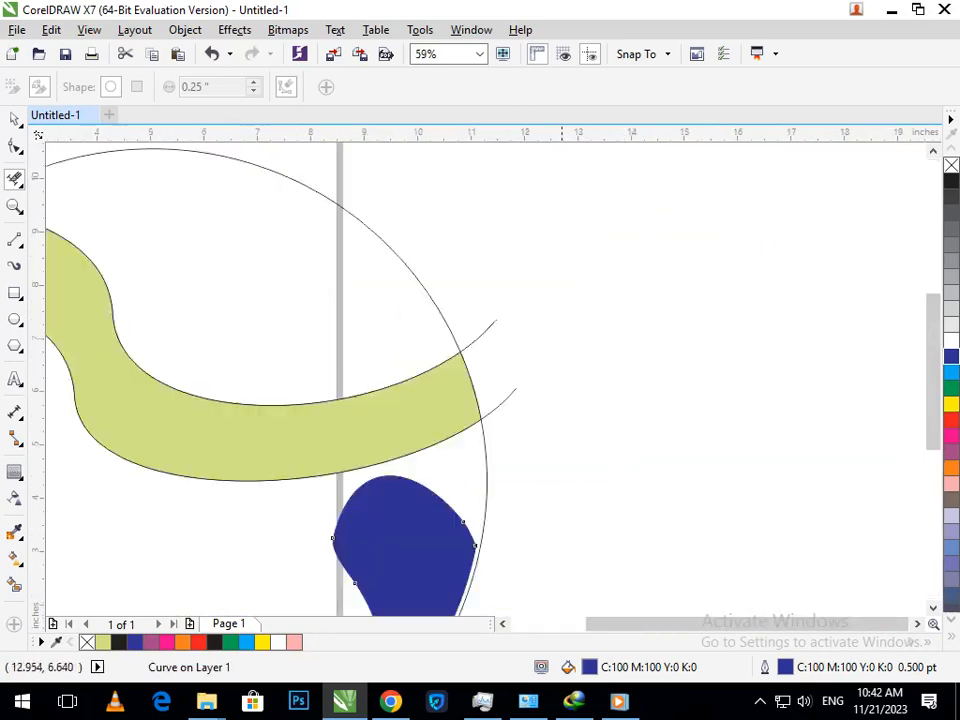
scroll(525, 449, "down", 3)
scroll(475, 314, "up", 4)
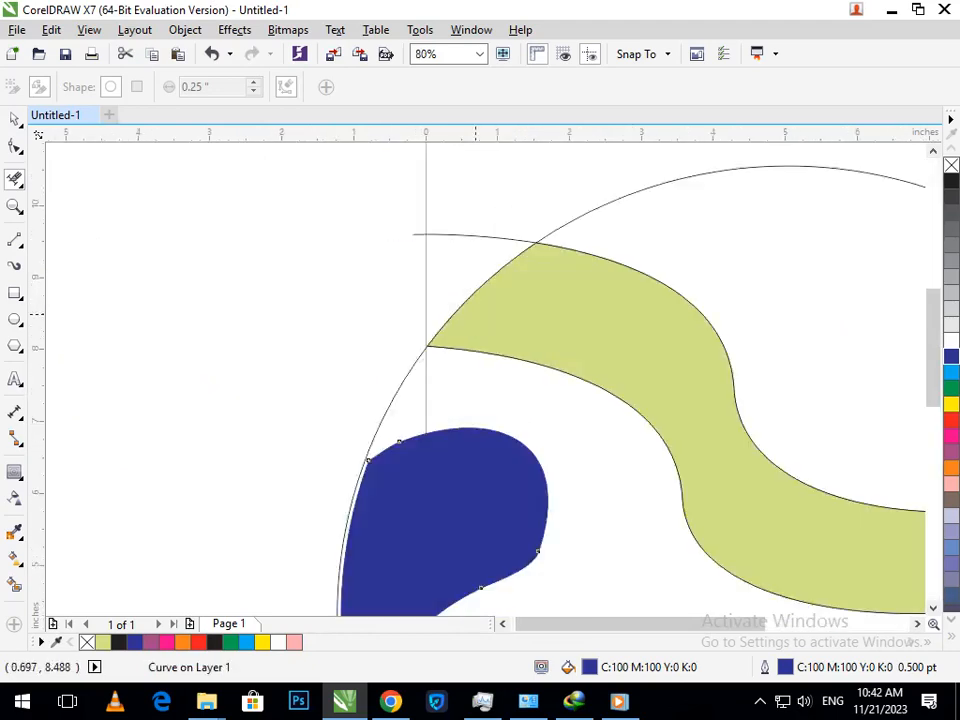
scroll(455, 224, "down", 4)
scroll(474, 465, "up", 1)
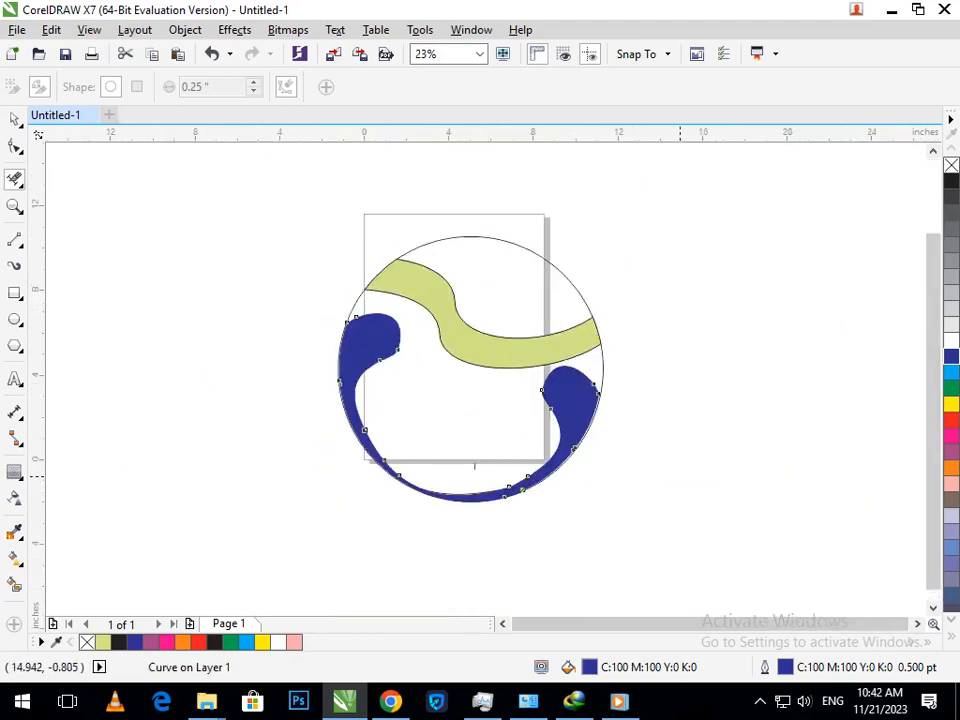
left_click(15, 119)
left_click(195, 320)
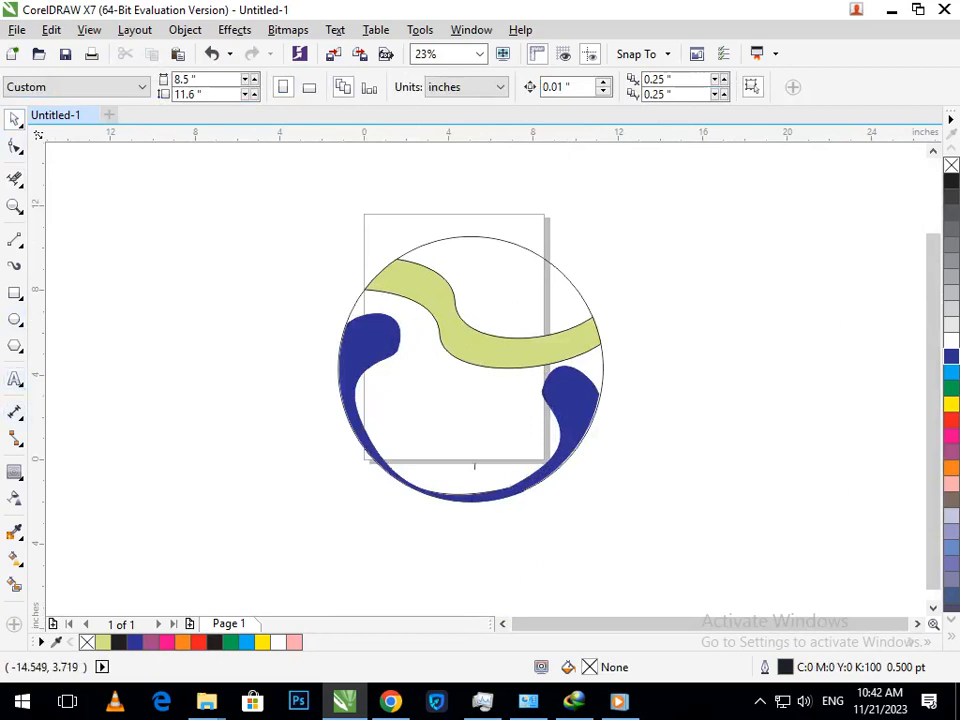
Step: Draw a five-pointed star about 0.89" × 0.84" on the green band, centered at about X 5.11", Y 5.41"
left_click(20, 385)
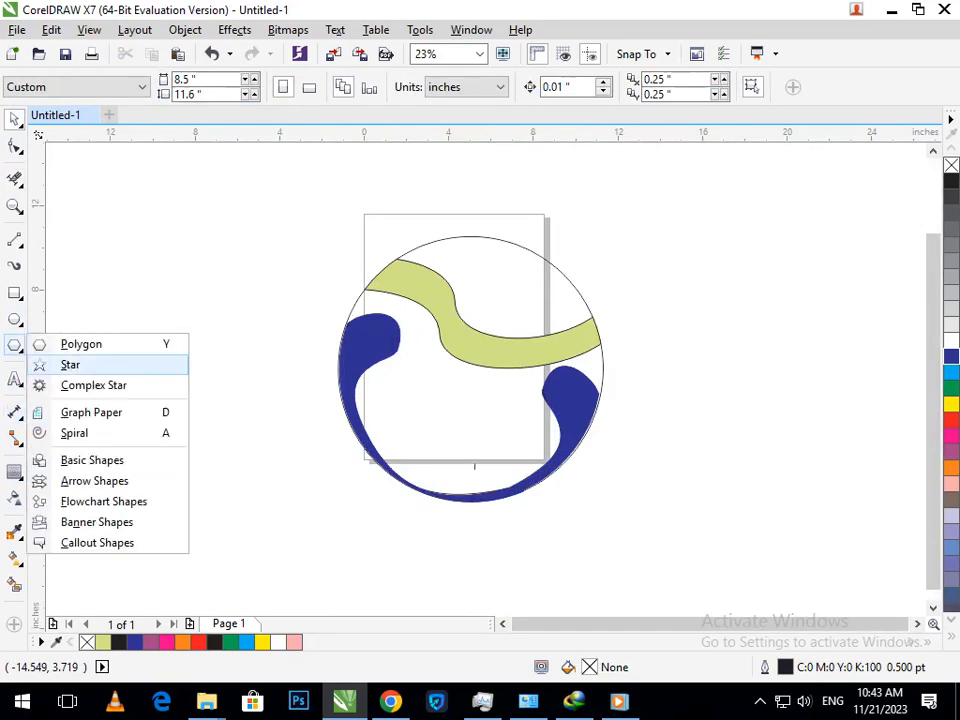
left_click(70, 365)
mouse_move(146, 338)
left_mouse_down()
mouse_move(165, 357)
mouse_move(471, 345)
left_mouse_up()
left_click(14, 119)
left_click(121, 312)
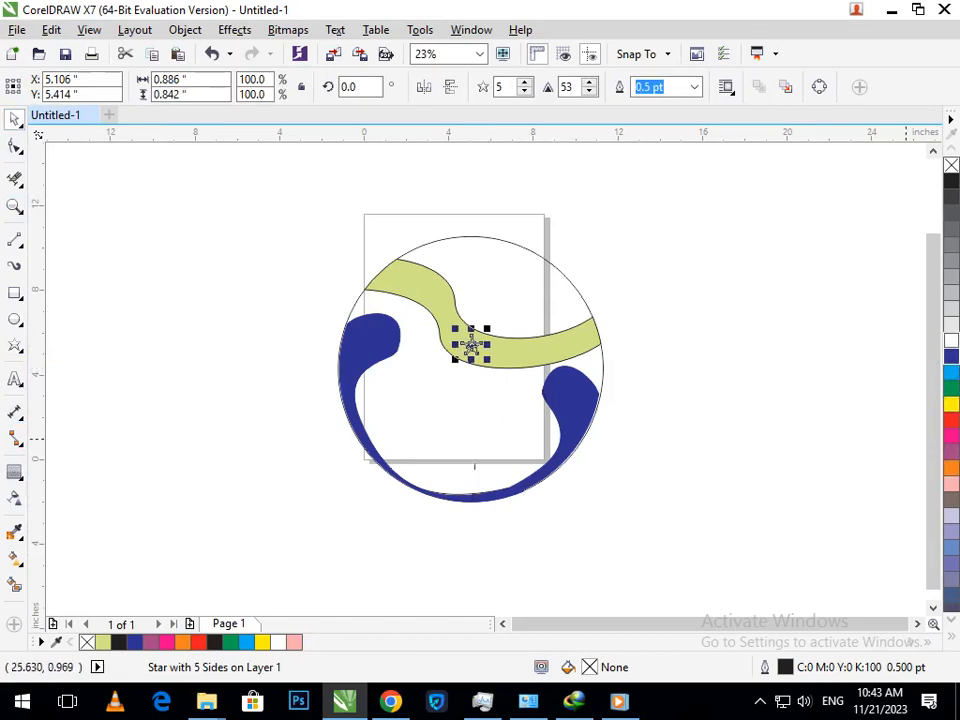
Step: Select the star on the band and fill it with black
left_click(951, 334)
key("Escape")
left_click(471, 346)
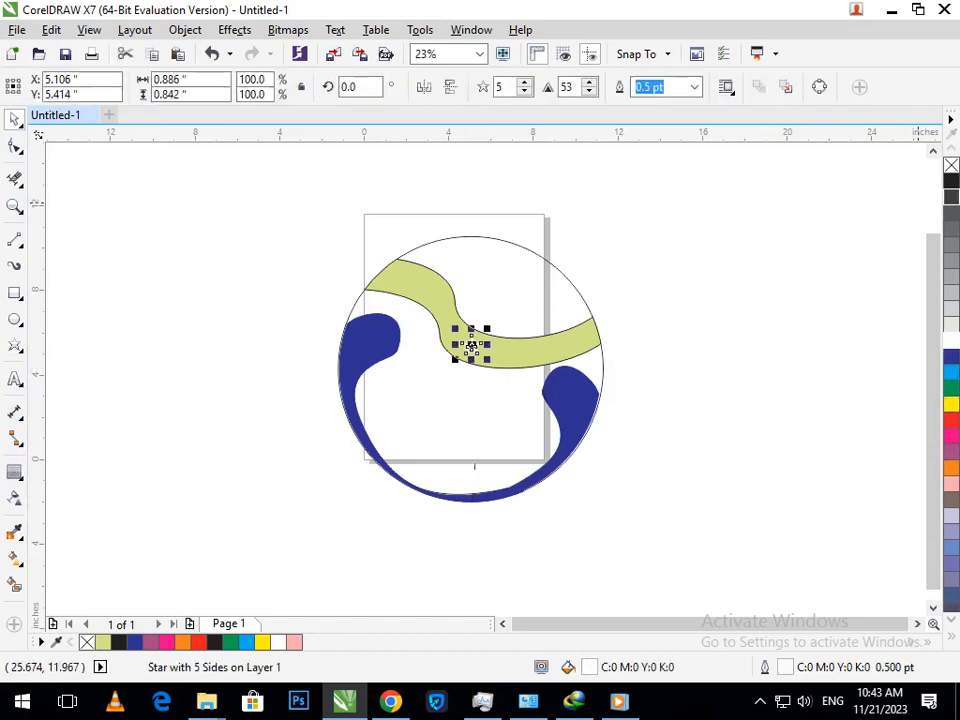
left_click(951, 180)
left_click(295, 260)
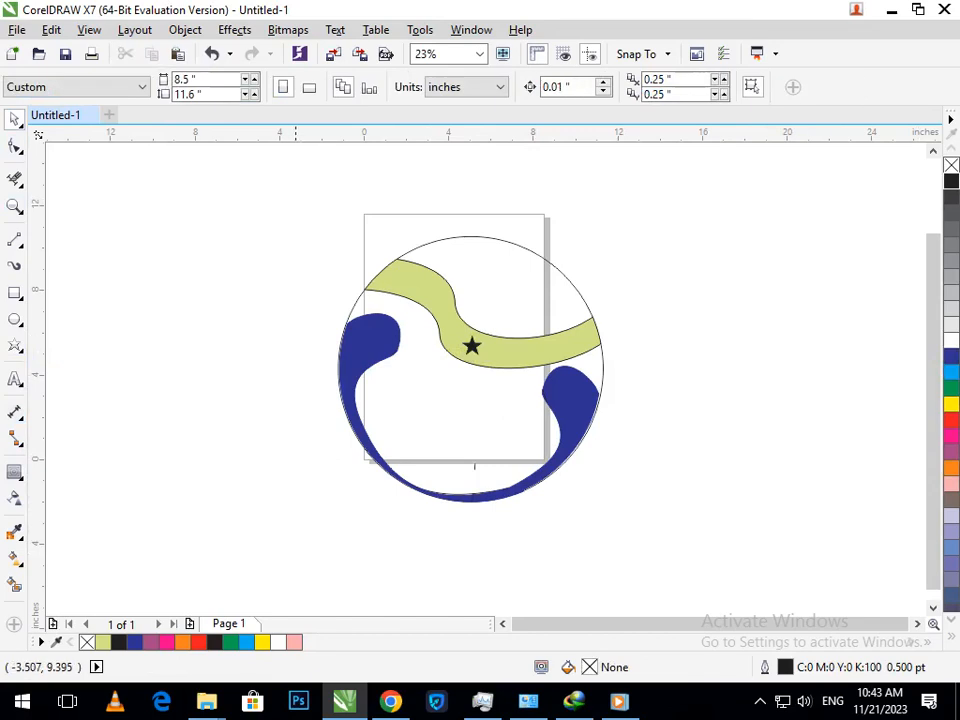
Step: Duplicate the black star onto the band's right end and its upper-left part
scroll(380, 309, "up", 3)
left_click_drag(574, 400, 795, 399)
right_click(450, 252)
scroll(408, 312, "down", 3)
left_click(621, 501)
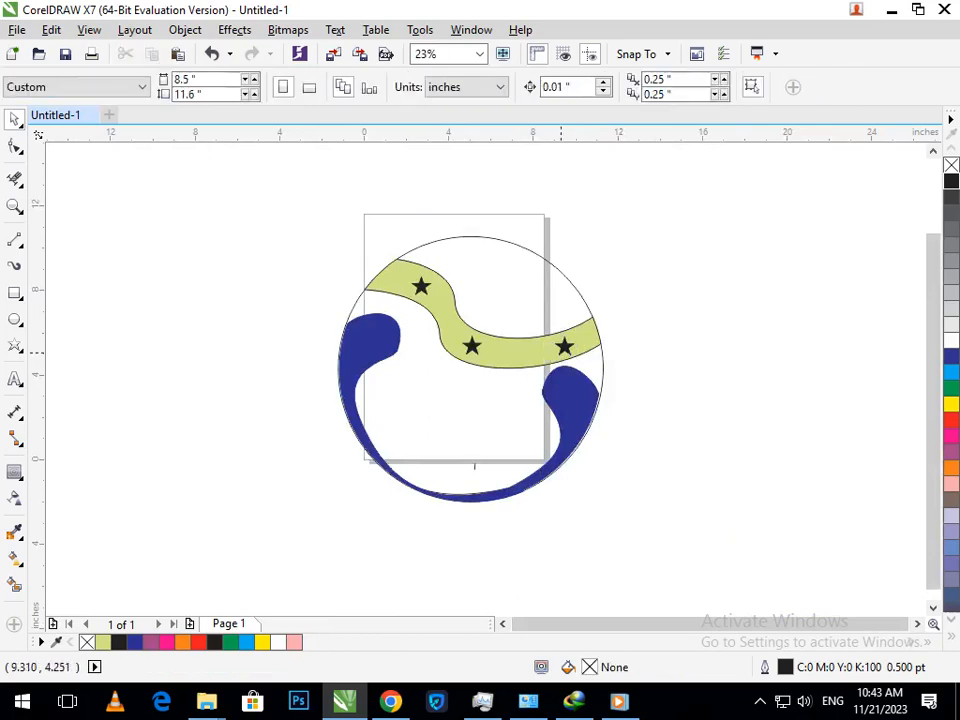
Step: Add three more star copies at the band's far-left end, its upper bend and between the two right-hand stars
left_click_drag(564, 345, 394, 277)
key("Escape")
left_click(613, 375)
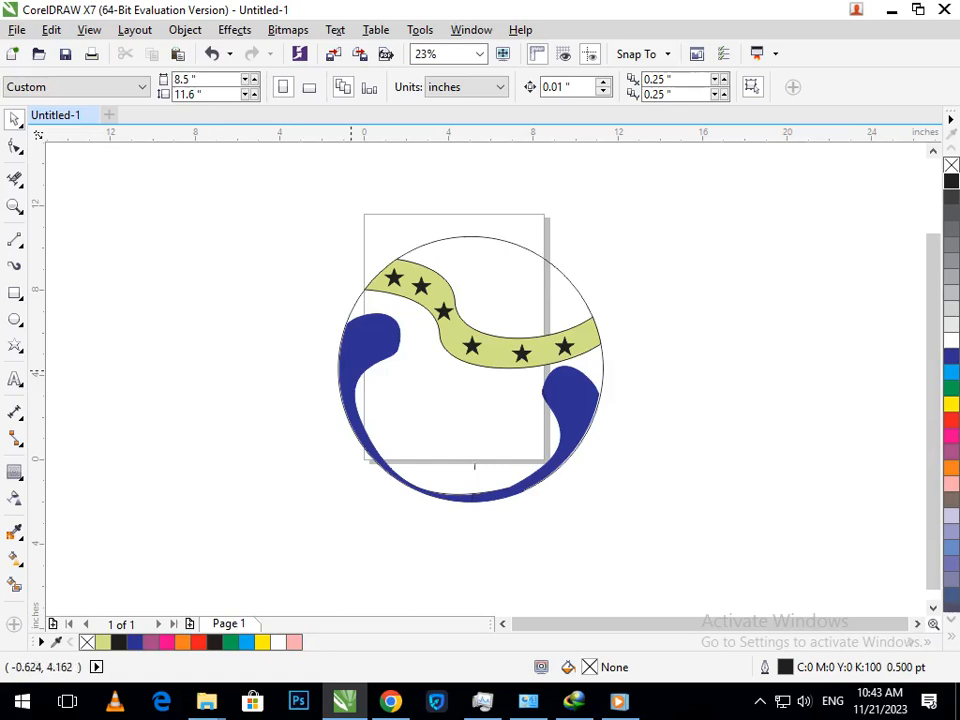
Step: Undo the accidental move of the blue swoosh and fill the swoosh with orange
left_click_drag(357, 348, 291, 374)
key("ctrl+z")
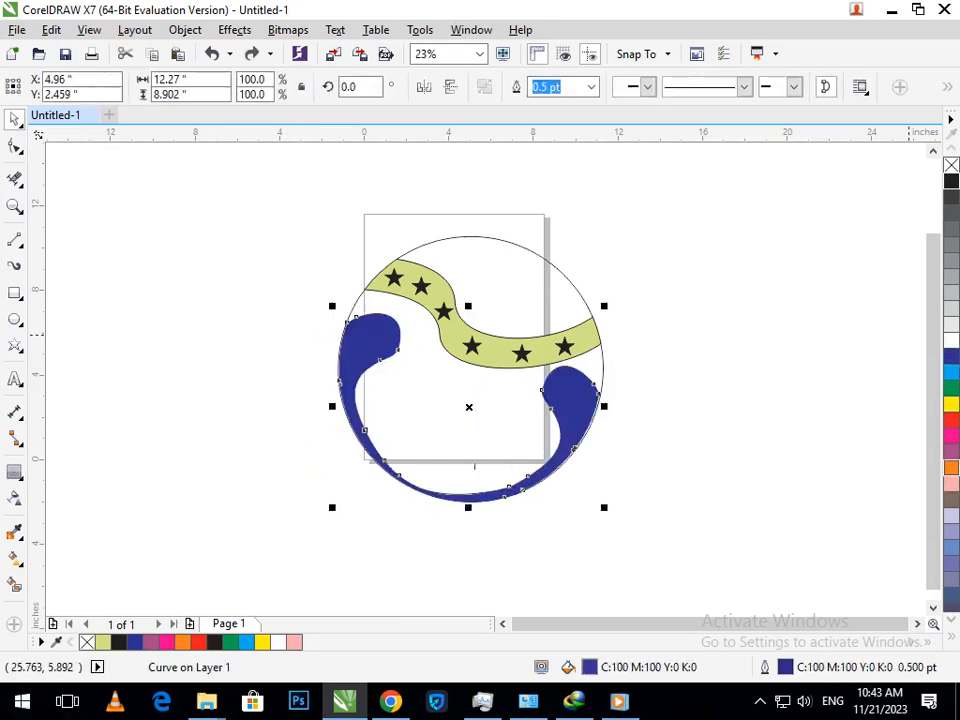
left_click(951, 467)
left_click(635, 324)
Step: Undo the accidental shift of the green band and fill the band with light blue
left_click_drag(590, 329, 605, 293)
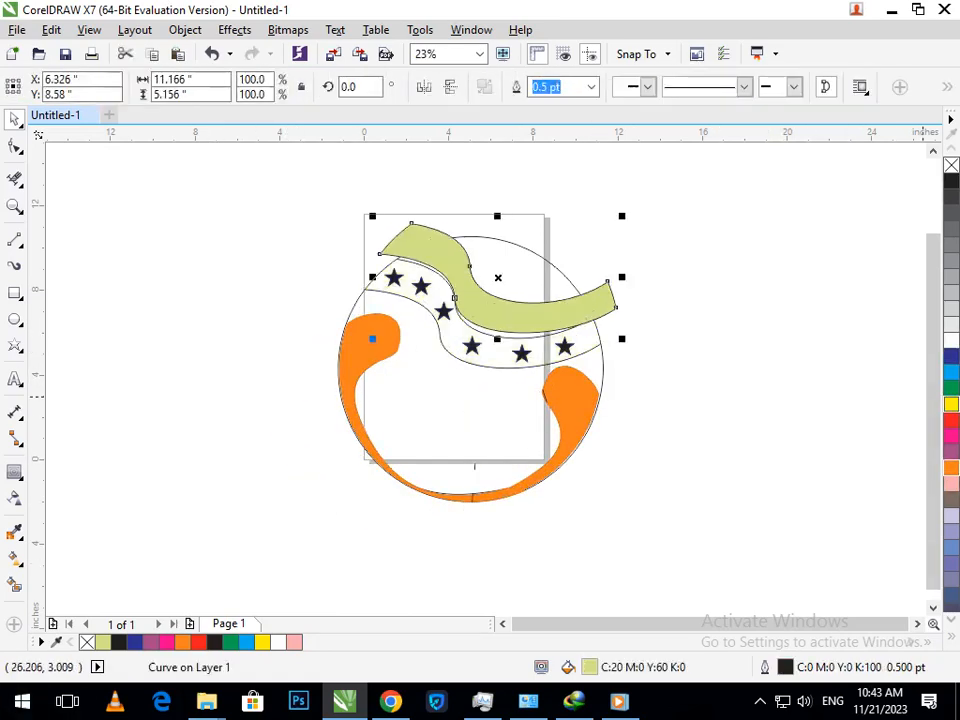
key("ctrl+z")
left_click(951, 372)
left_click(781, 410)
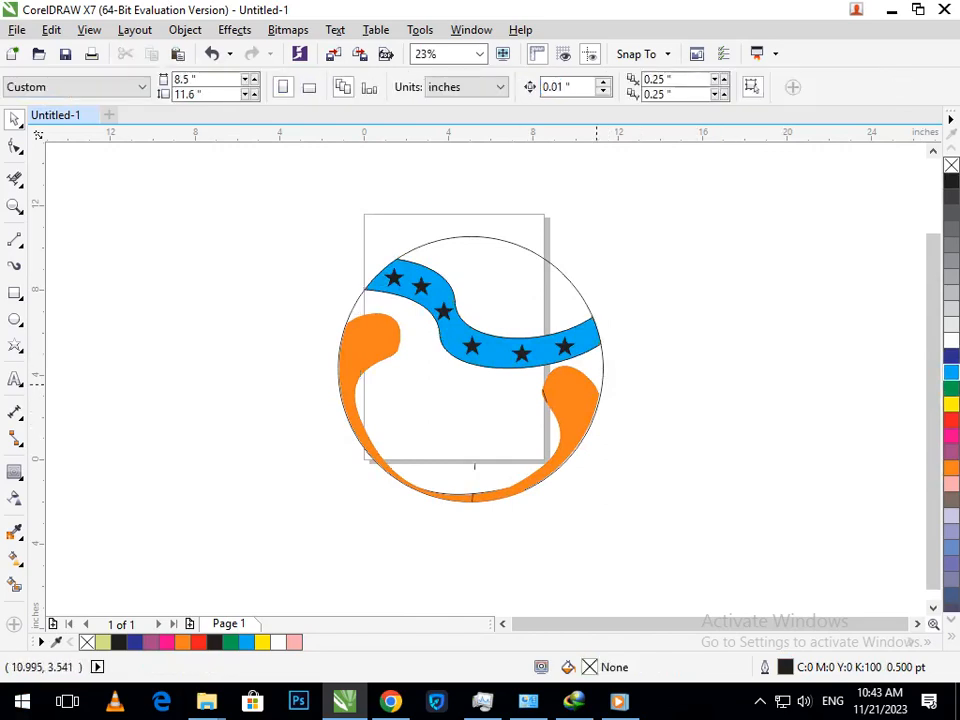
left_click(602, 373)
key("F10")
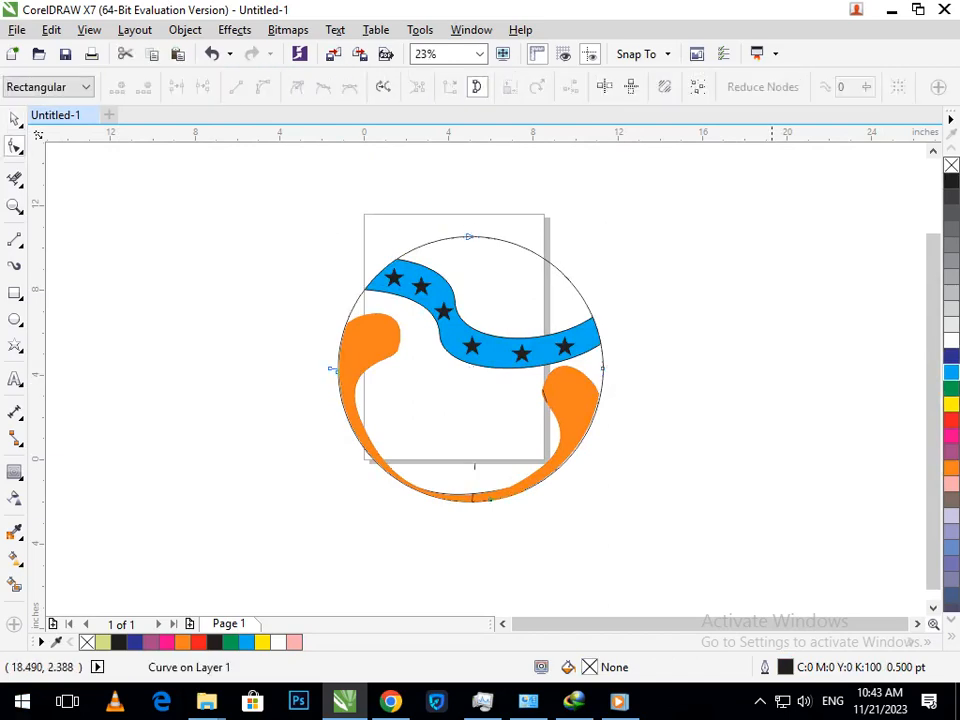
key("space")
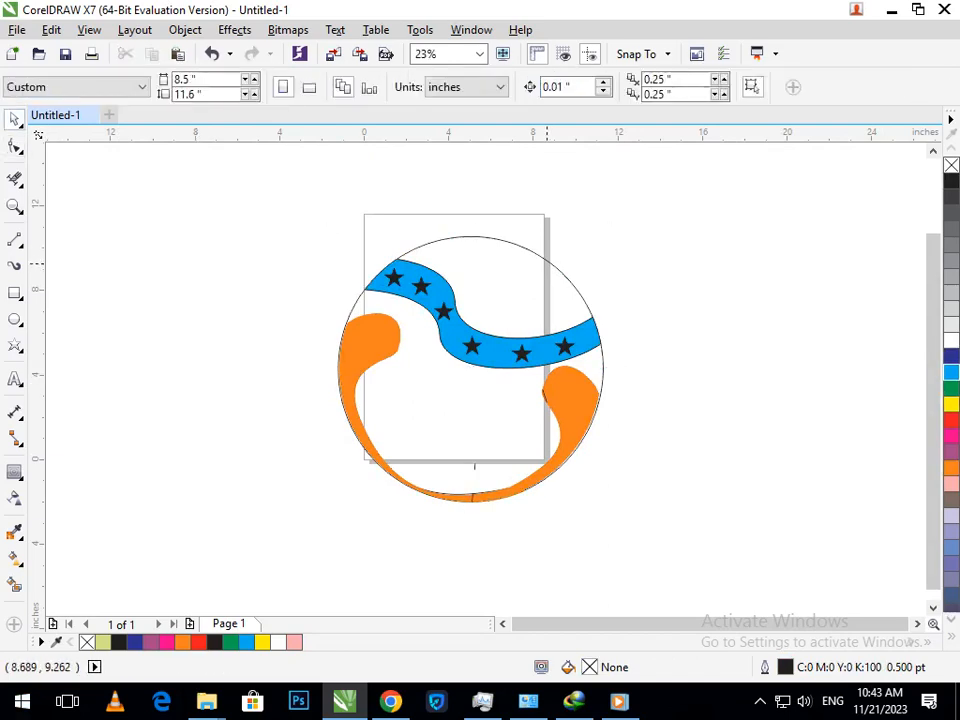
left_click_drag(485, 262, 793, 292)
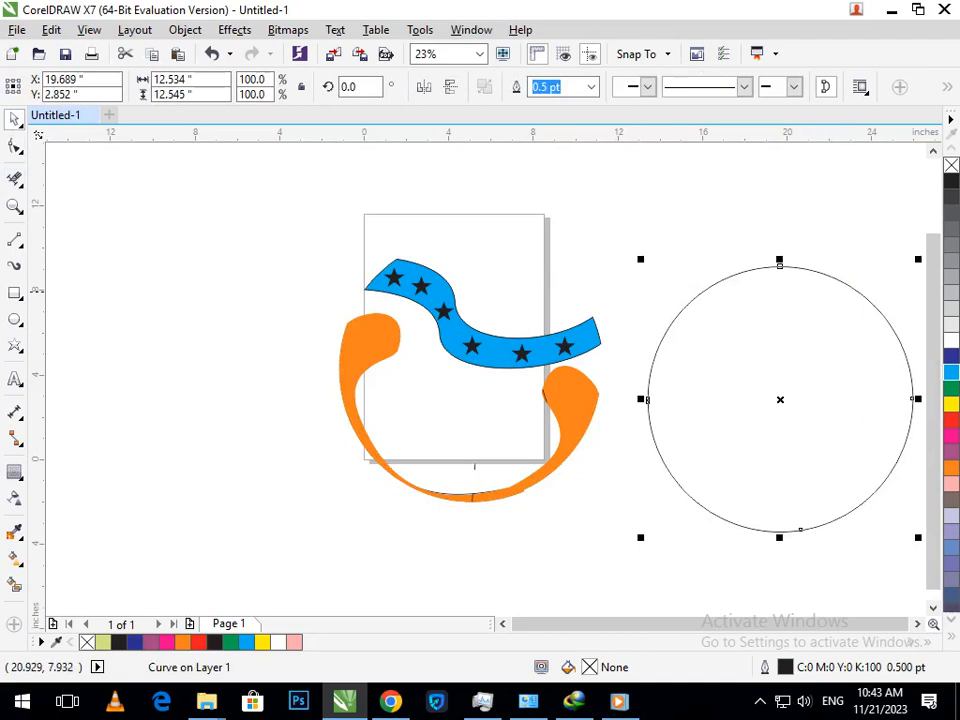
key("ctrl+z")
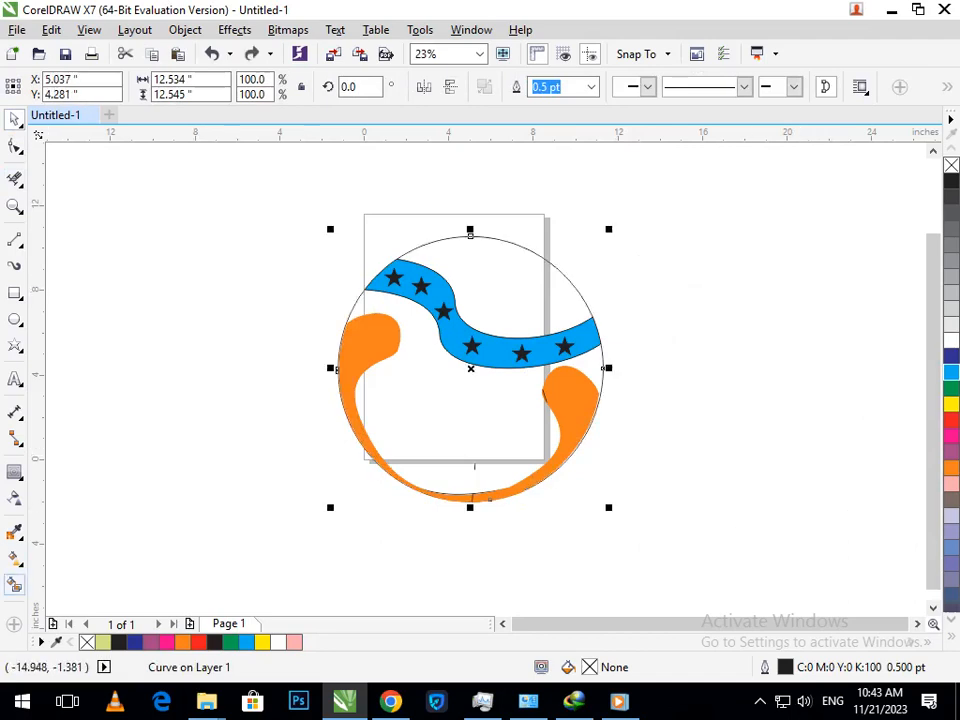
Step: Smart Fill the circle area above the band with light green (C:20 M:0 Y:60 K:0) and delete the original circle outline
left_click(14, 585)
left_click(529, 318)
key("space")
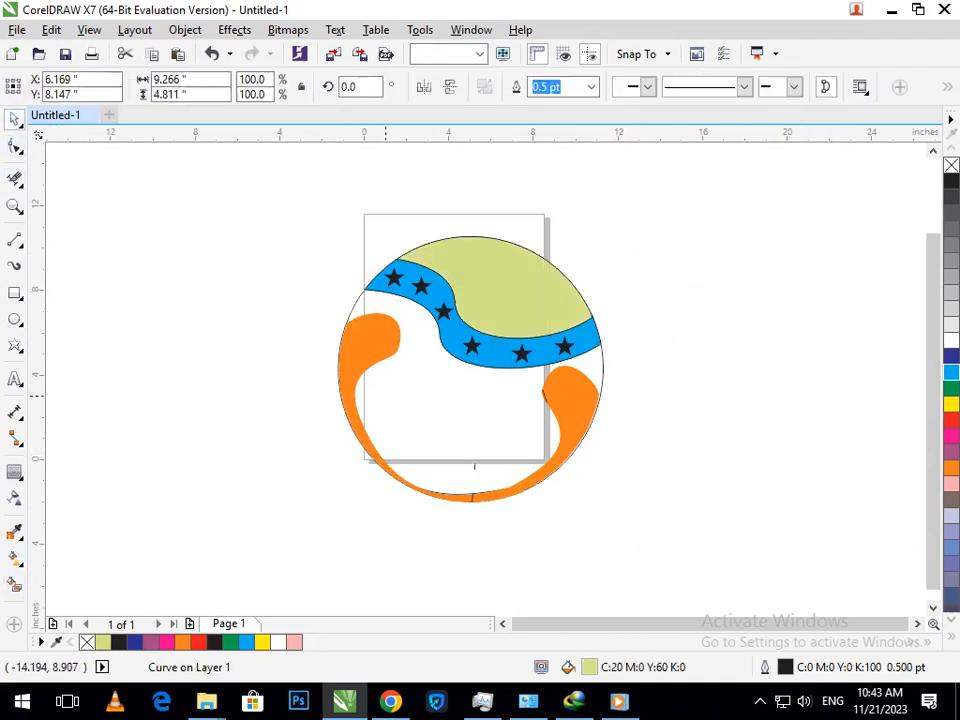
key("Escape")
left_click_drag(464, 405, 841, 411)
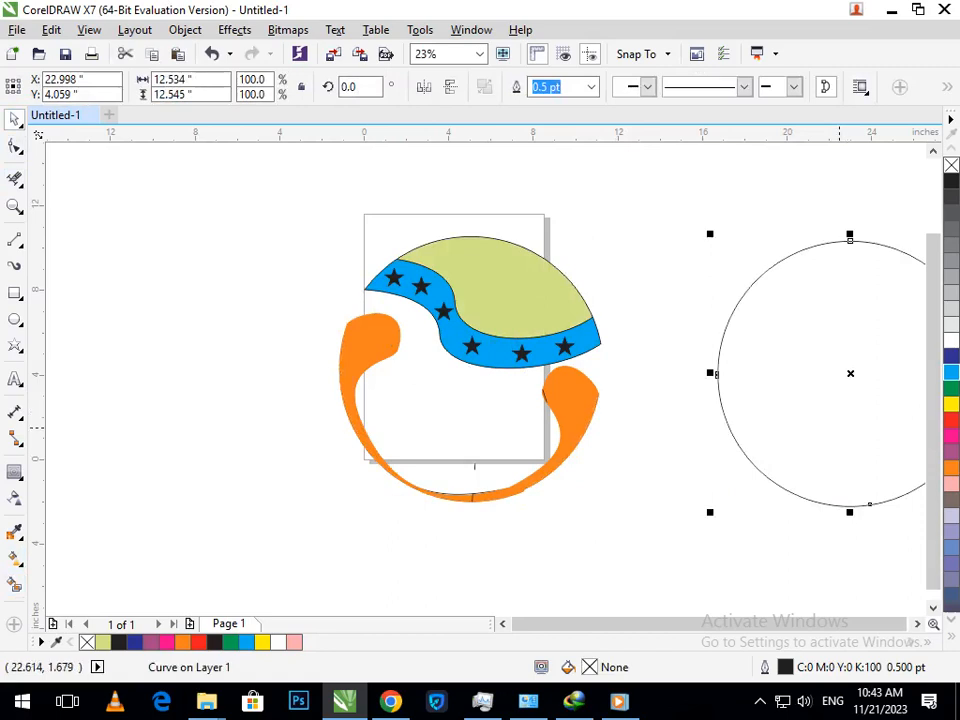
key("Delete")
Step: Select the entire artwork, rotate it 30° counterclockwise and deselect it
left_click_drag(293, 216, 744, 546)
left_click_drag(327, 510, 404, 535)
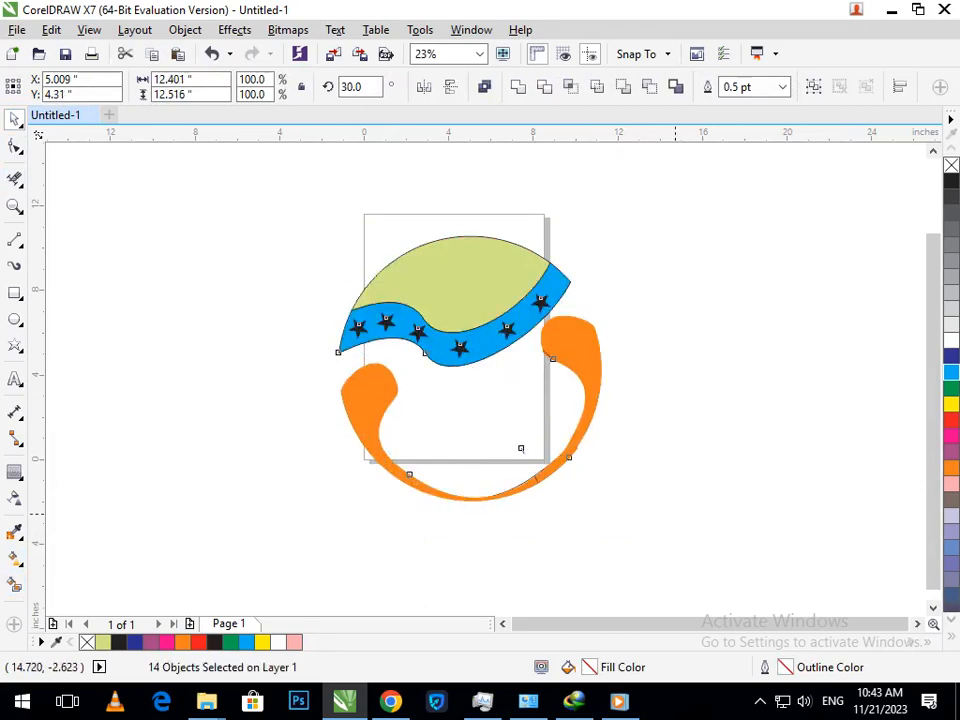
left_click(521, 450)
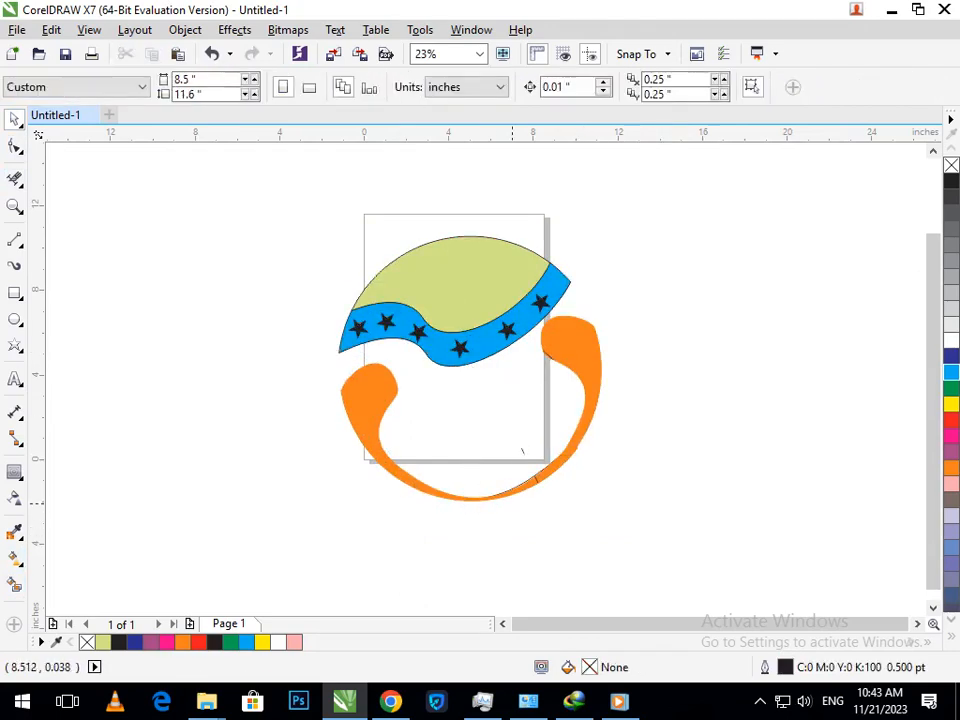
Step: Draw a slanted line about 0.86" × 1.58" across the orange swoosh's thin lower part, centered at about X 6.89", Y -1.30"
scroll(557, 506, "up", 4)
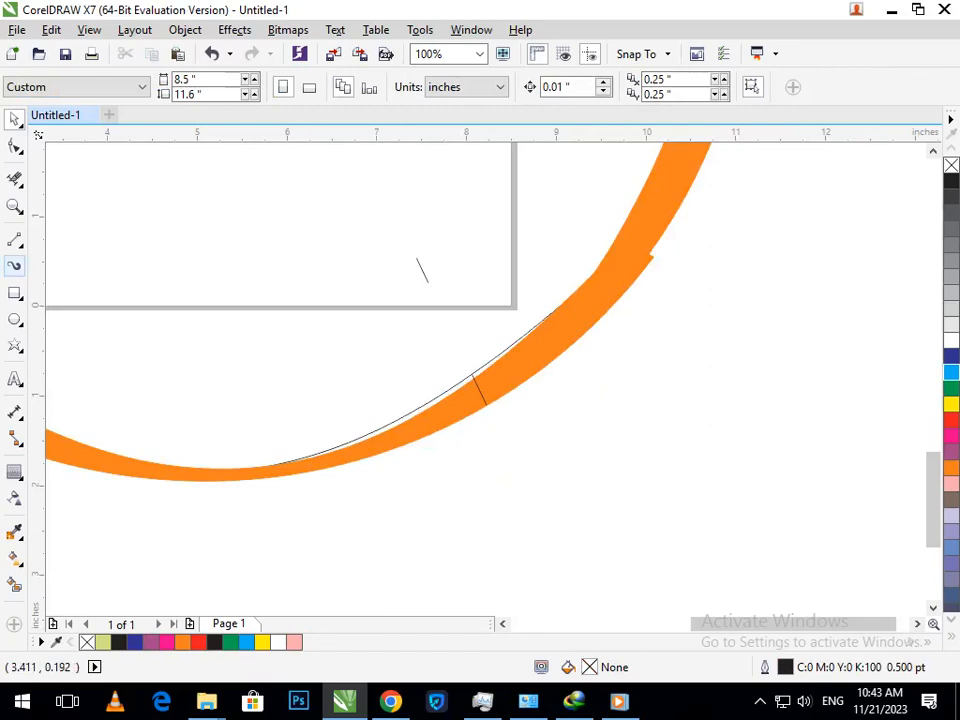
left_click(14, 240)
left_click_drag(374, 350, 451, 491)
scroll(530, 503, "down", 4)
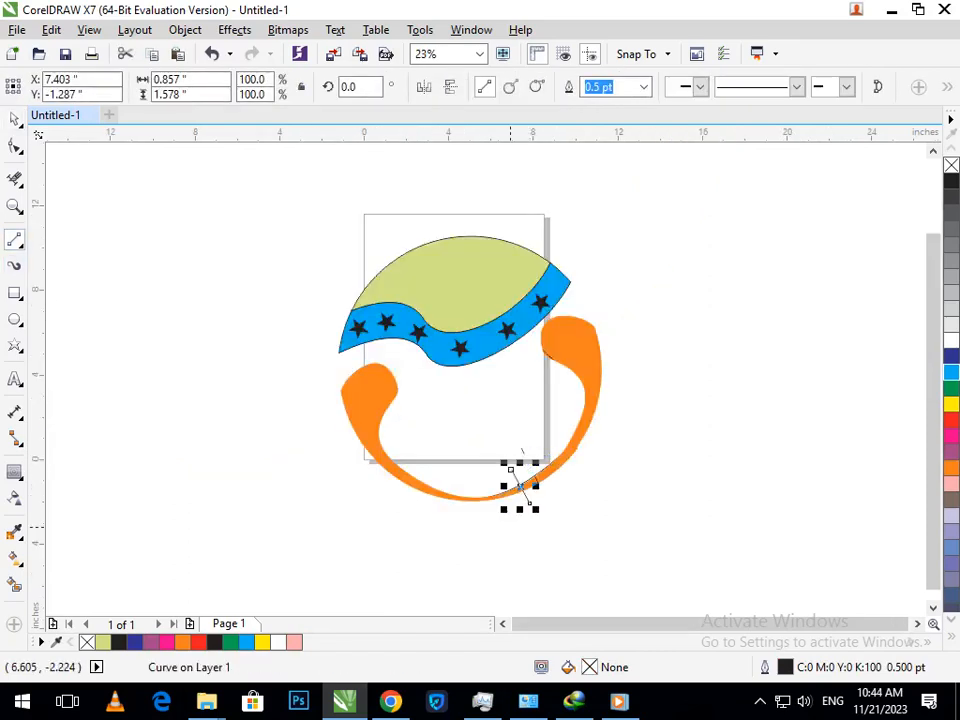
left_click(14, 119)
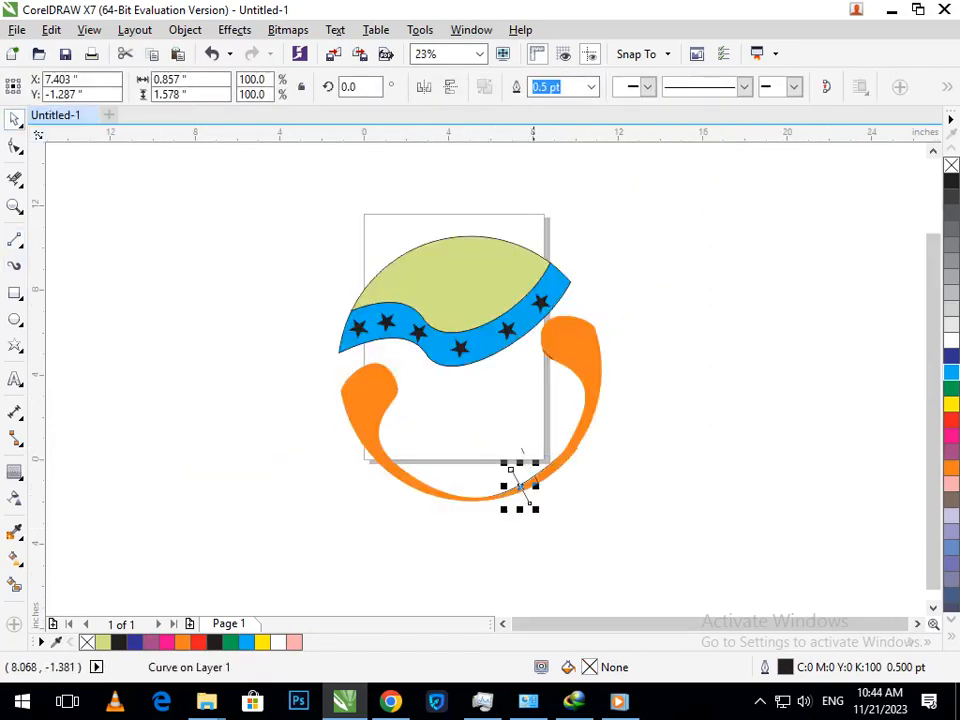
left_click_drag(529, 503, 518, 504)
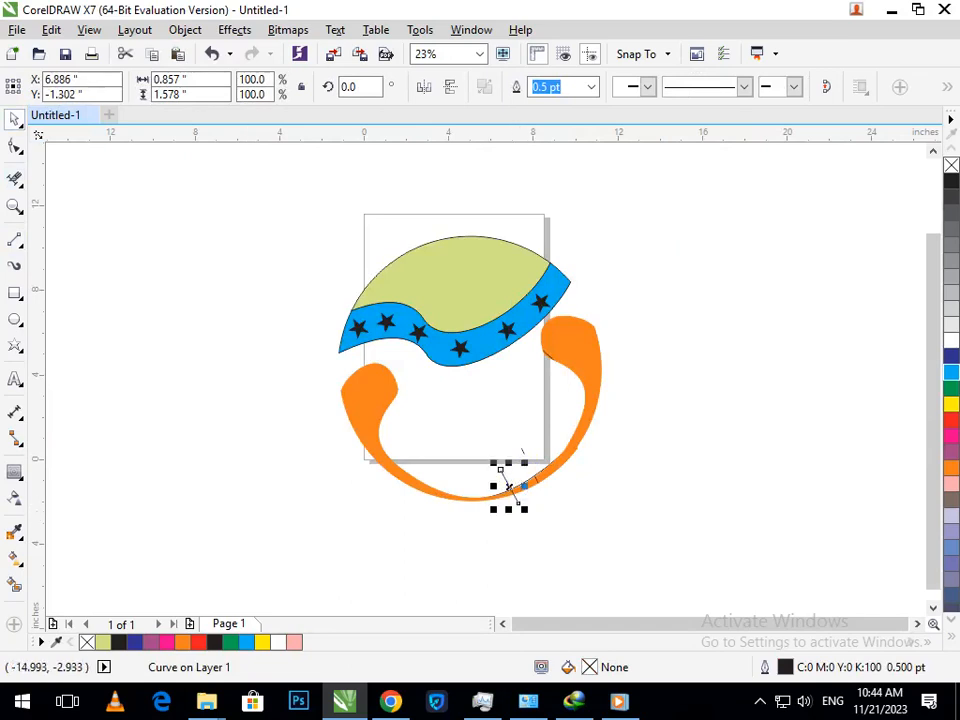
Step: Smart Fill the swoosh's left and right portions as separate shapes, coloring the left one green and the right one dark blue
left_click(14, 585)
left_click(373, 418)
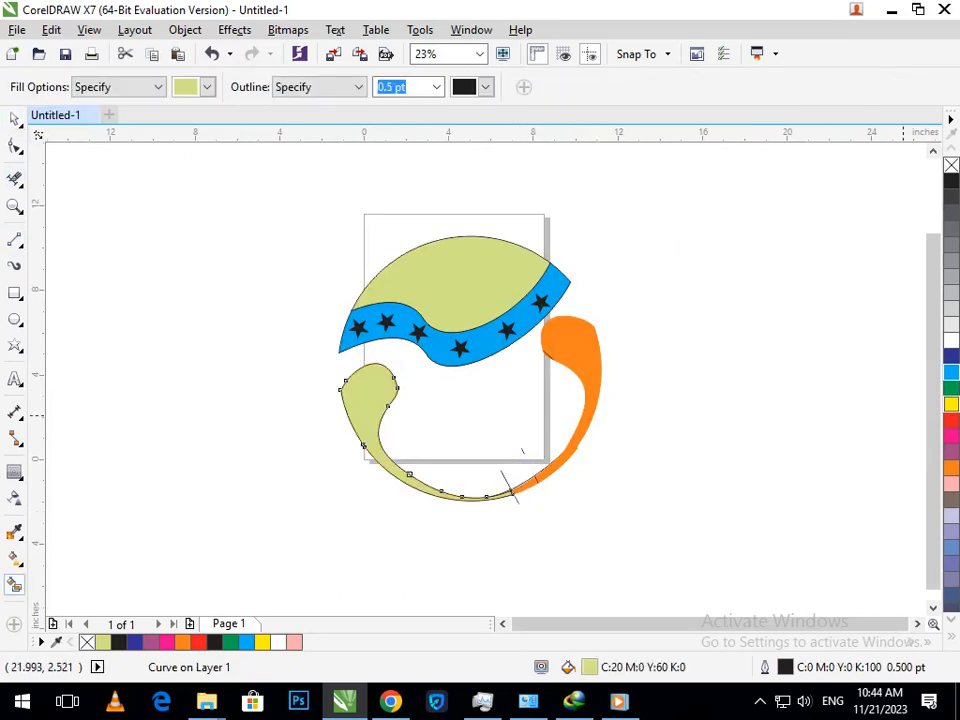
left_click(951, 388)
left_click(590, 365)
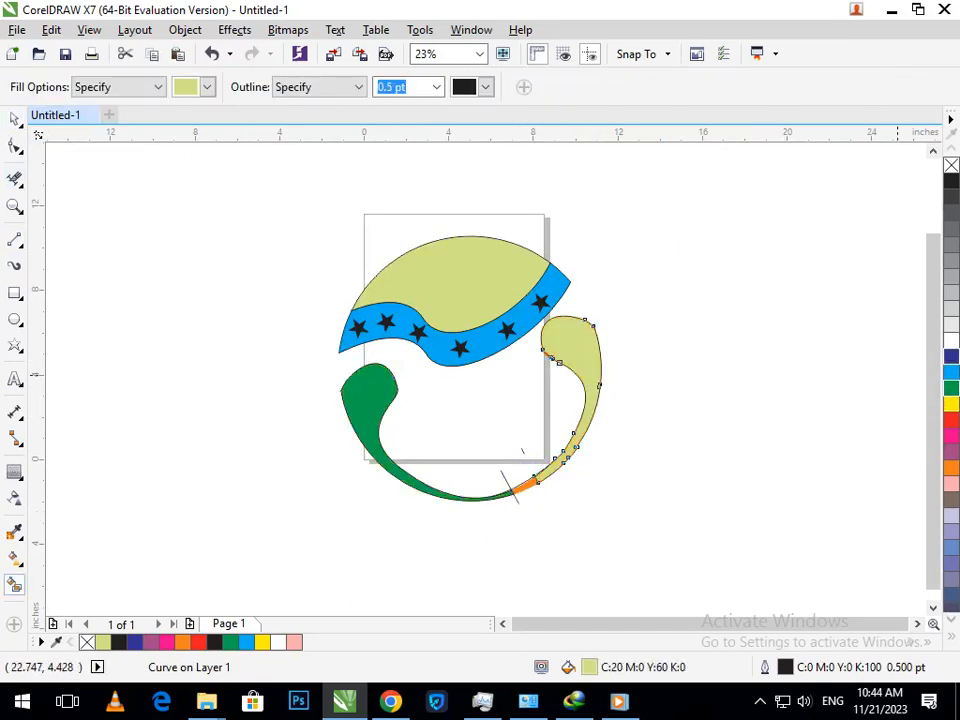
left_click(951, 356)
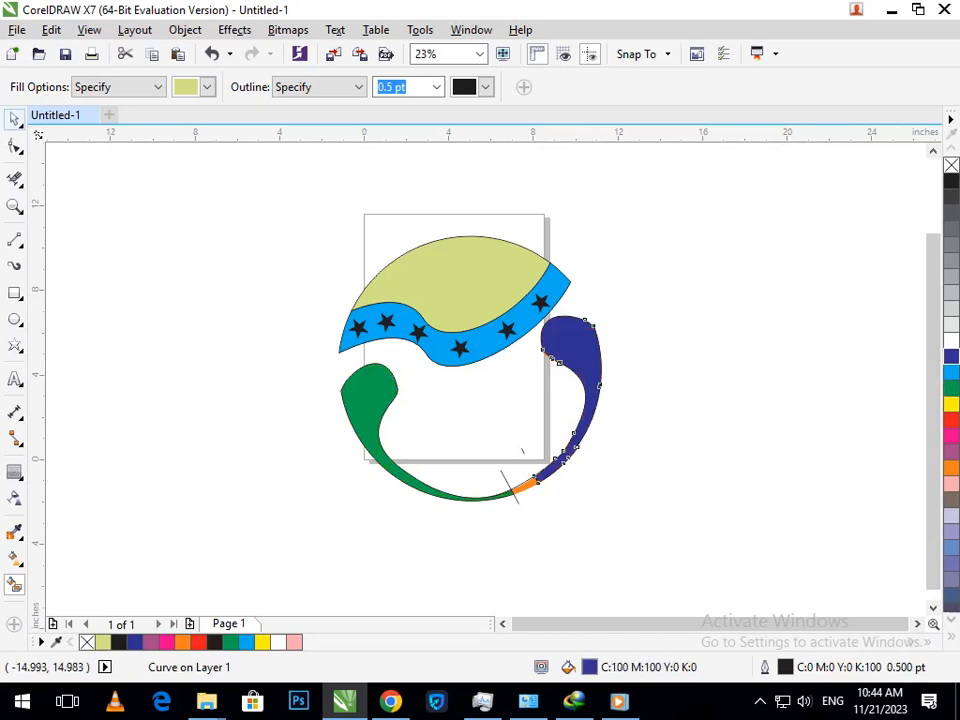
Step: Delete the slanted dividing line crossing the swoosh's thin lower part
left_click(14, 119)
left_click(154, 275)
left_click(510, 487)
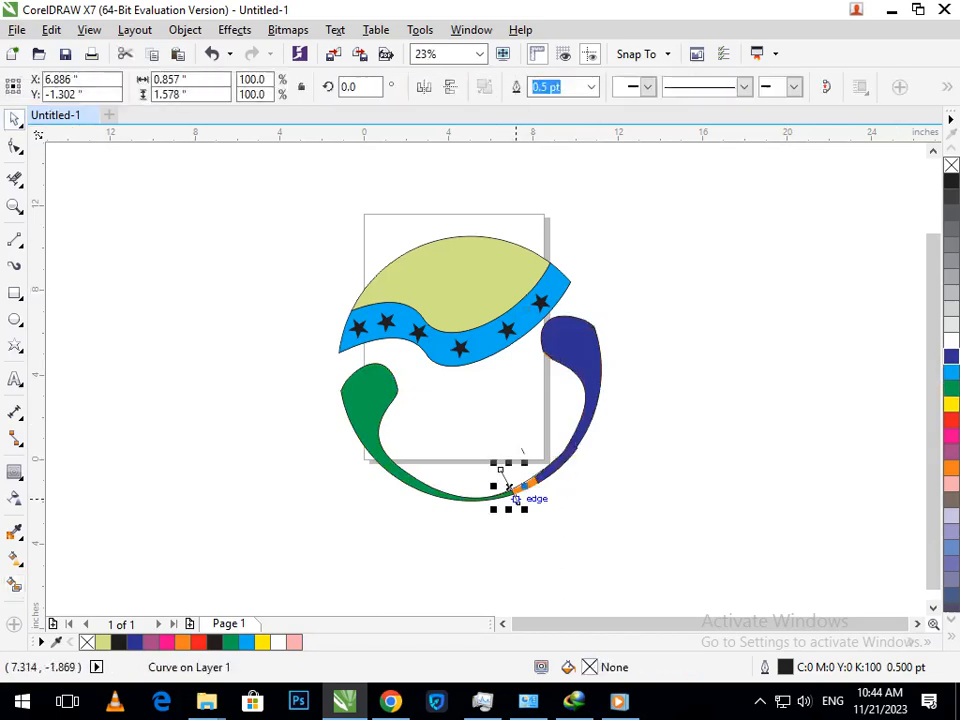
left_click(521, 450)
Step: Undo the accidental move of the orange swoosh and color its fill and outline dark blue (C:100 M:100 Y:0 K:0)
left_click(527, 505)
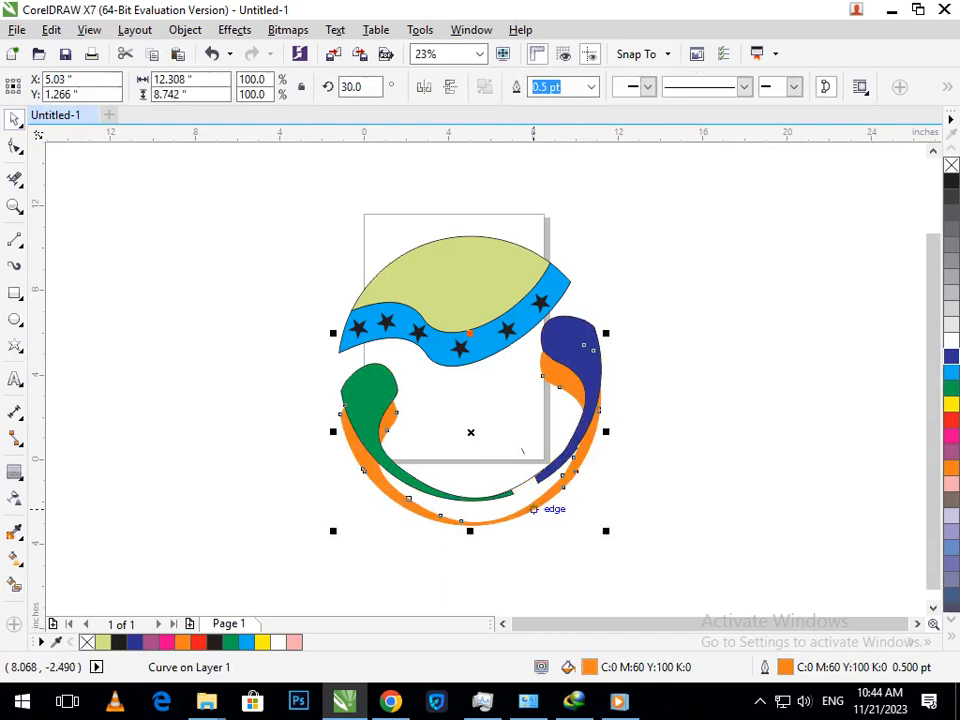
key("ctrl+z")
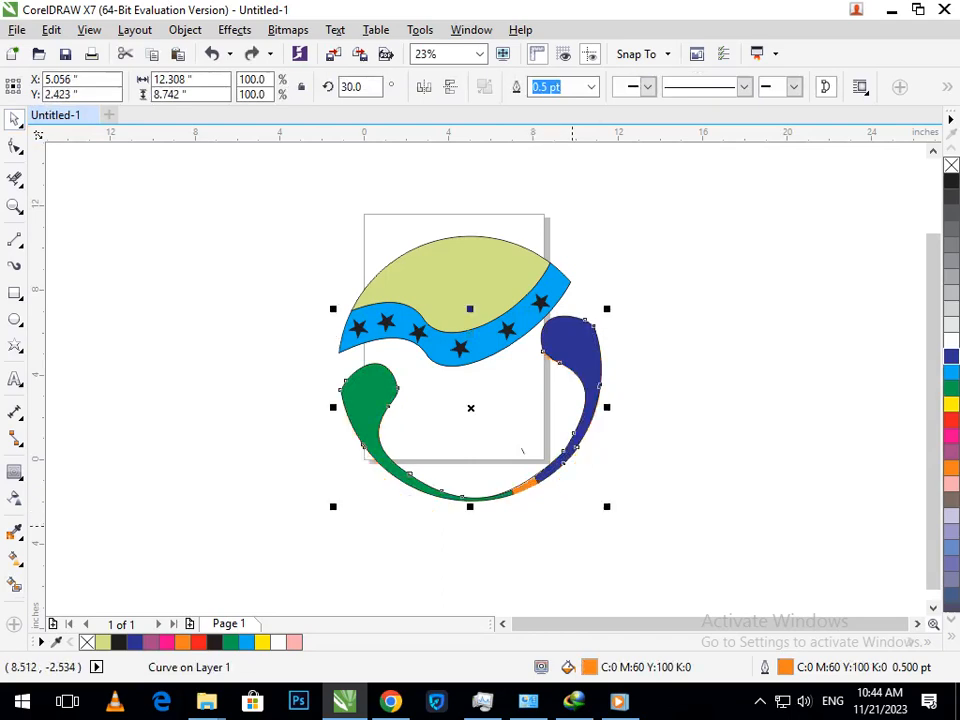
left_click(551, 503)
left_click(530, 485)
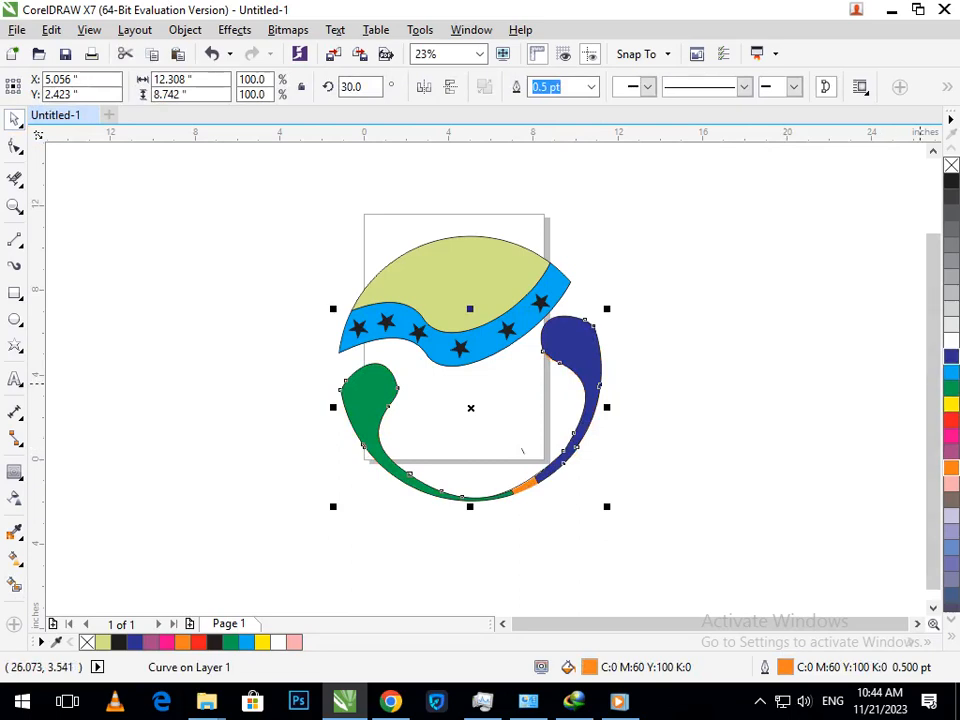
left_click(951, 357)
right_click(951, 357)
left_click(777, 428)
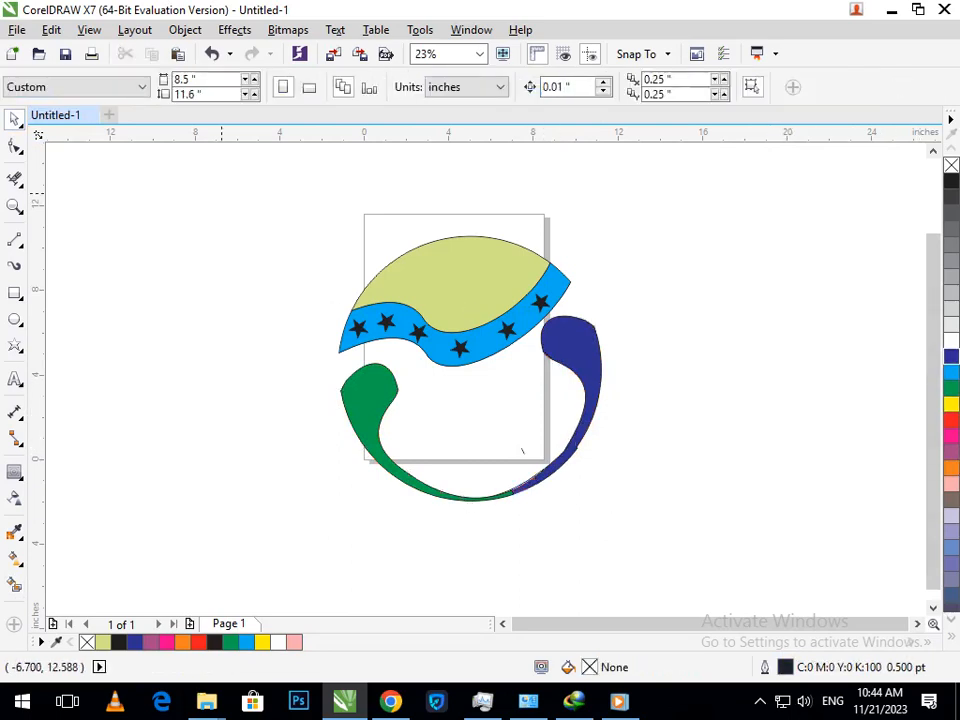
Step: Try rotating the entire artwork slightly clockwise, and undo the rotation
left_click_drag(223, 195, 750, 611)
left_click(585, 391)
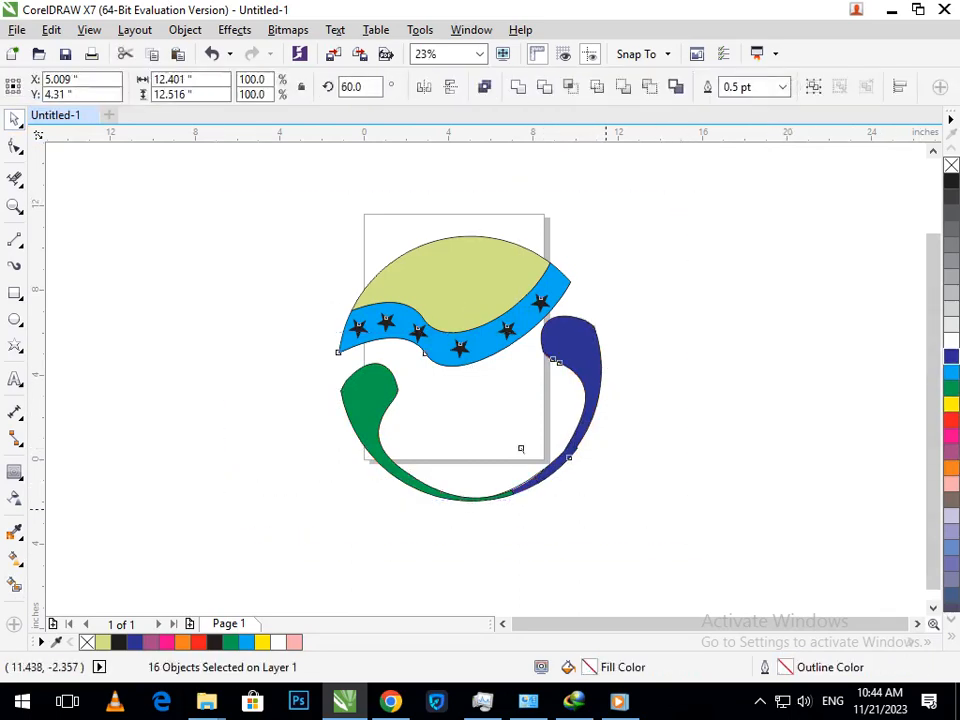
left_click_drag(605, 510, 576, 537)
left_click(645, 561)
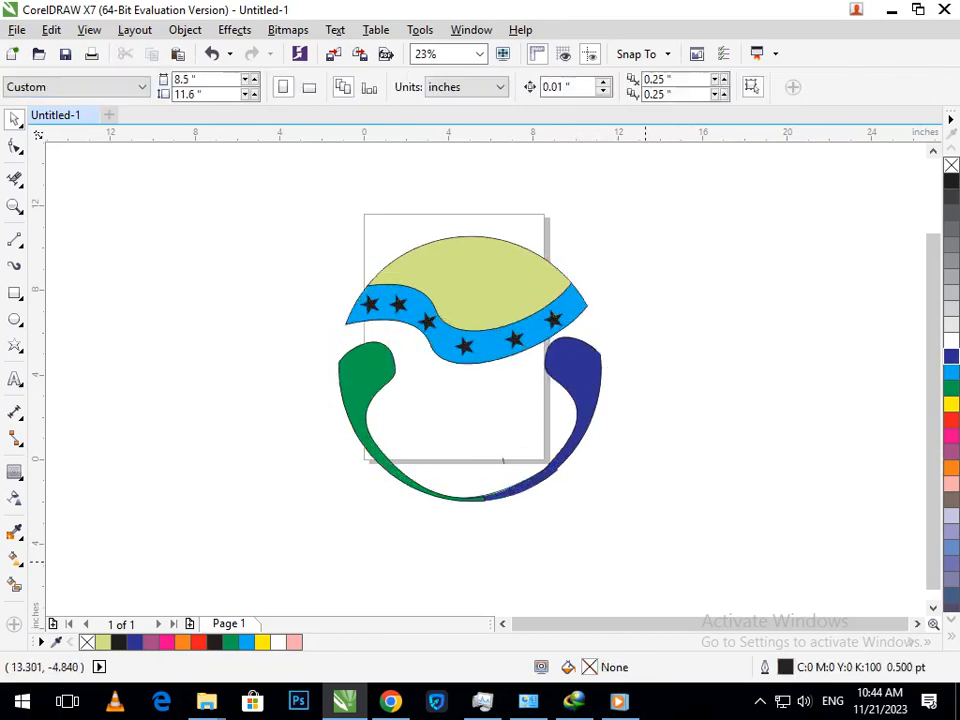
key("ctrl+z")
left_click(645, 561)
left_click_drag(271, 188, 668, 548)
left_click(466, 453)
Step: Apply a linear fountain fill to the cap, running from orange at its top edge to dark blue near the band
left_click(455, 305)
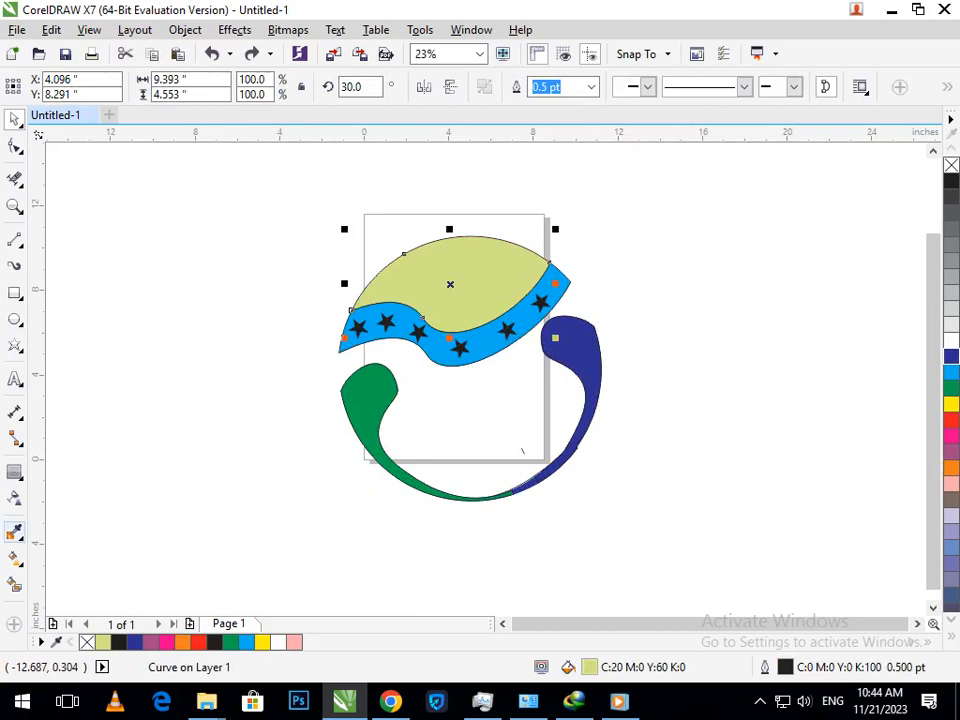
left_click(14, 558)
left_click(90, 555)
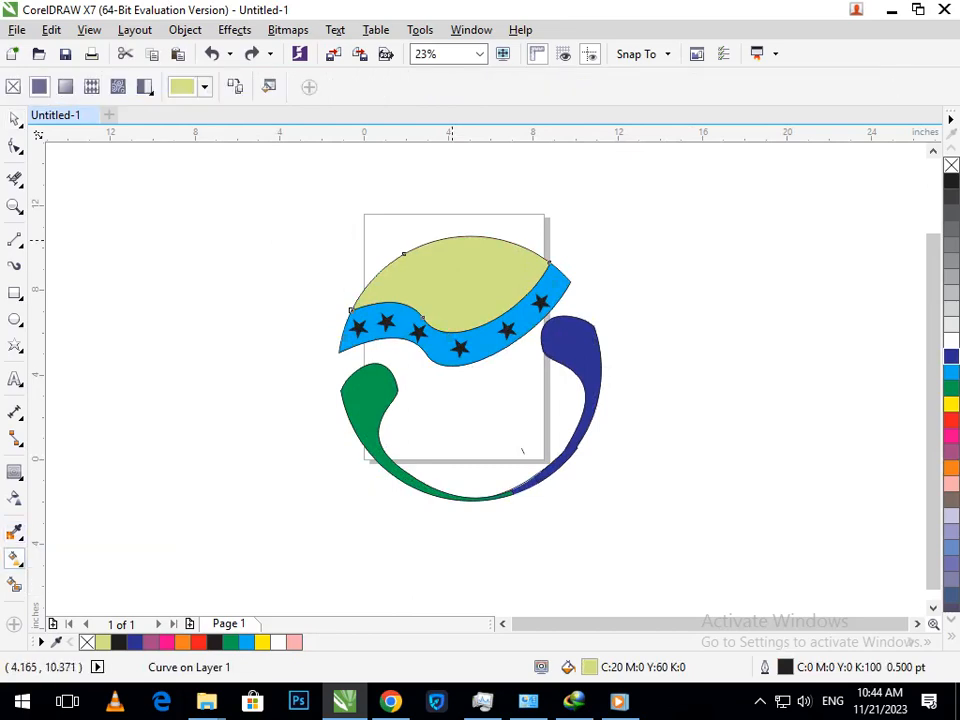
left_click_drag(451, 240, 470, 331)
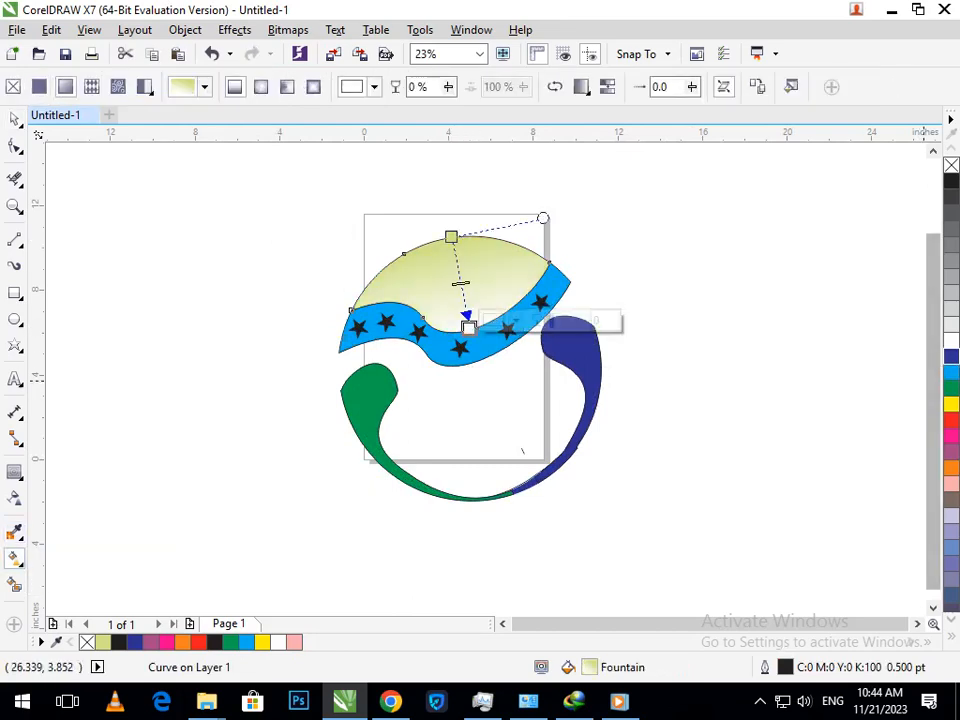
left_click(951, 355)
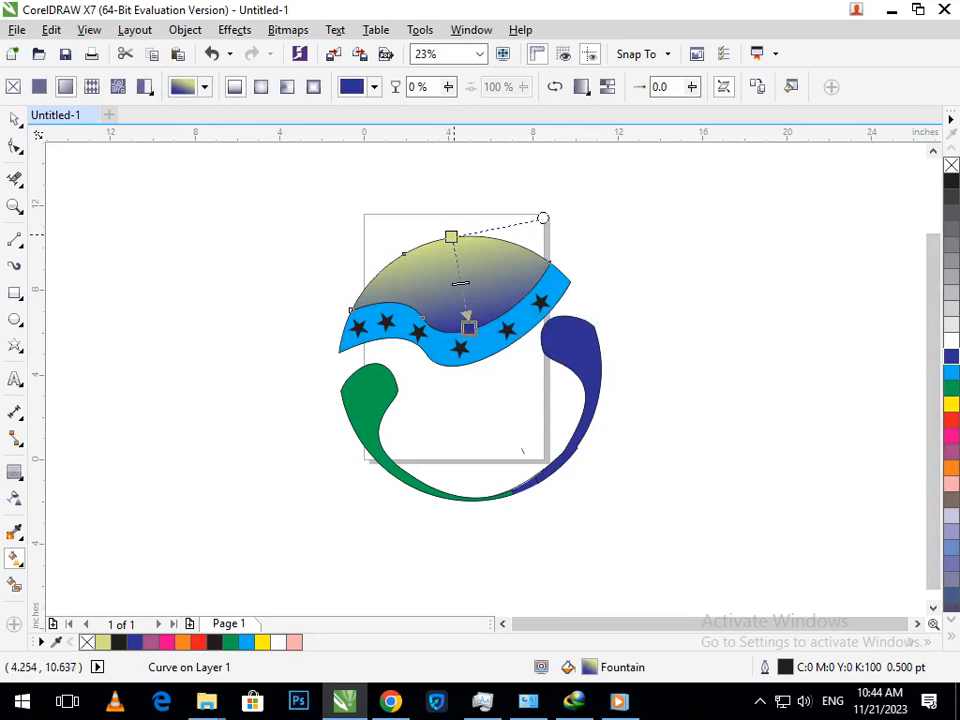
left_click(951, 467)
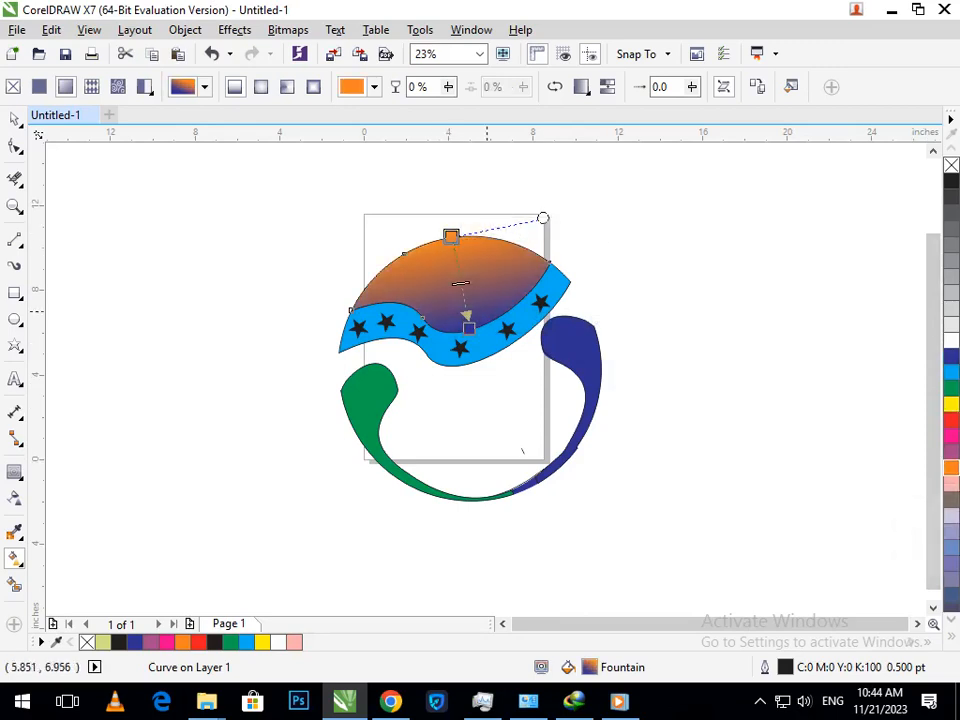
Step: Change the end color of the cap's gradient to dark gray and pull that end up into the cap
left_click(469, 328)
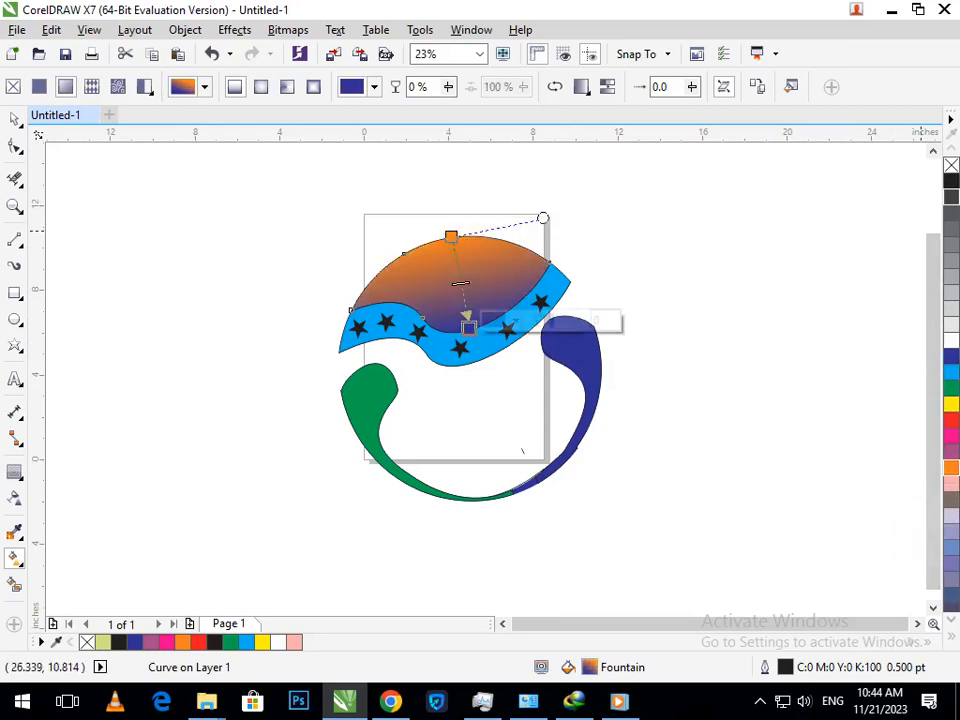
left_click(951, 197)
mouse_move(451, 238)
left_mouse_down()
mouse_move(458, 274)
mouse_move(452, 237)
left_mouse_up()
left_click_drag(469, 328, 461, 301)
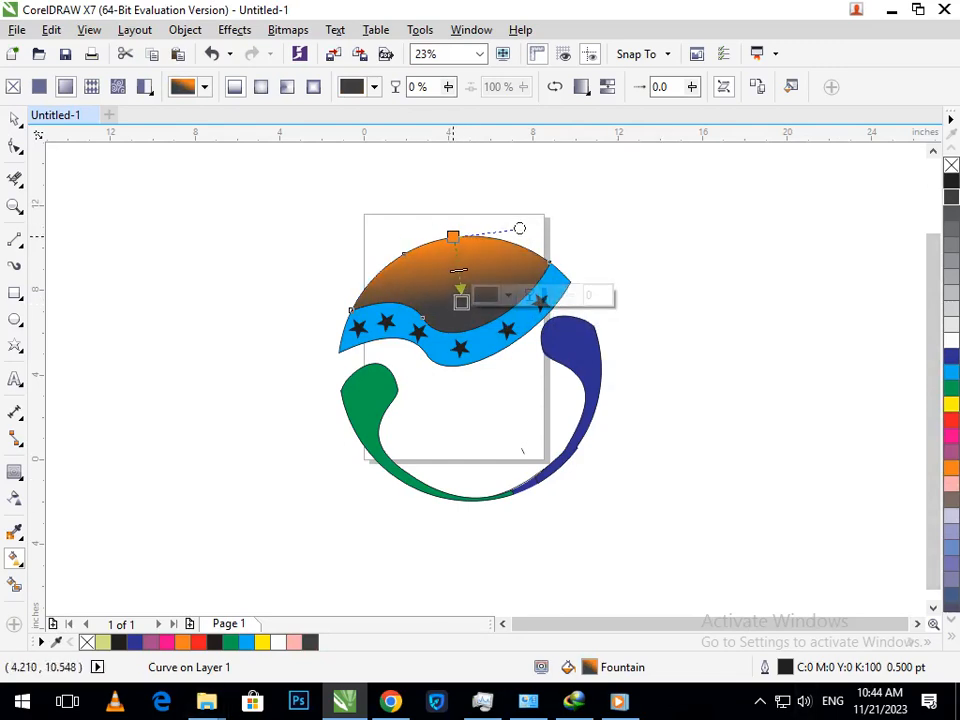
Step: Set the start color of the cap's gradient to green, extend the dark gray end toward the band and deselect
left_click(453, 237)
left_click(951, 404)
left_click(951, 388)
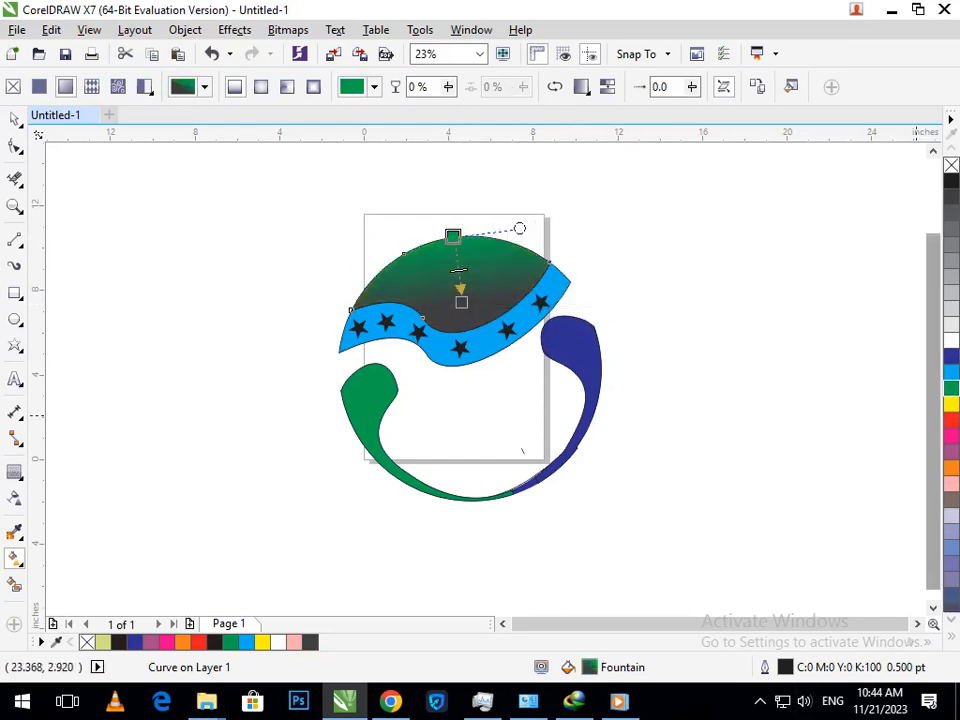
left_click(461, 302)
left_click_drag(461, 302, 464, 322)
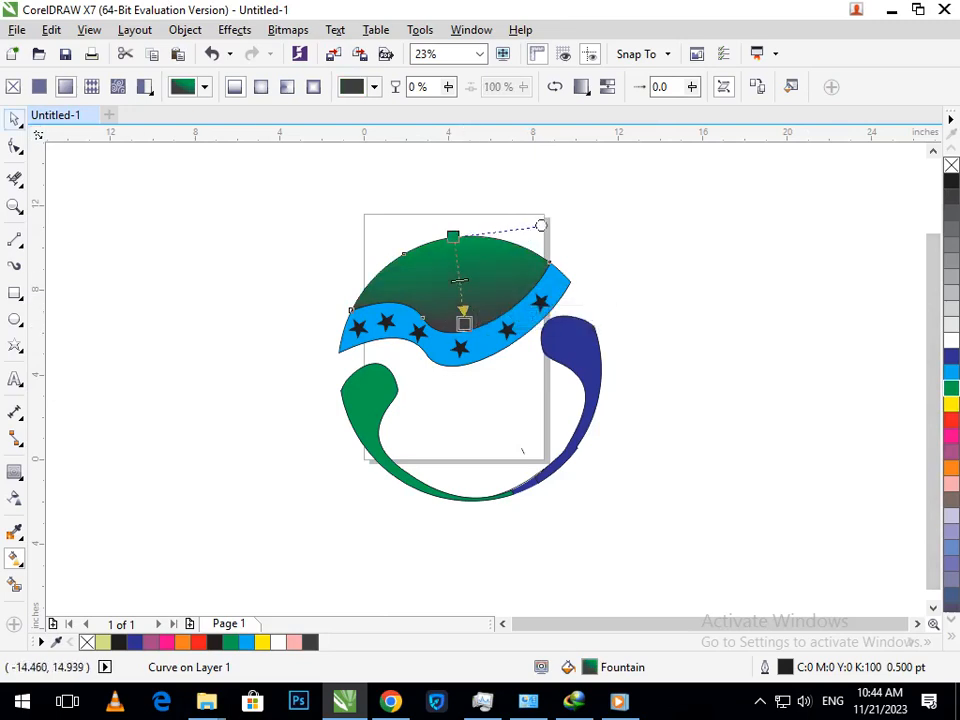
key("space")
left_click(543, 409)
Step: Move the protruding corner node on the dark blue swoosh's outer side onto the adjoining edge to remove the notch
scroll(593, 456, "up", 5)
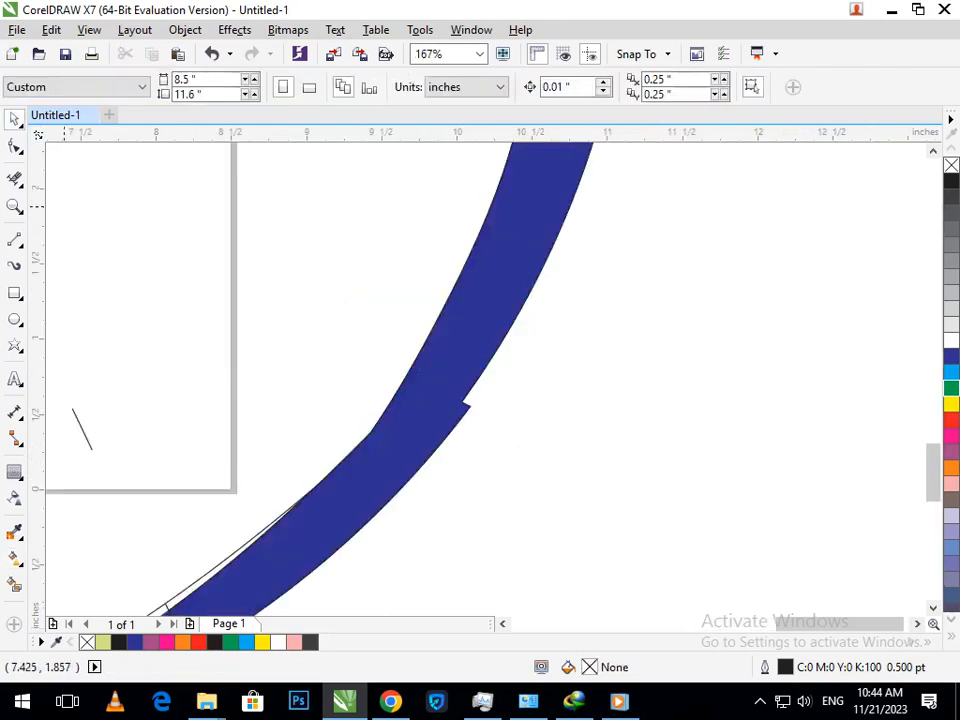
left_click(476, 412)
left_click_drag(476, 412, 461, 403)
left_click(427, 457)
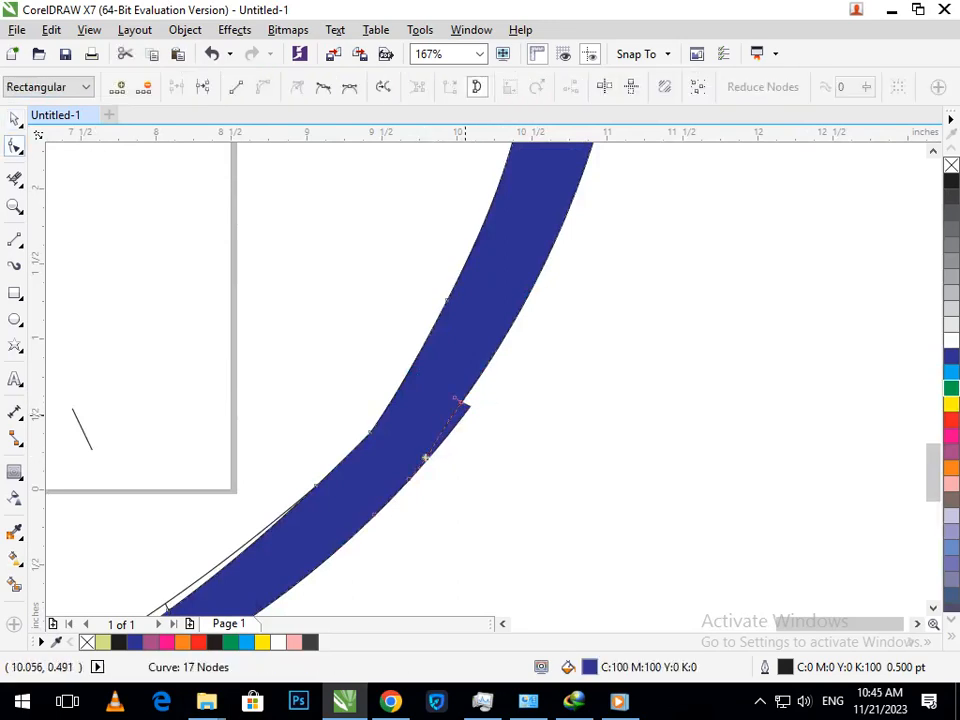
left_click(465, 413)
left_click(466, 405)
scroll(470, 407, "up", 5)
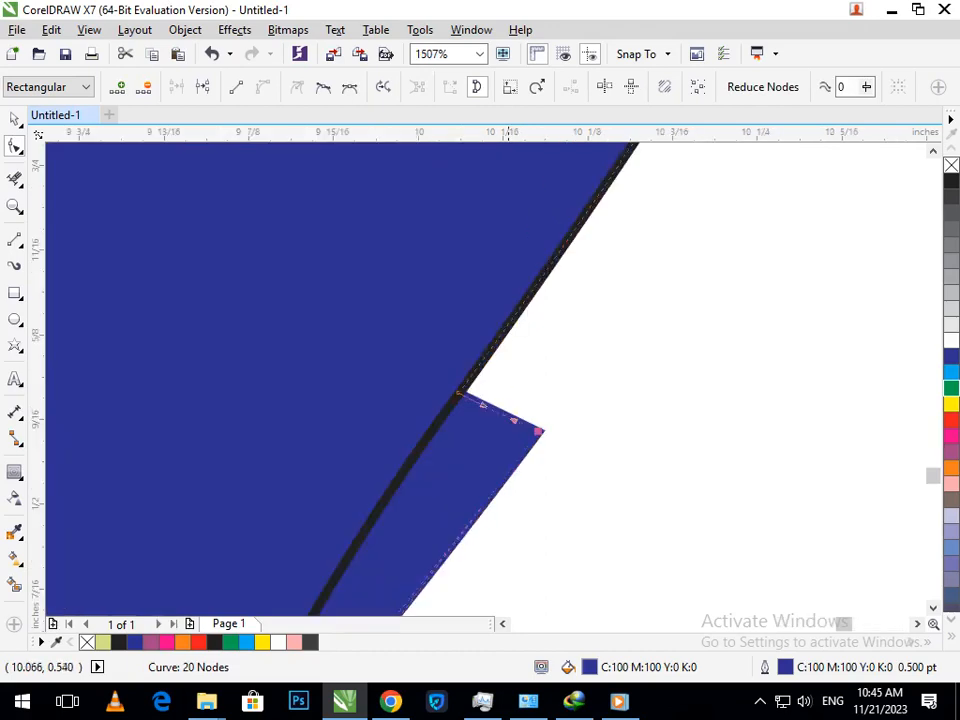
left_click_drag(538, 432, 457, 393)
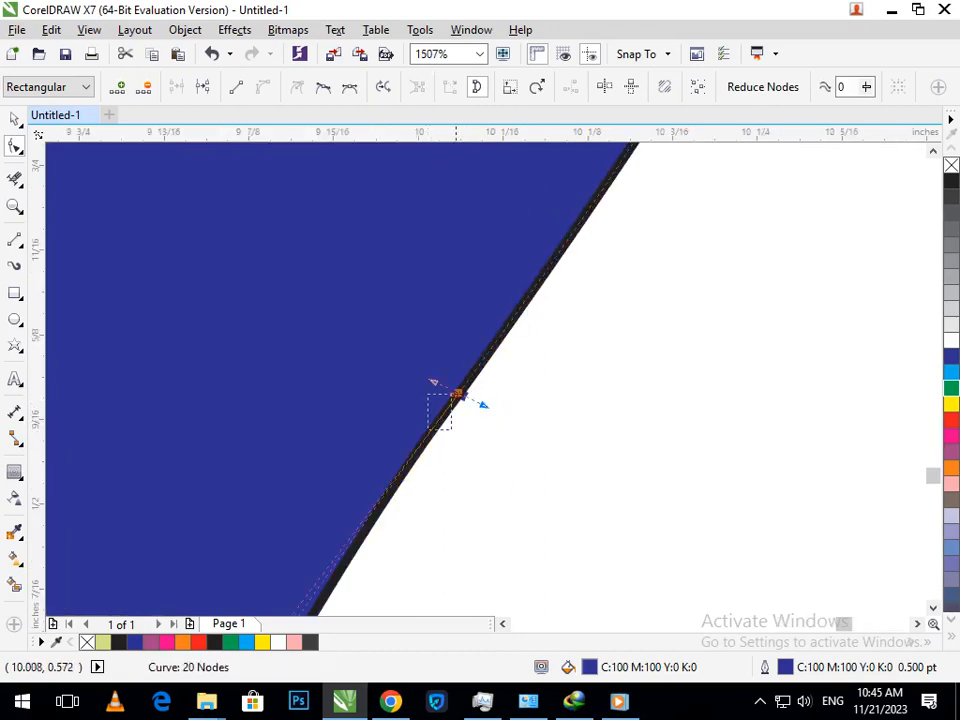
Step: Reshape the lower outer edge of the dark blue swoosh so its overlapping curves line up smoothly
scroll(458, 398, "down", 5)
scroll(458, 401, "up", 5)
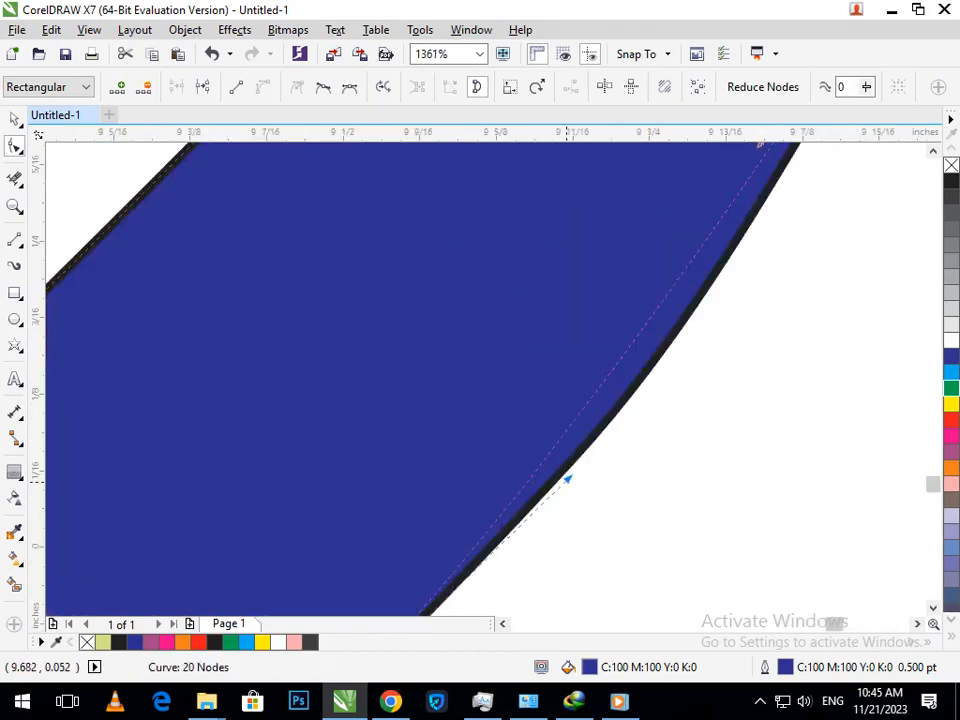
left_click_drag(537, 463, 538, 478)
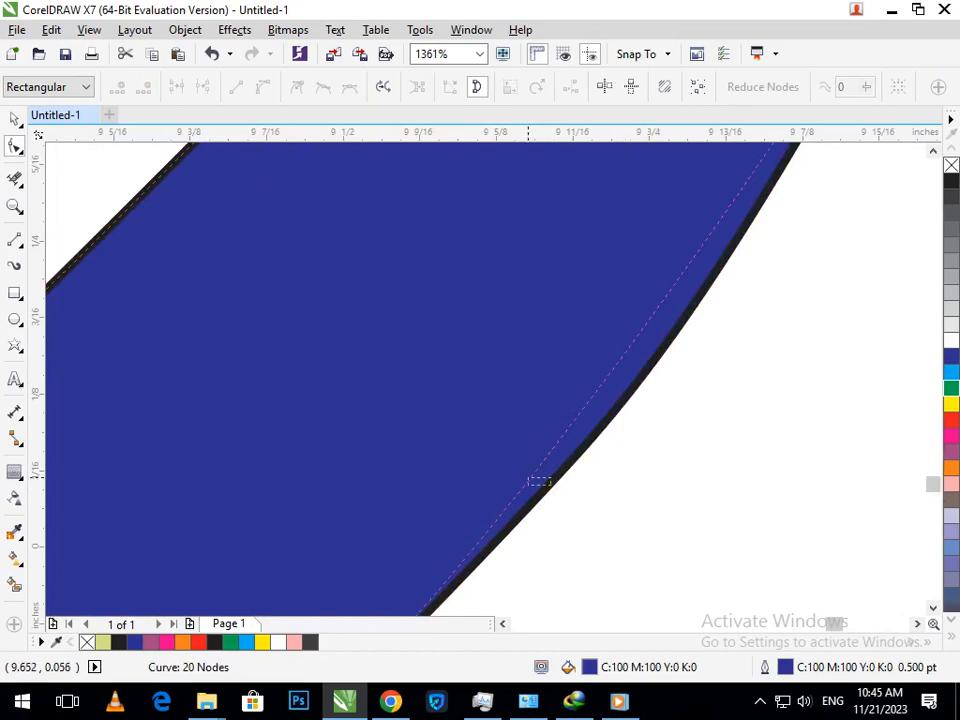
left_click(546, 489)
left_click_drag(567, 463, 555, 455)
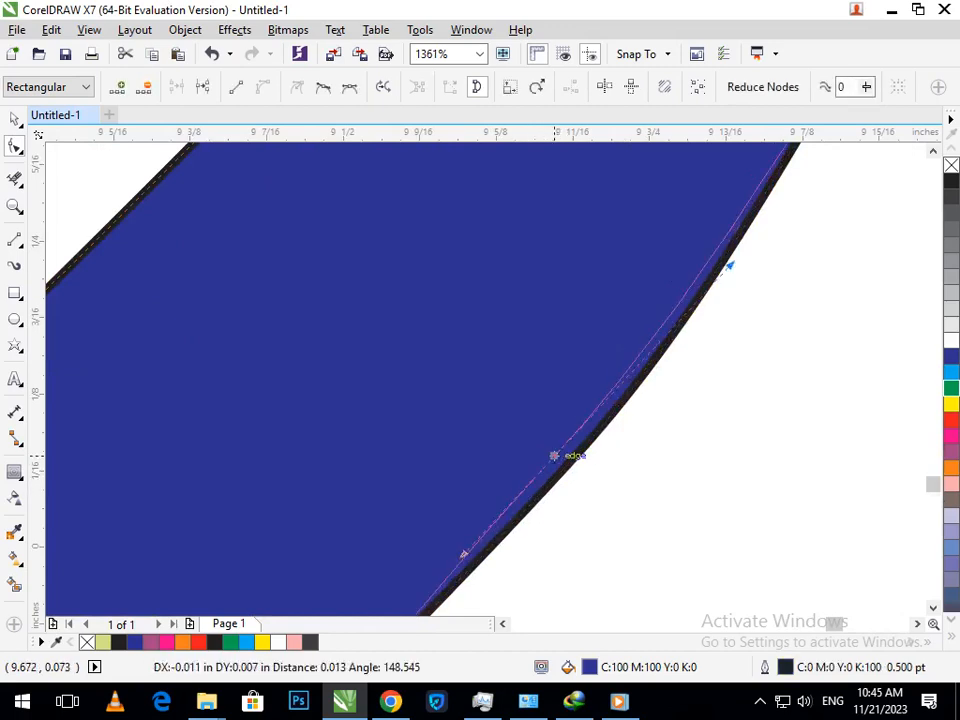
scroll(529, 399, "down", 5)
left_click_drag(368, 452, 449, 495)
scroll(441, 490, "down", 5)
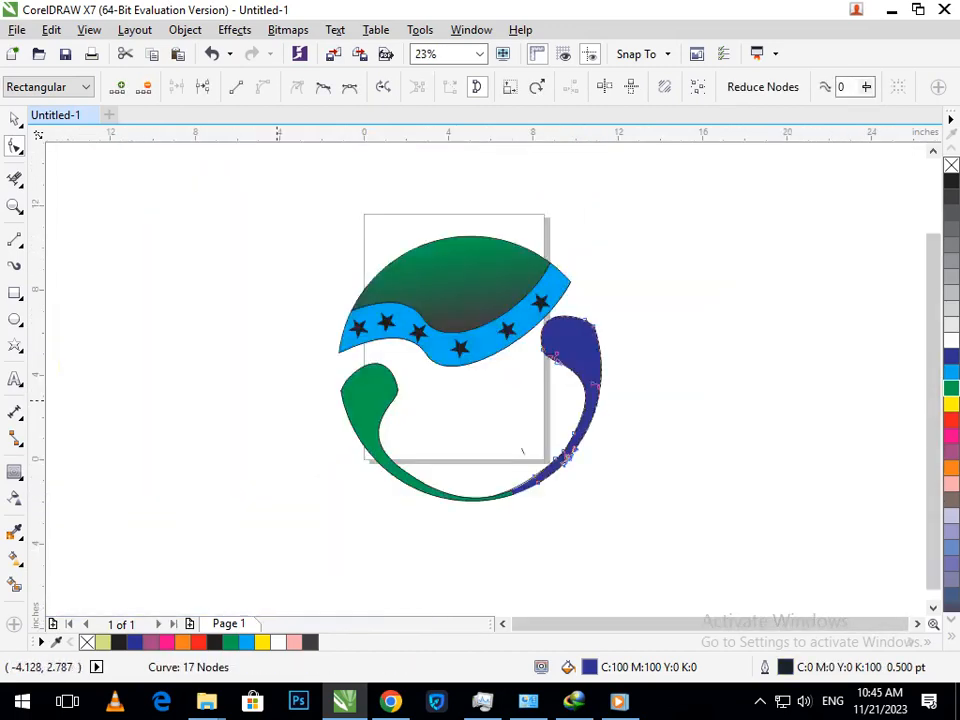
key("Escape")
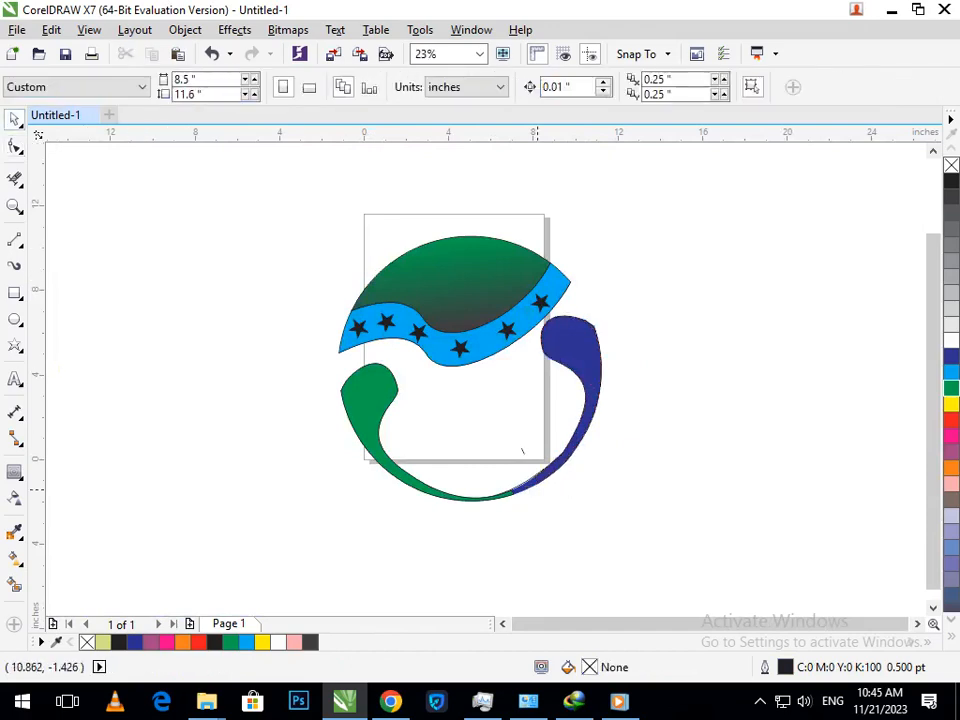
Step: Delete the stray arc and the short slanted lines left around the swoosh's thin lower part
scroll(507, 489, "up", 5)
left_click_drag(544, 505, 451, 480)
key("Delete")
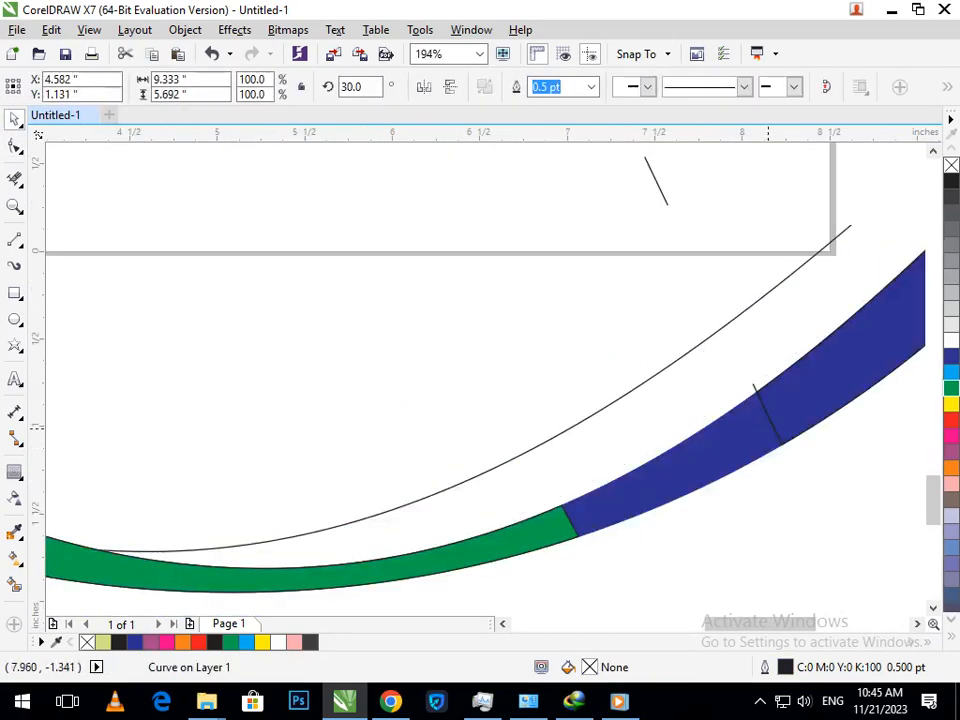
left_click(753, 384)
key("Delete")
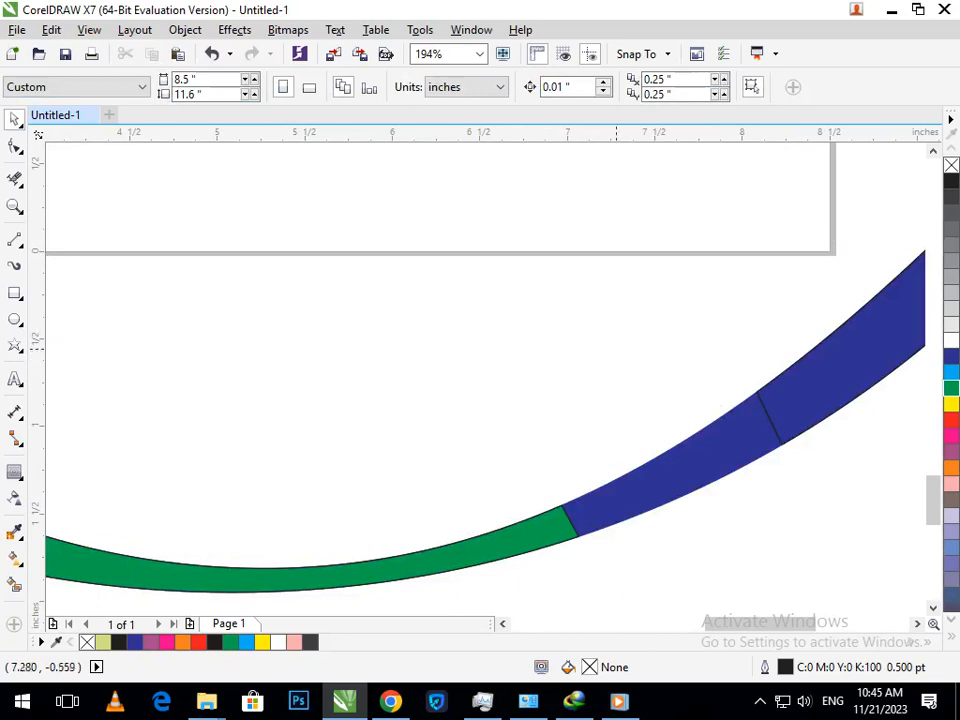
scroll(616, 345, "down", 5)
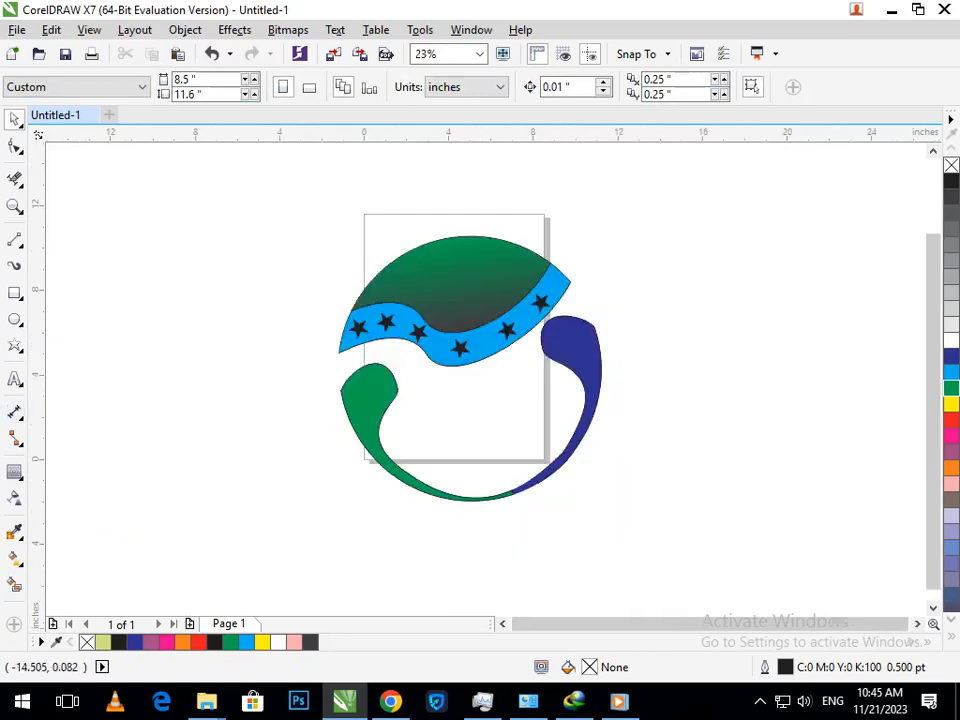
Step: Add the two-line artistic text "GRAPHIC DESIGNING" beside the logo and enlarge it to about 87 pt, roughly 6.6" wide
key("F8")
left_click(167, 300)
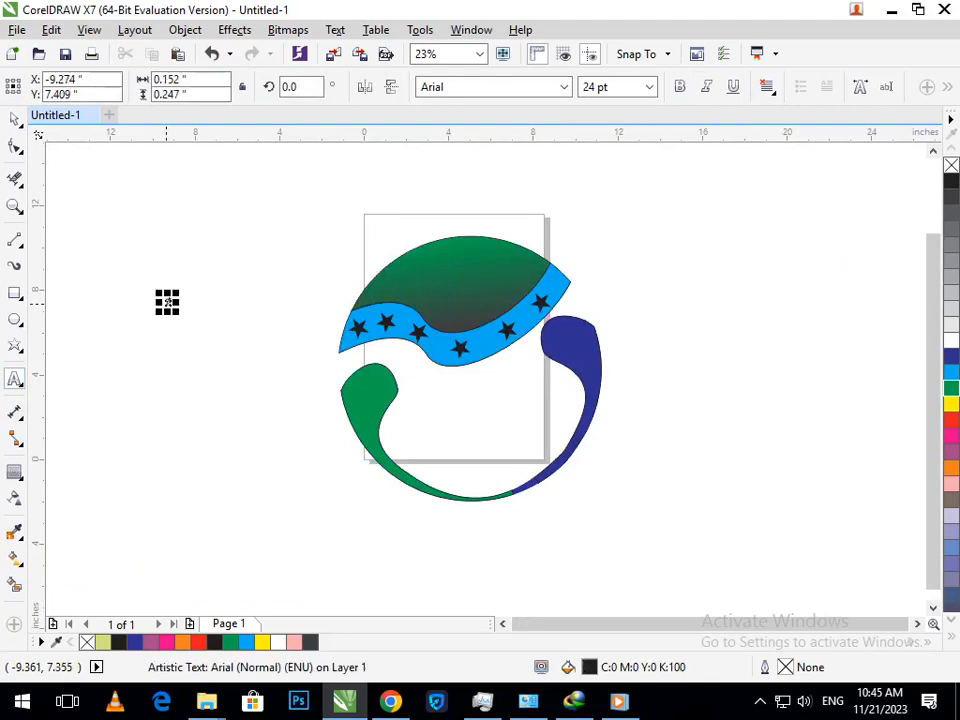
type("gf")
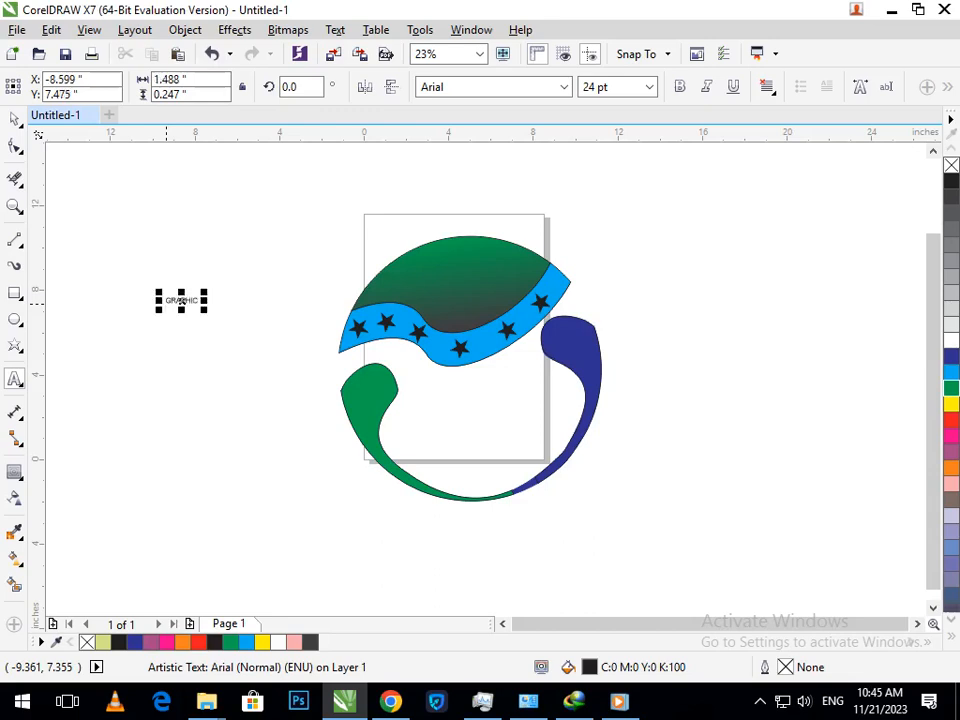
key("Return")
type("DESIGNING")
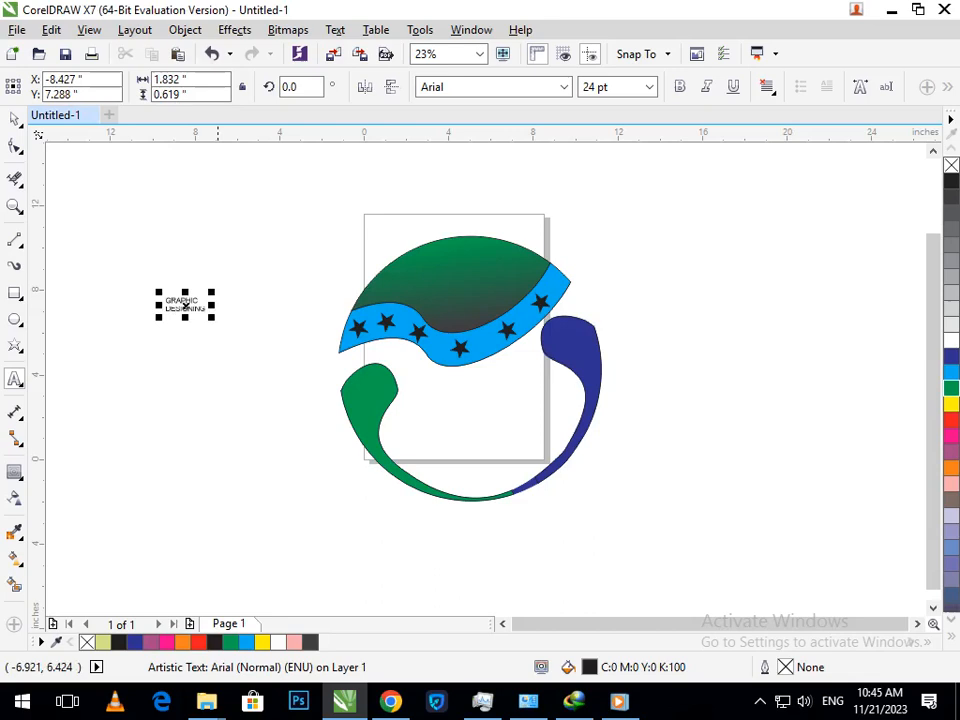
left_click_drag(209, 317, 262, 346)
key("Escape")
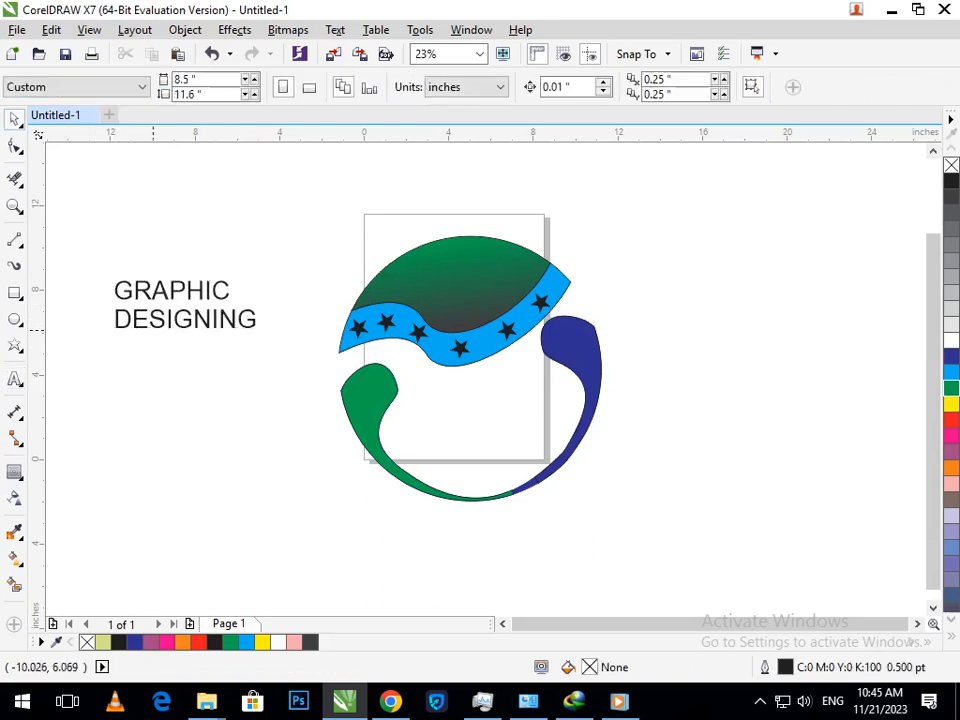
Step: Place the text inside the swoosh at about X 5.68", Y 1.92", and indent "GRAPHIC" with spaces to center it above "DESIGNING"
left_click_drag(156, 320, 455, 434)
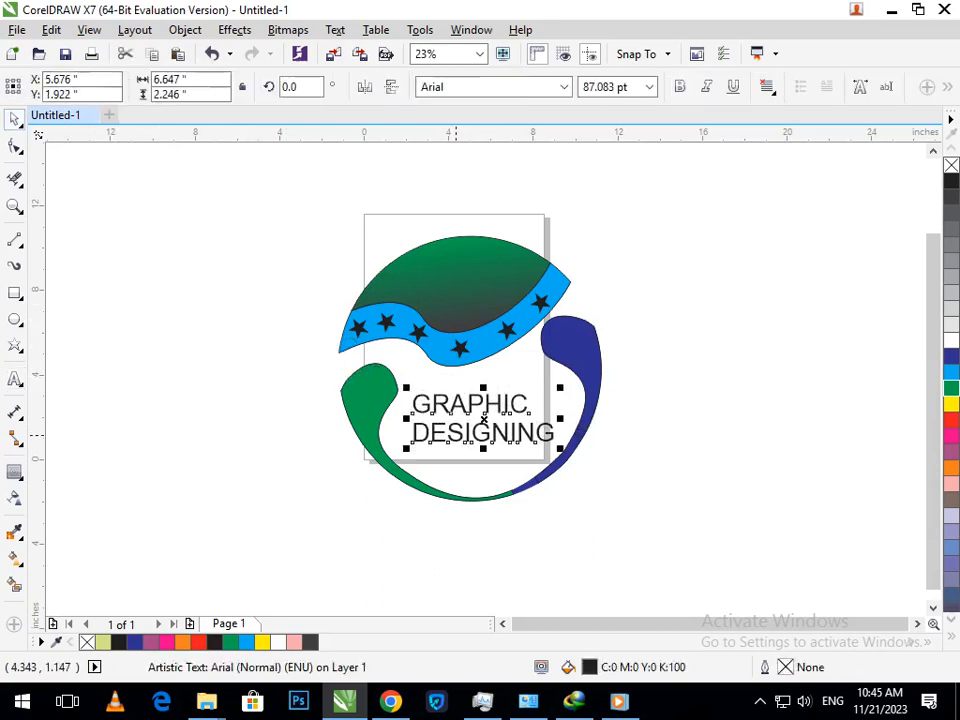
double_click(414, 407)
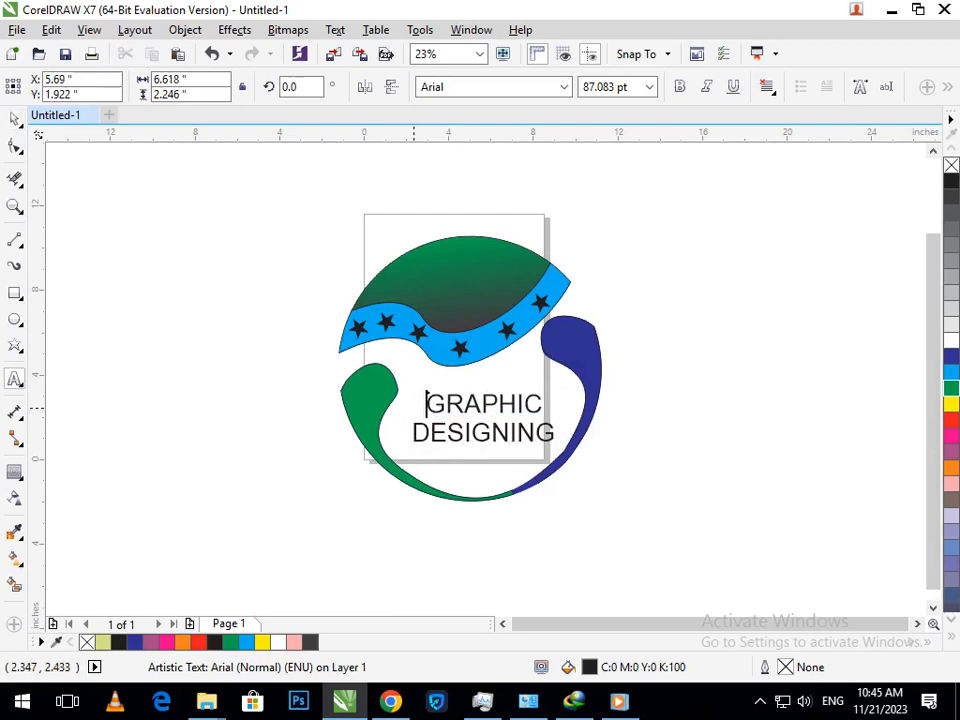
left_click(14, 119)
left_click(143, 297)
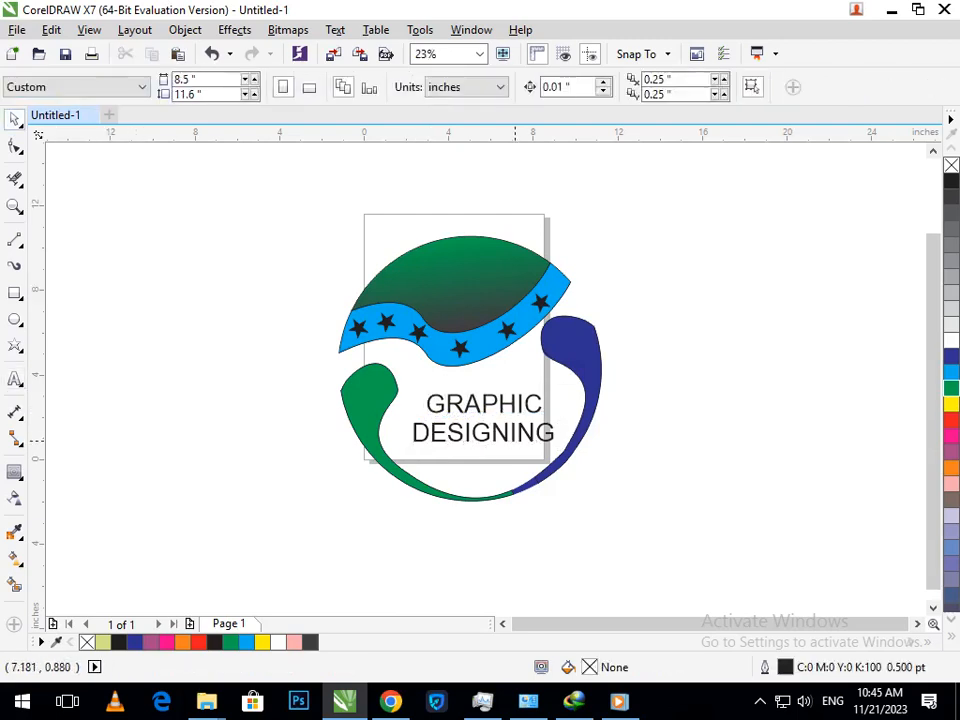
Step: Color the word "DESIGNING" green (C100 M0 Y100 K0) in both fill and outline
double_click(510, 432)
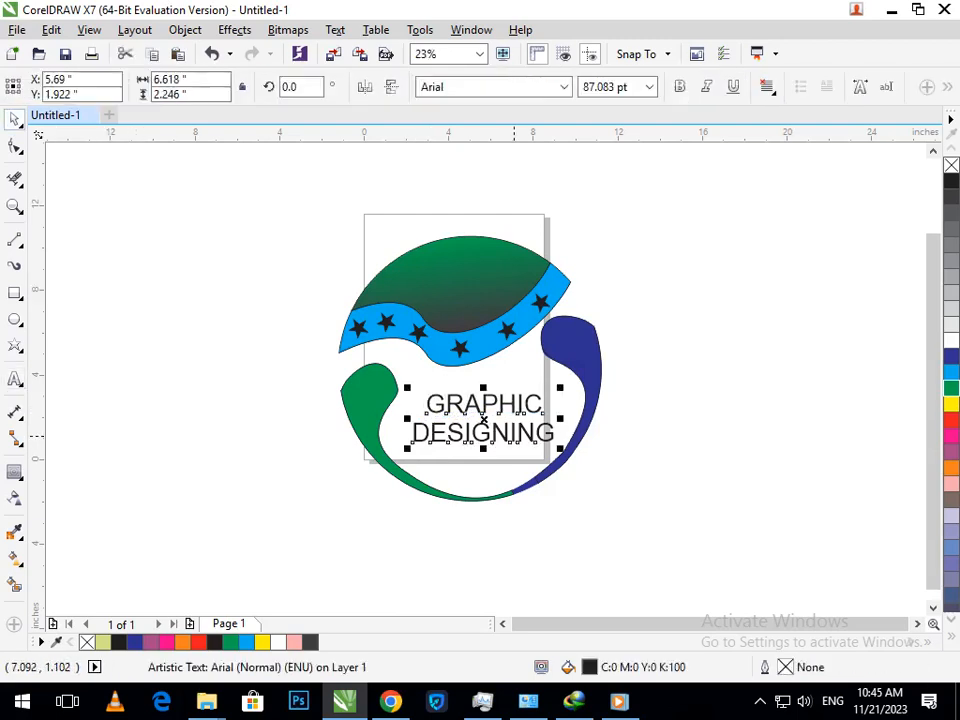
double_click(483, 430)
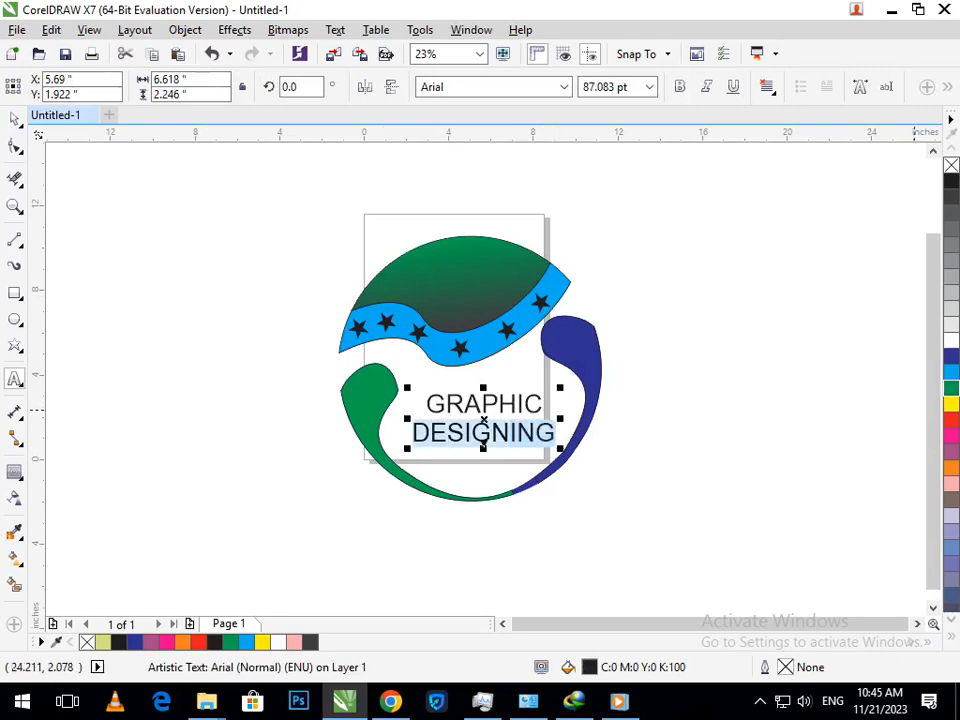
left_click(951, 388)
right_click(951, 388)
left_click(14, 119)
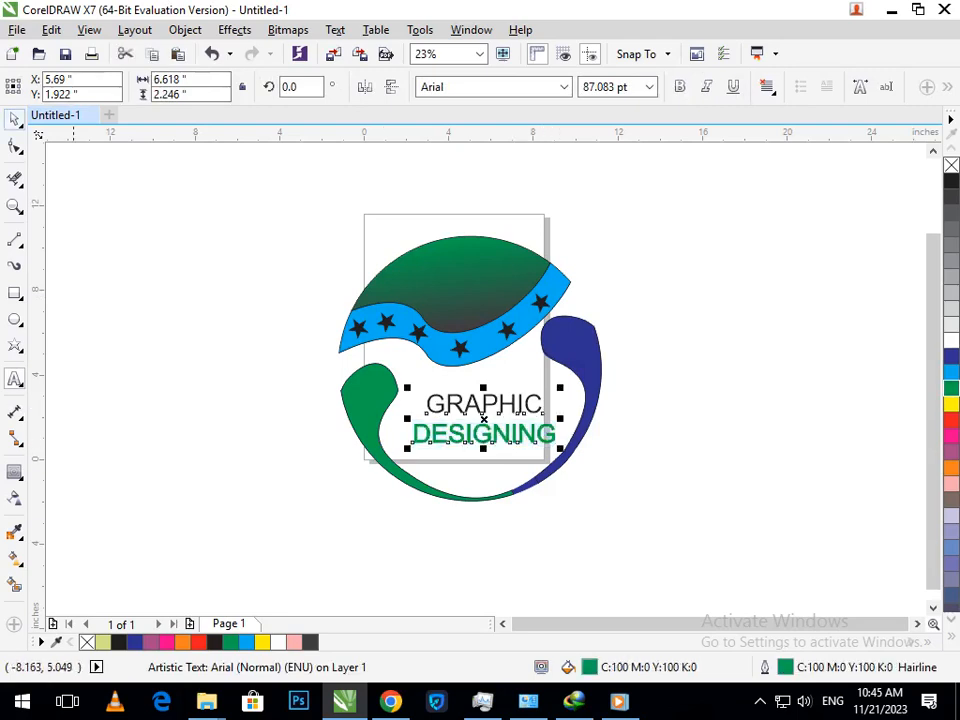
left_click(160, 270)
Step: Color the word "GRAPHIC" dark blue (C100 M100 Y0 K0) in both fill and outline
left_click_drag(545, 404, 427, 405)
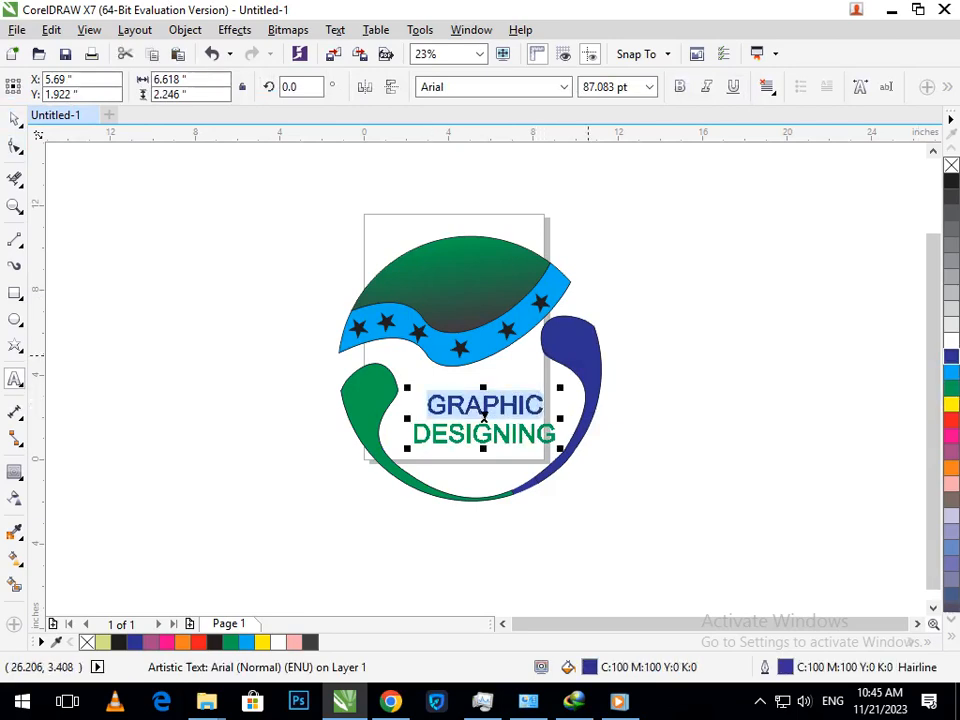
left_click(14, 118)
left_click(240, 197)
Step: Move the whole logo off the page to an empty part of the workspace, at about X -71", Y 30"
left_click_drag(240, 197, 842, 536)
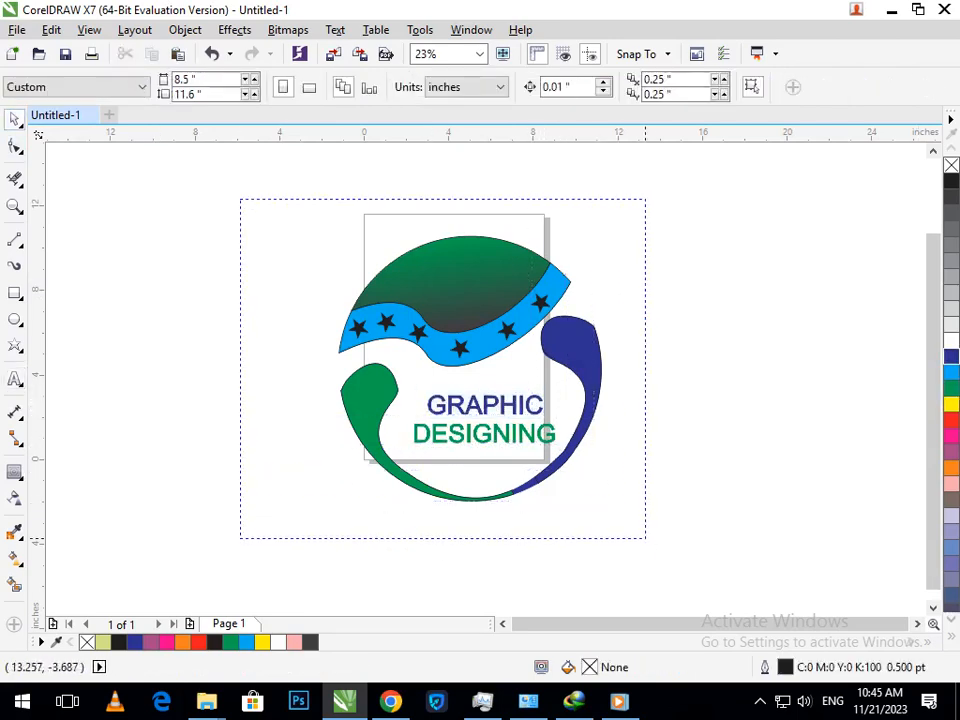
left_click(286, 409)
left_click_drag(413, 340, 514, 427)
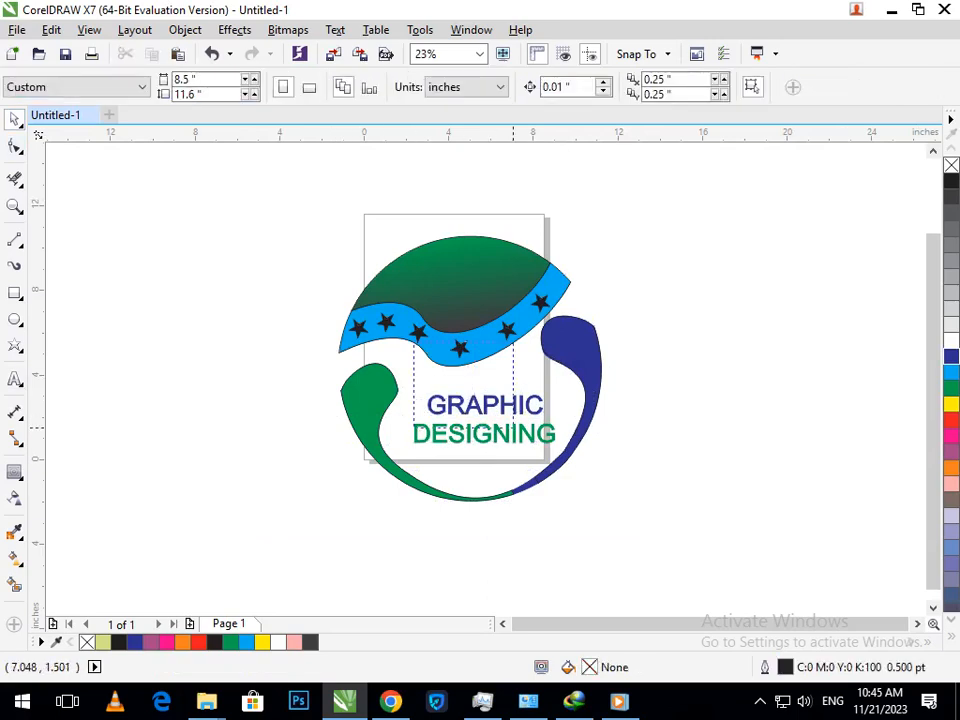
scroll(514, 427, "down", 1)
left_click_drag(355, 285, 412, 338)
scroll(405, 325, "down", 1)
left_click_drag(420, 284, 891, 572)
left_click_drag(685, 435, 150, 252)
left_click(123, 234)
key("F2")
left_click_drag(93, 198, 243, 330)
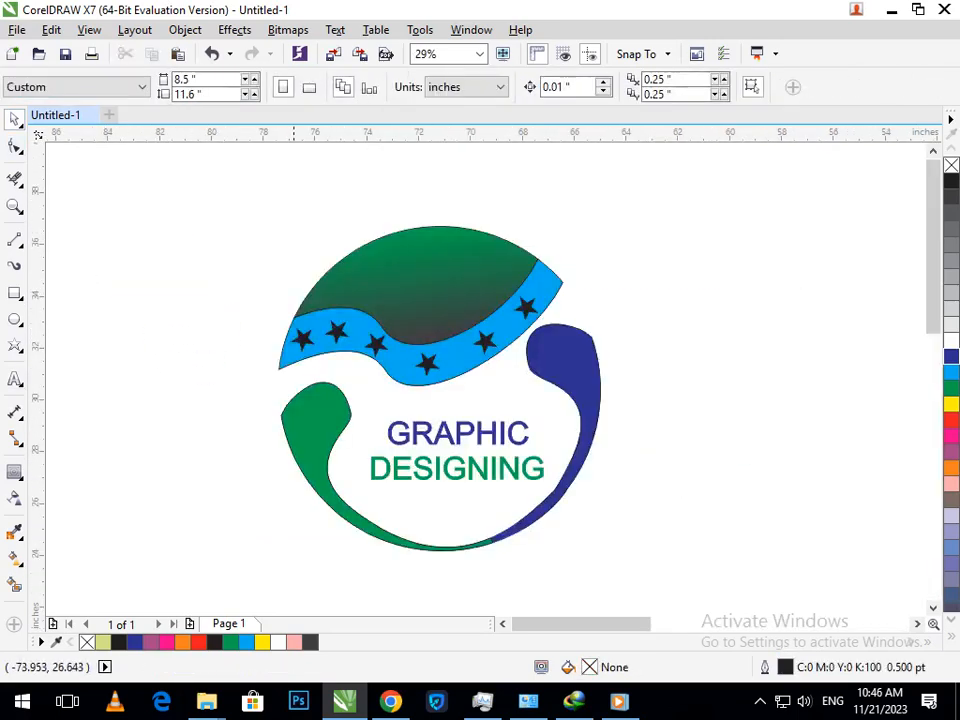
Step: Scale all the logo's objects together down to 86% and shift the logo toward the middle of the view
left_click_drag(223, 192, 637, 554)
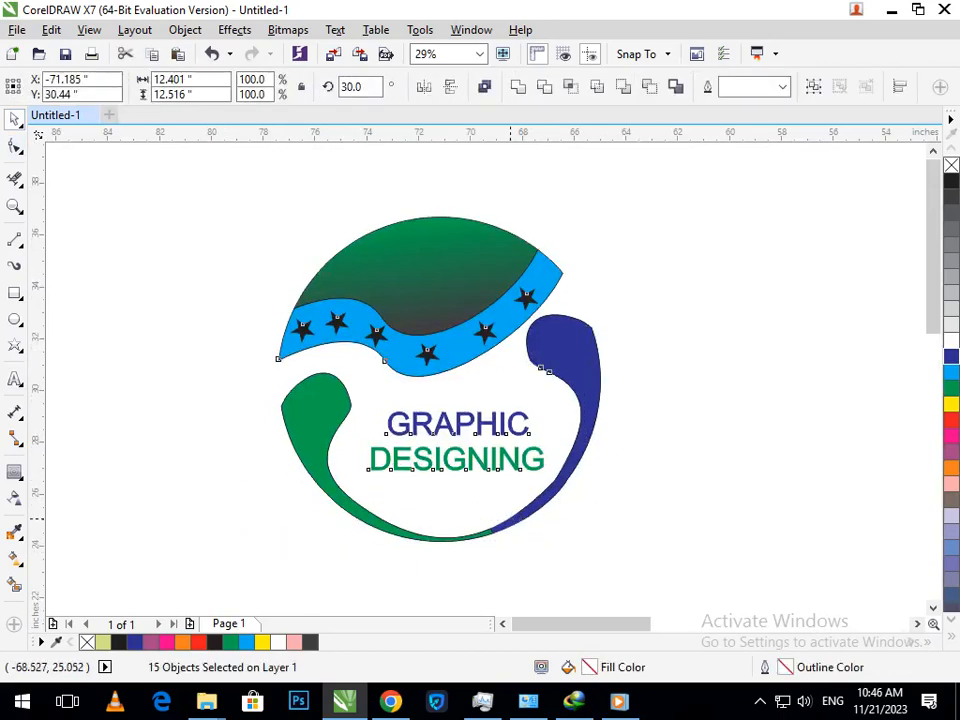
left_click_drag(506, 510, 628, 512)
left_click_drag(394, 548, 417, 525)
left_click_drag(466, 474, 414, 475)
left_click(704, 464)
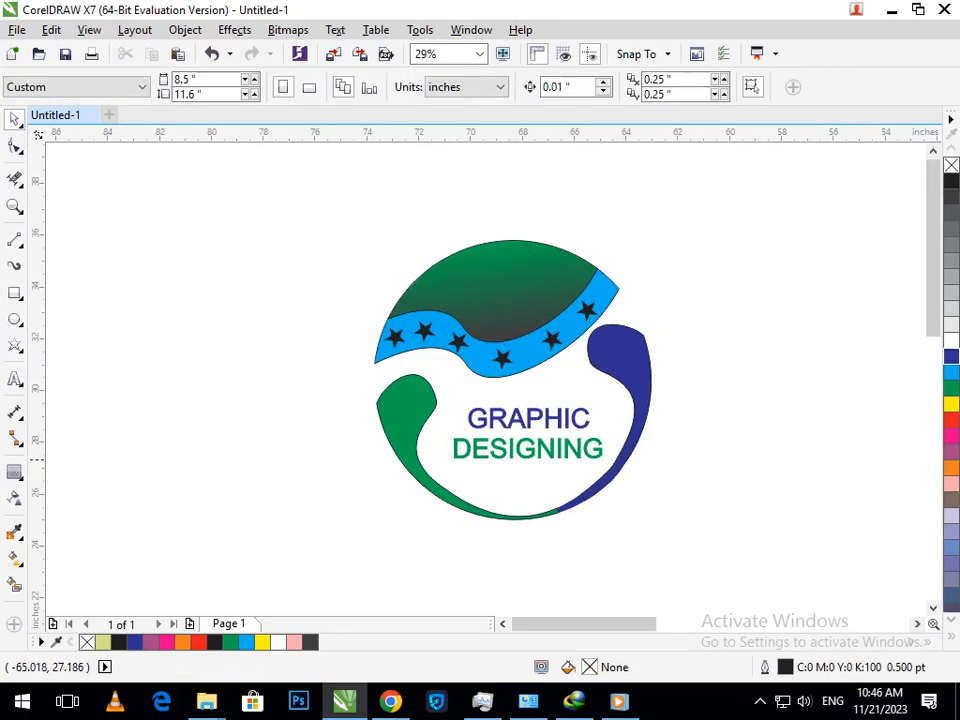
Step: Make the "GRAPHIC DESIGNING" text bold and center it inside the swoosh at about X -68.14", Y 28.43"
left_click(527, 432)
left_click(680, 87)
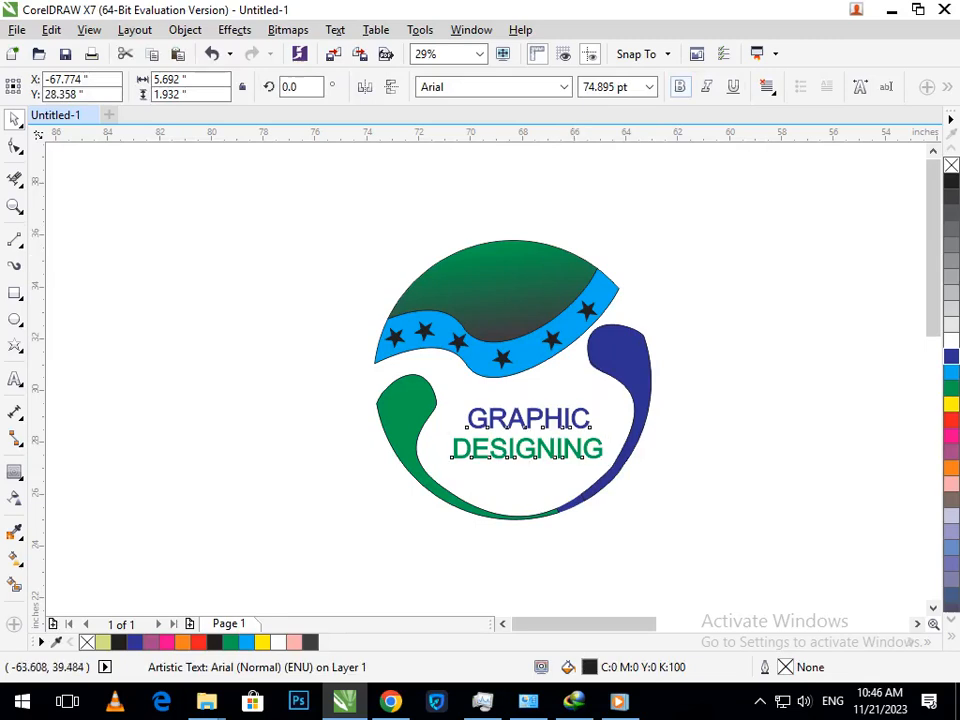
left_click(716, 334)
left_click_drag(566, 449, 548, 443)
left_click(737, 528)
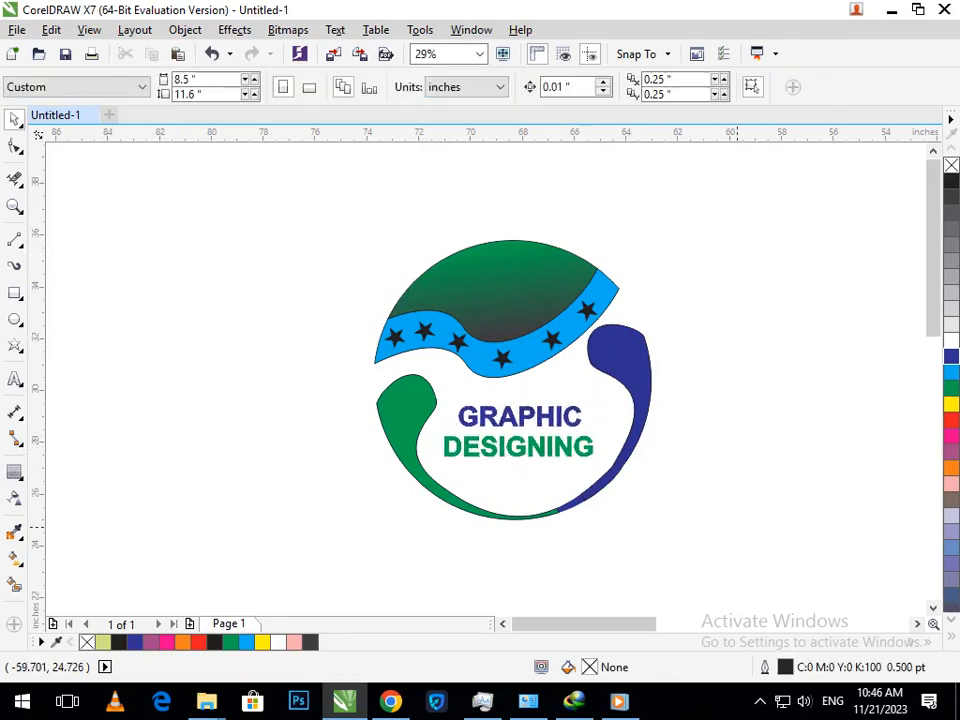
Step: Set fill and outline of the right swoosh to orange (C0 M60 Y100 K0) and of the left swoosh to dark blue (C100 M100 Y0 K0)
left_click(652, 367)
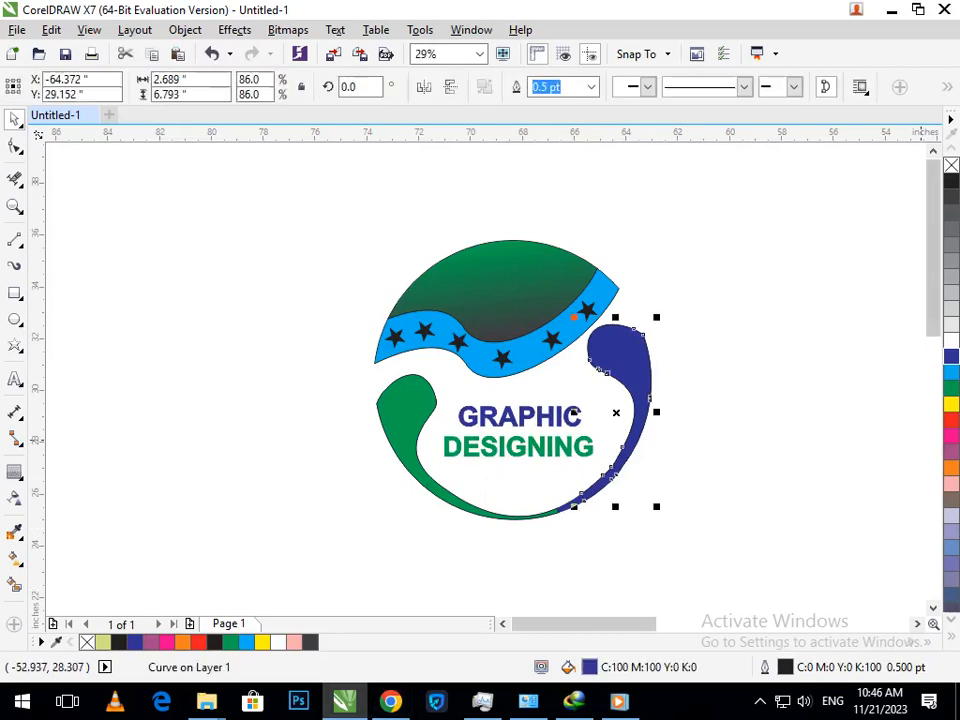
left_click(951, 466)
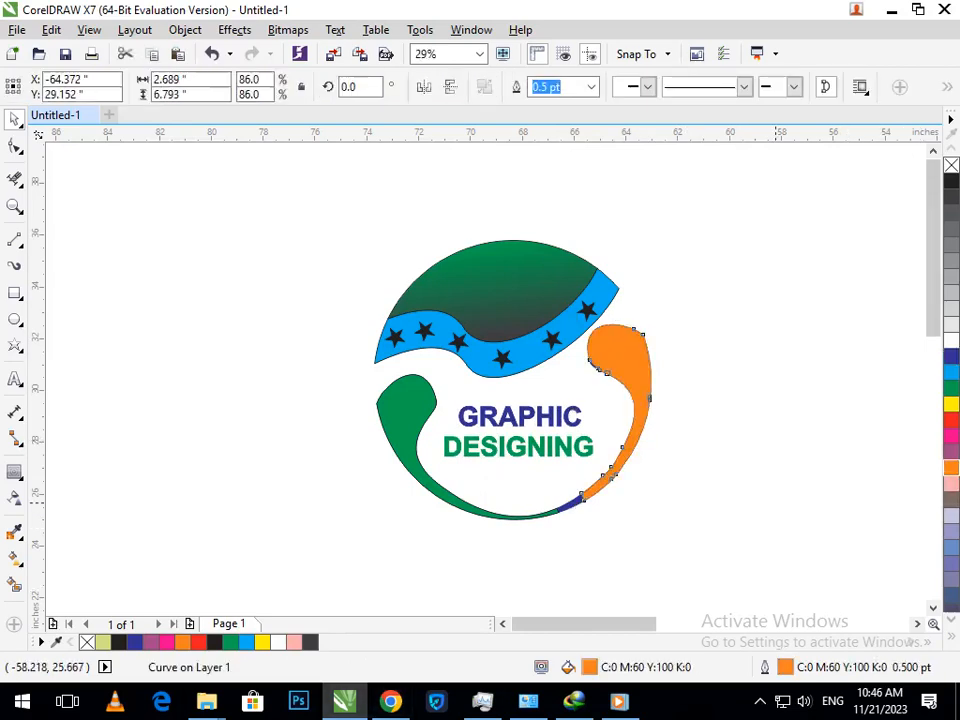
left_click(806, 501)
left_click(393, 416)
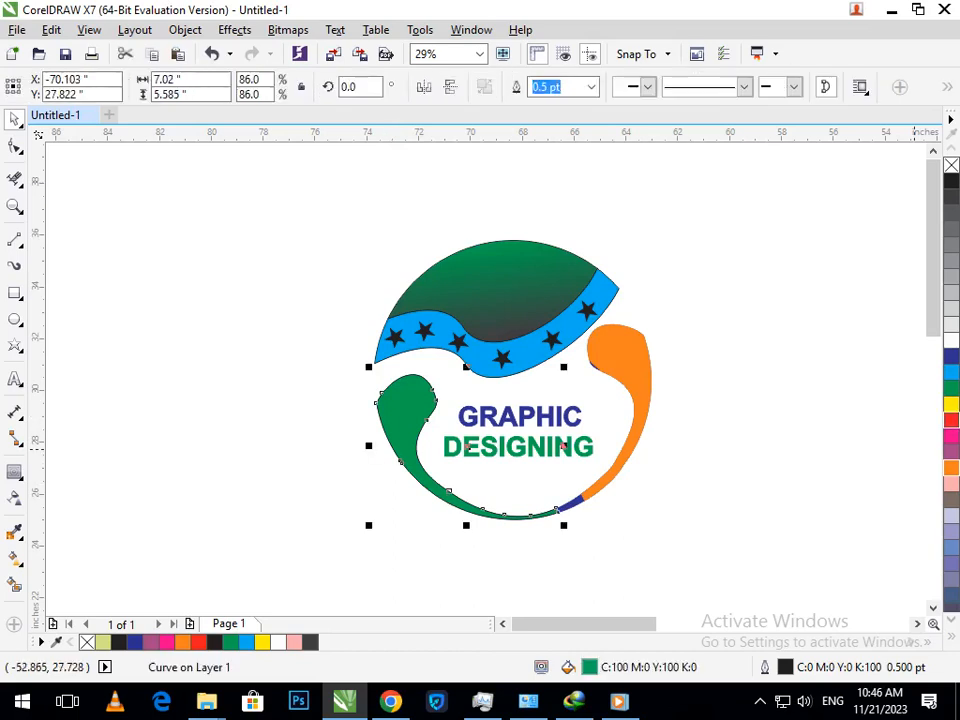
left_click(951, 356)
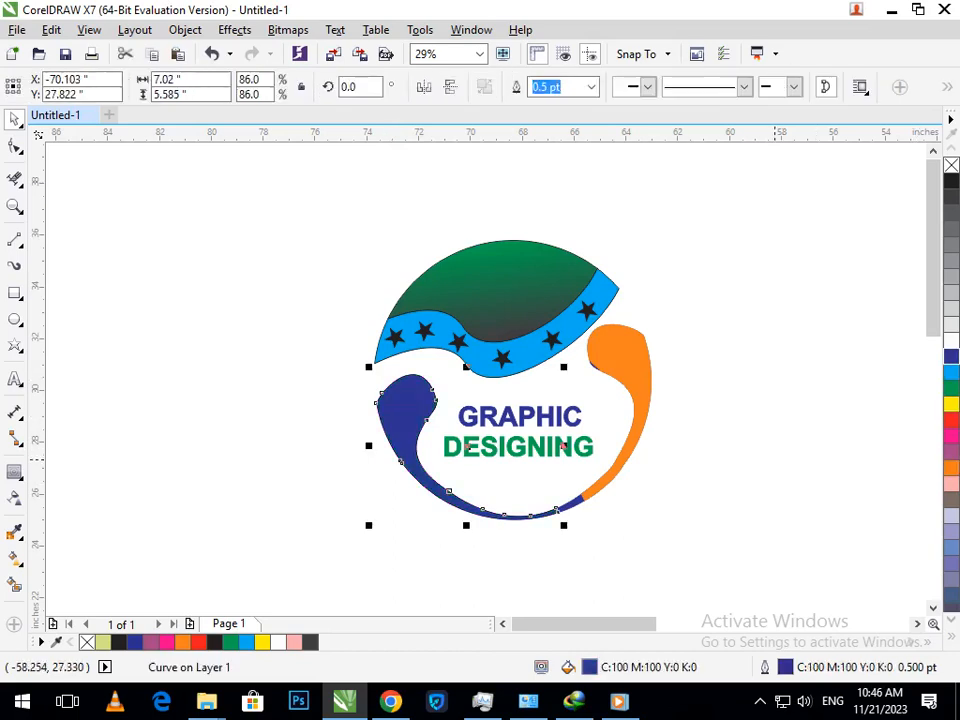
left_click(806, 460)
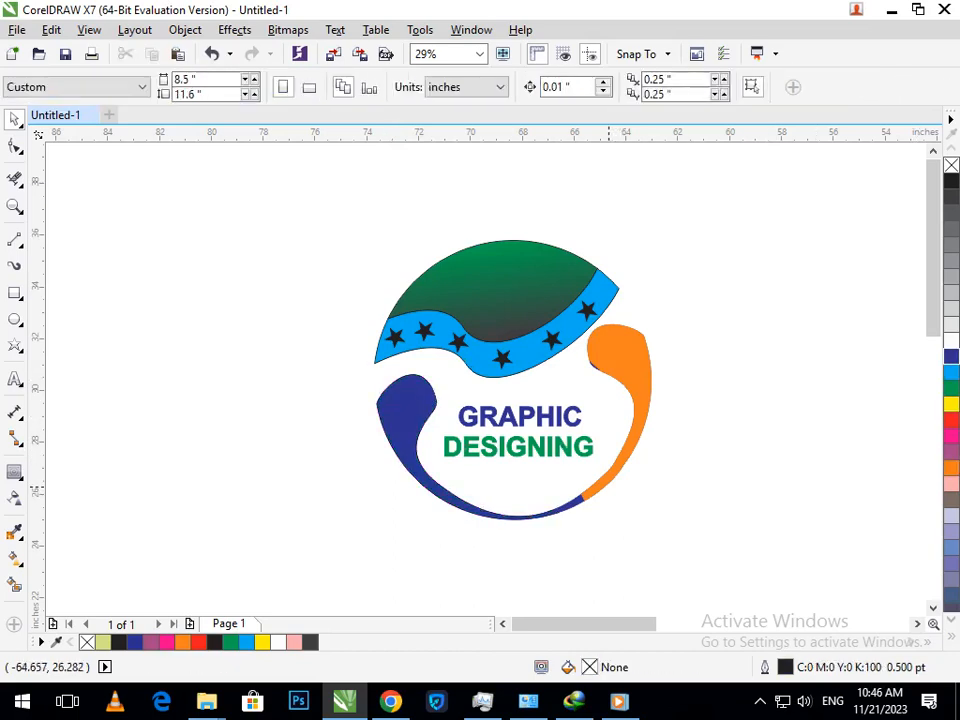
Step: Color the dark blue curve lying beneath the orange swoosh orange in fill and outline, keeping its original position
key("ctrl+v")
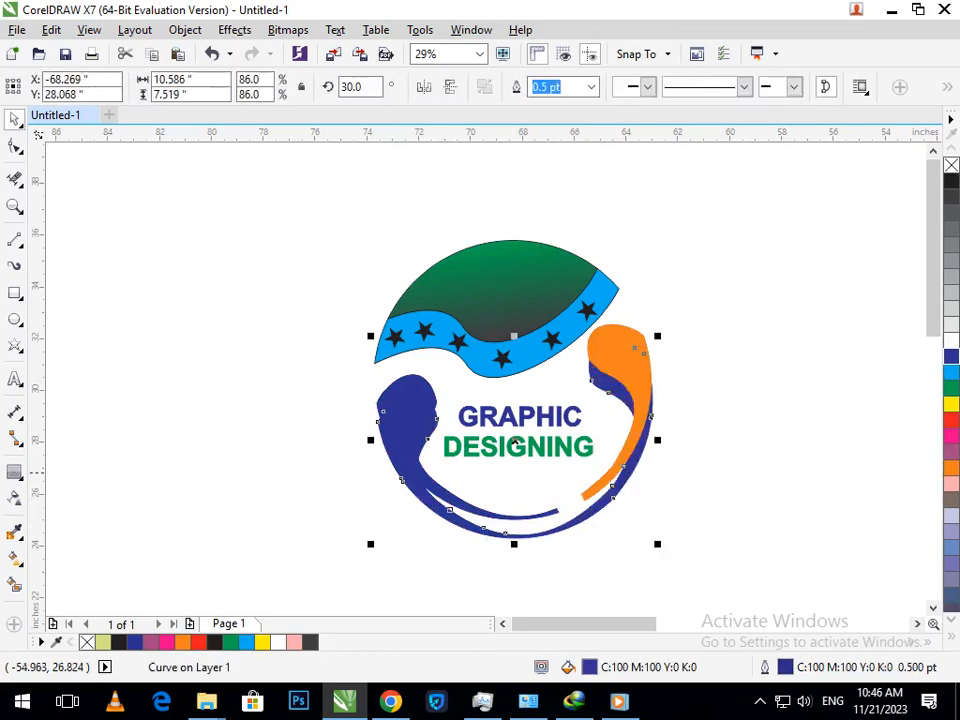
key("ctrl+z")
left_click(951, 468)
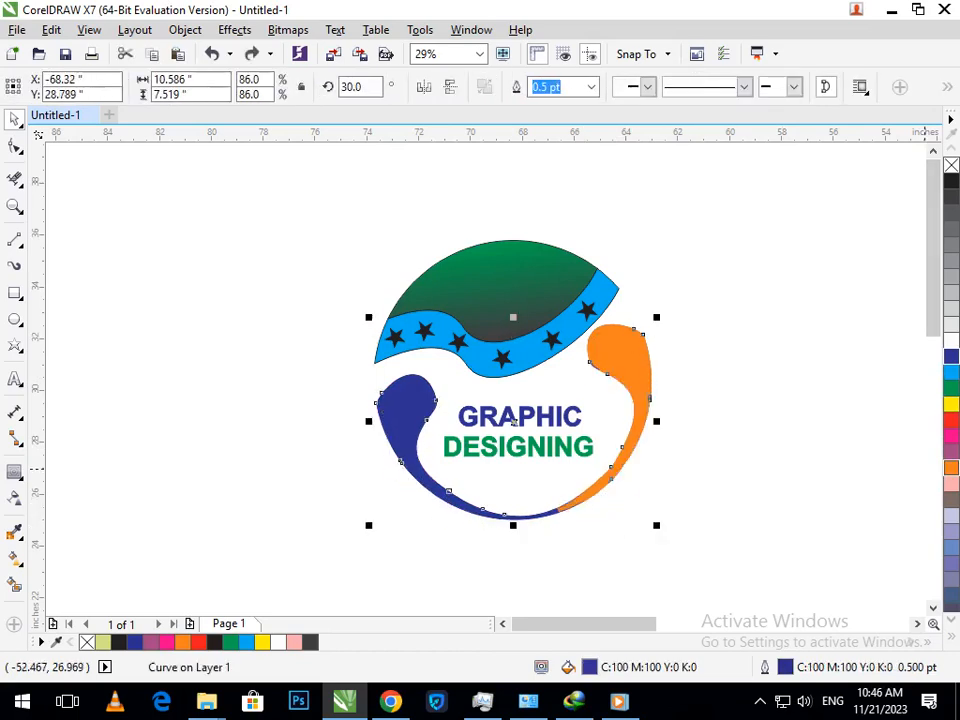
right_click(951, 468)
left_click(793, 507)
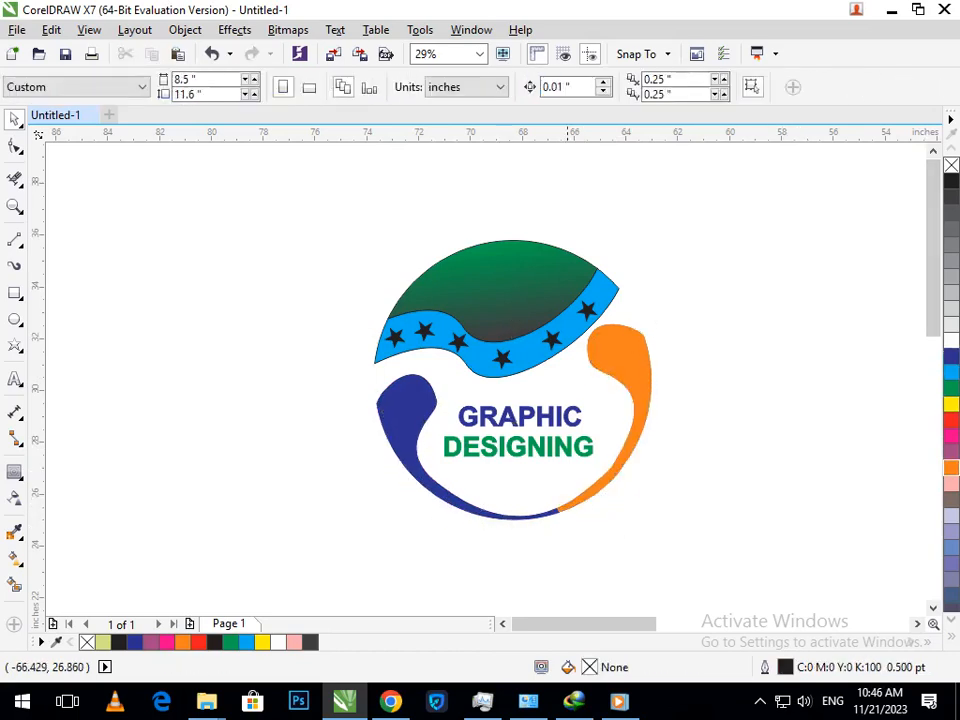
Step: Recolor the word "DESIGNING" orange (C0 M60 Y100 K0) in both fill and outline
left_click(568, 450)
double_click(571, 450)
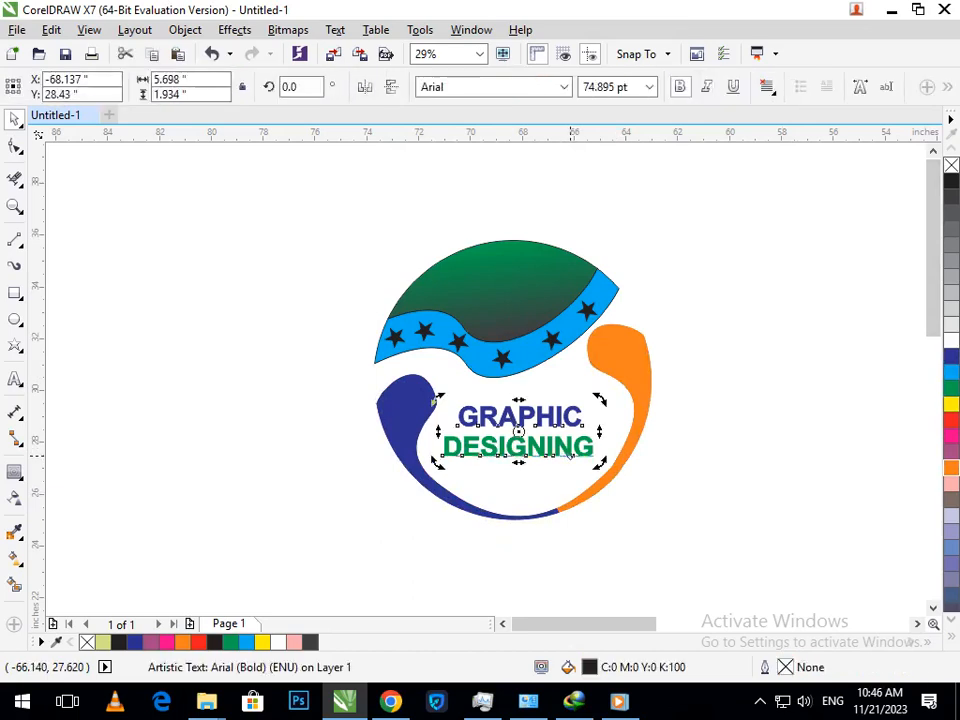
left_click_drag(597, 450, 443, 455)
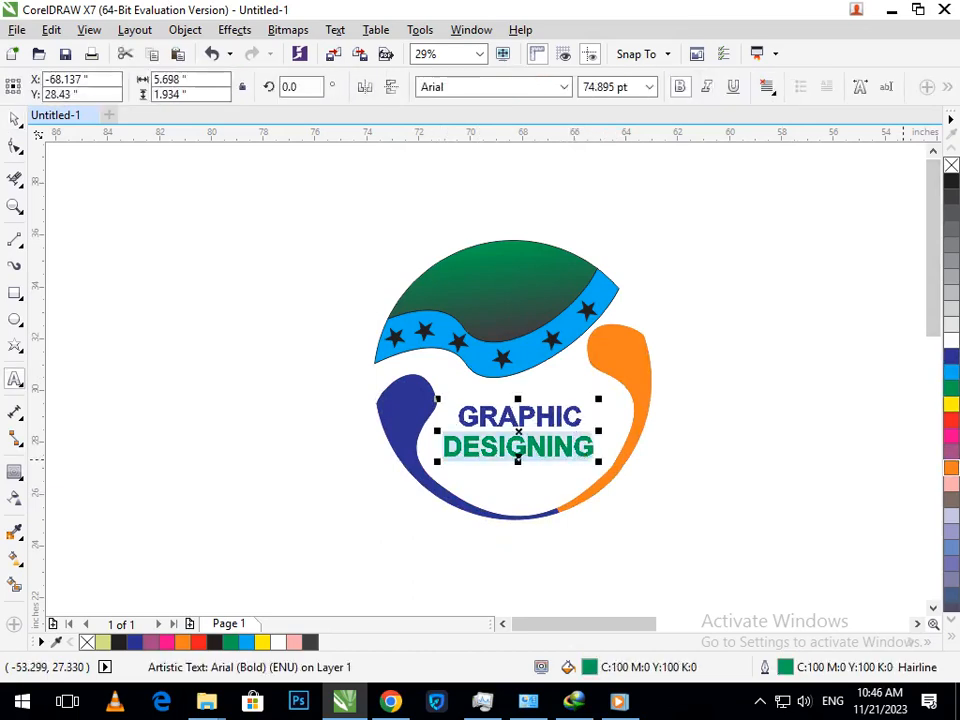
left_click(951, 468)
left_click(14, 119)
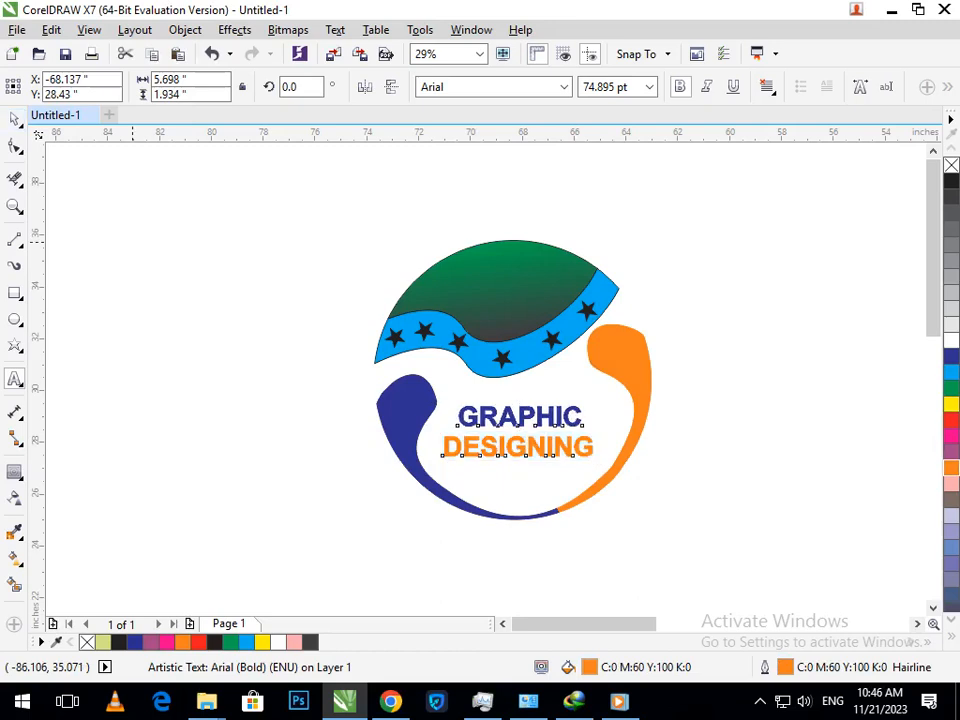
left_click(133, 242)
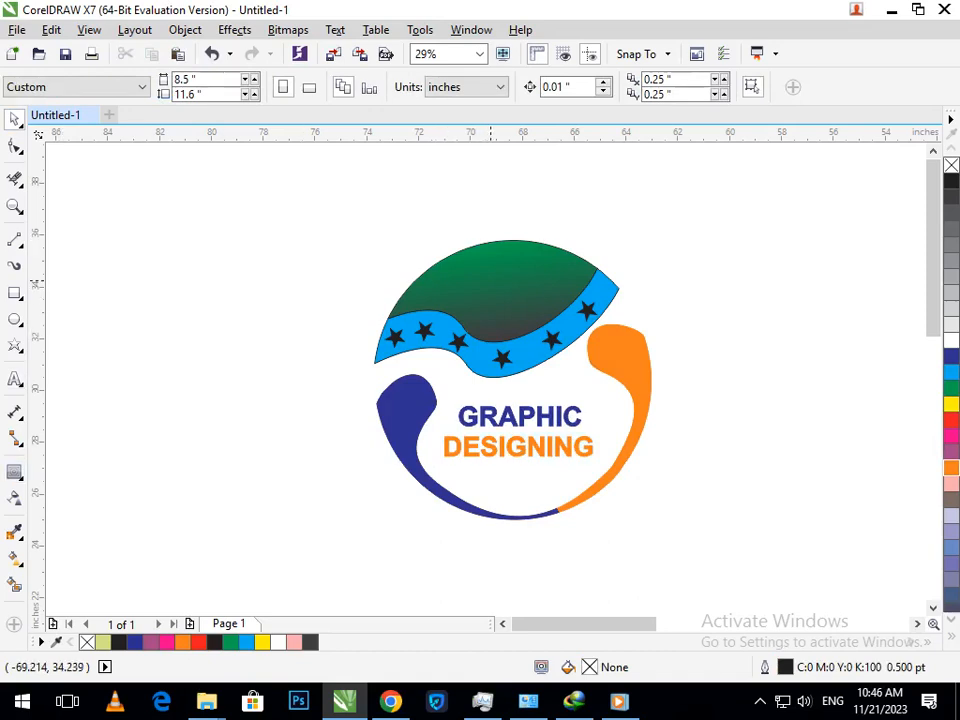
Step: Try a yellow fill and outline on the lowest star of the blue band, and undo the color change
mouse_move(574, 701)
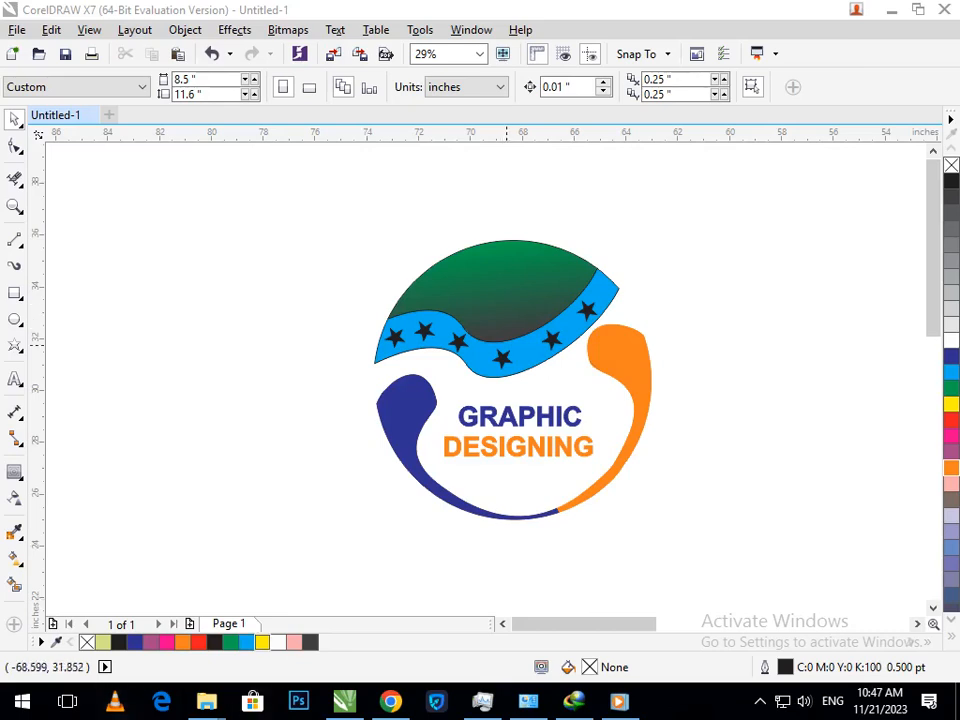
left_click(505, 357)
left_click(951, 403)
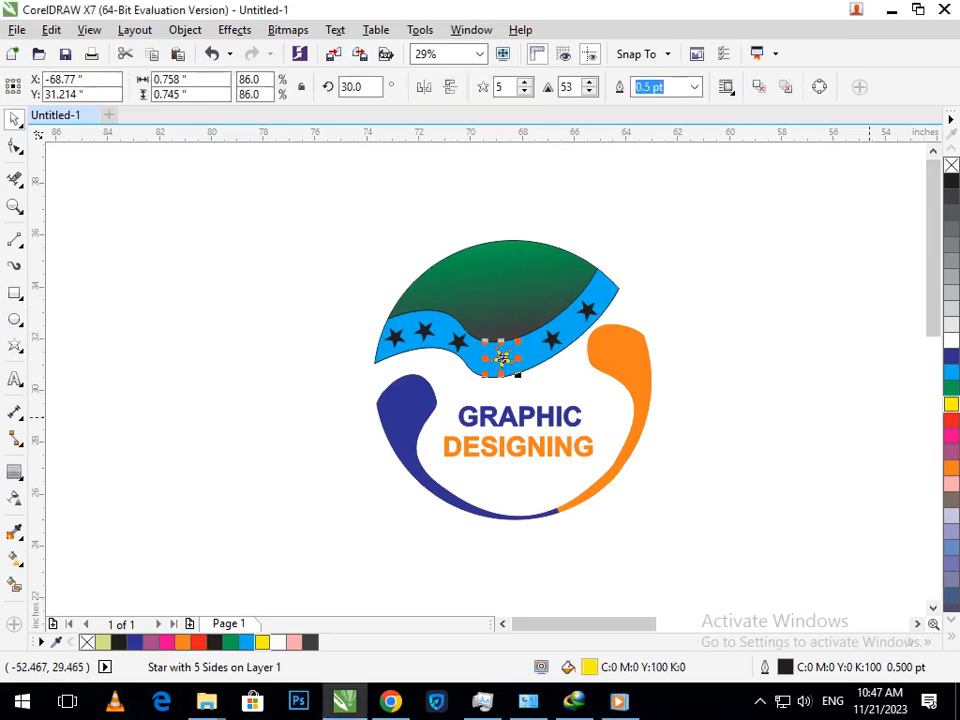
left_click(641, 392)
key("ctrl+z")
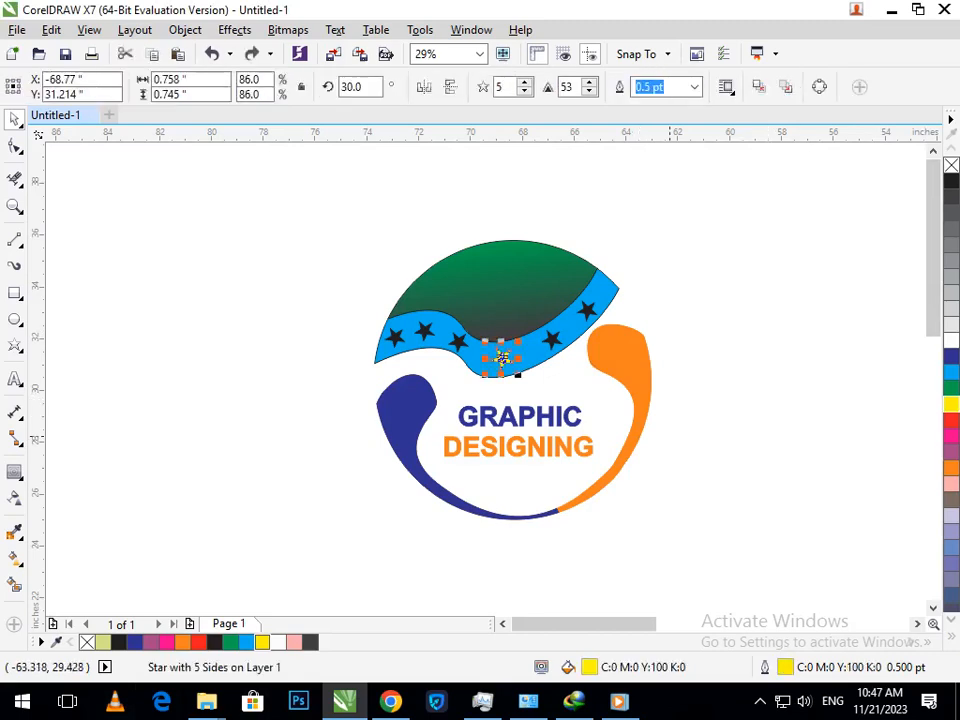
key("ctrl+z")
left_click(678, 516)
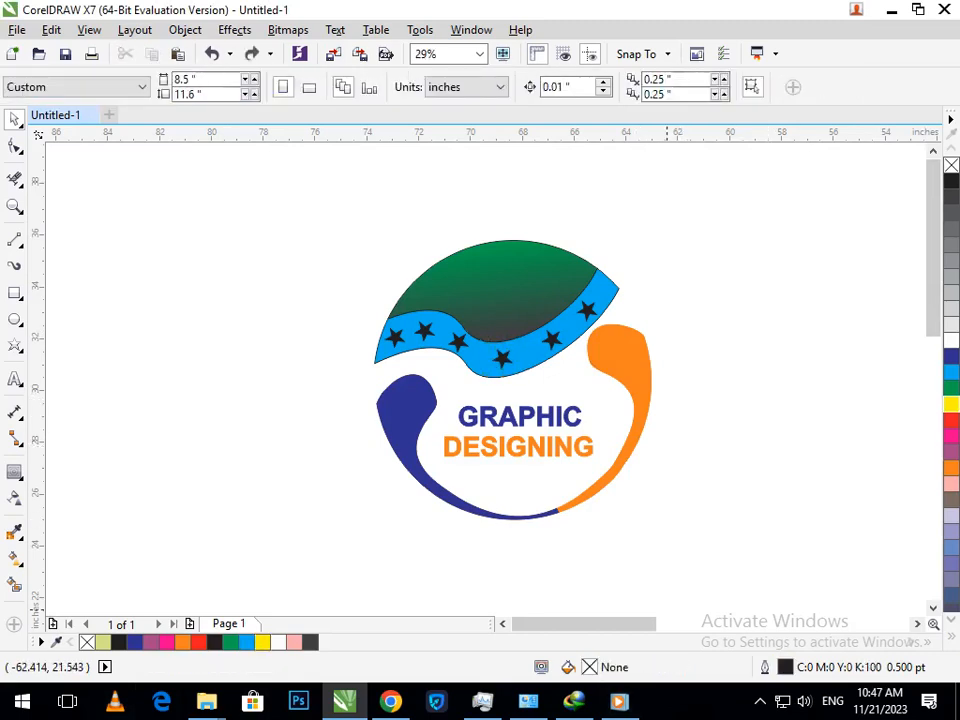